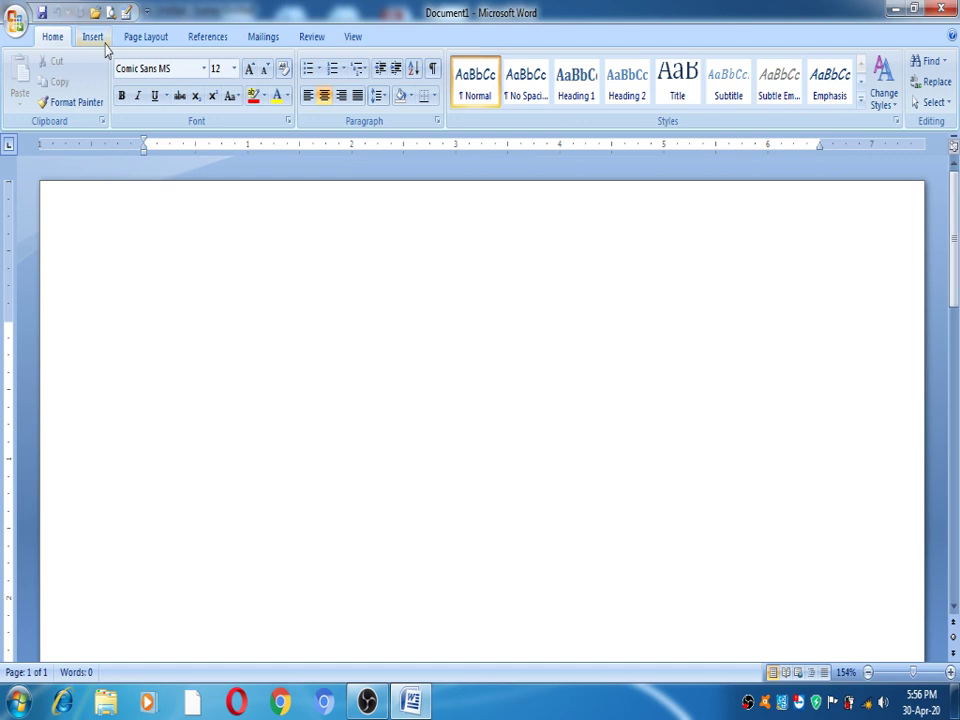
# Step: Insert the Desert picture from the Sample Pictures folder of the Pictures library into the document
pyautogui.click(100, 40)
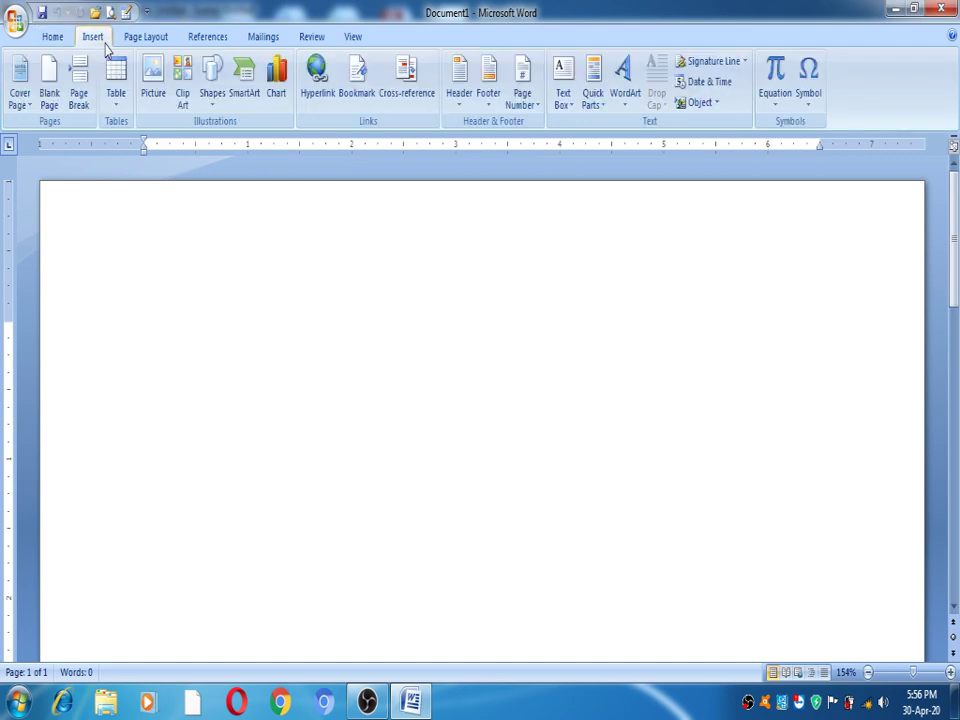
pyautogui.click(153, 90)
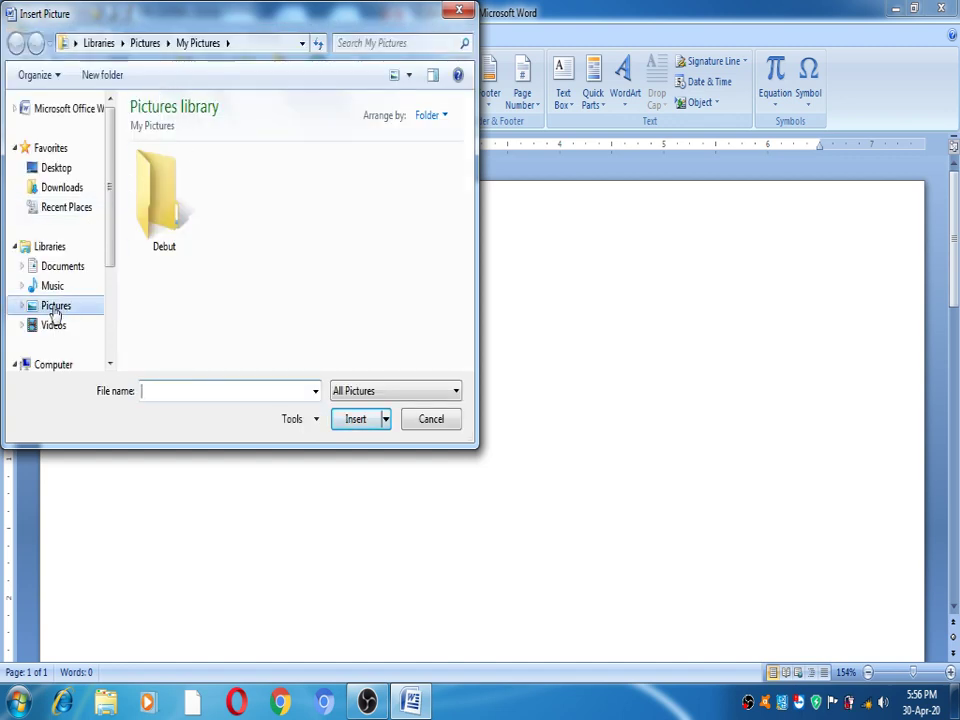
pyautogui.click(54, 308)
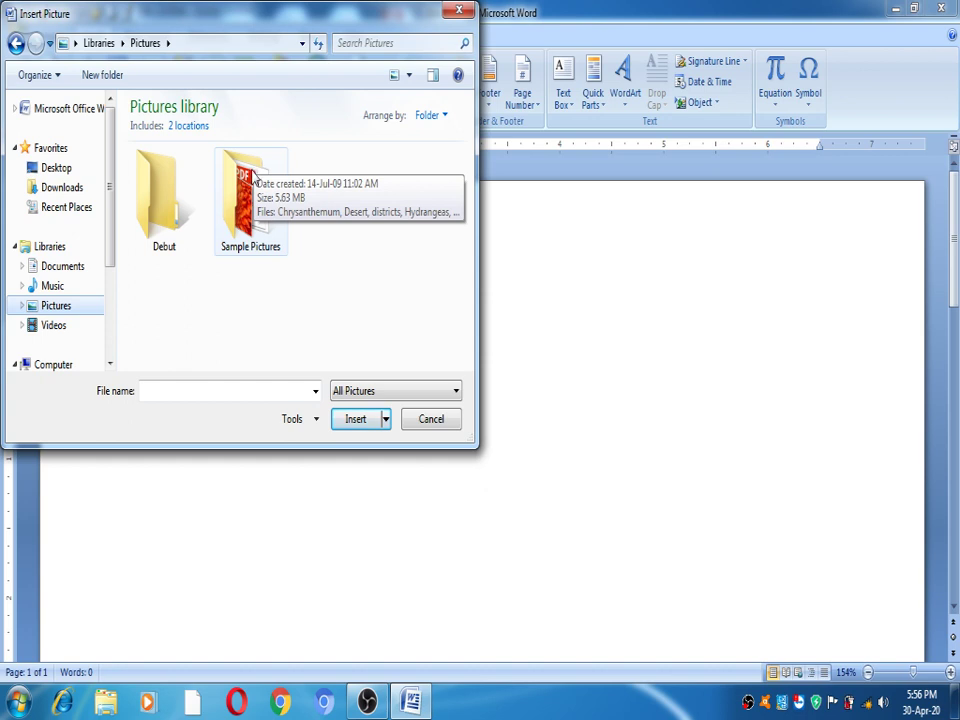
pyautogui.doubleClick(251, 196)
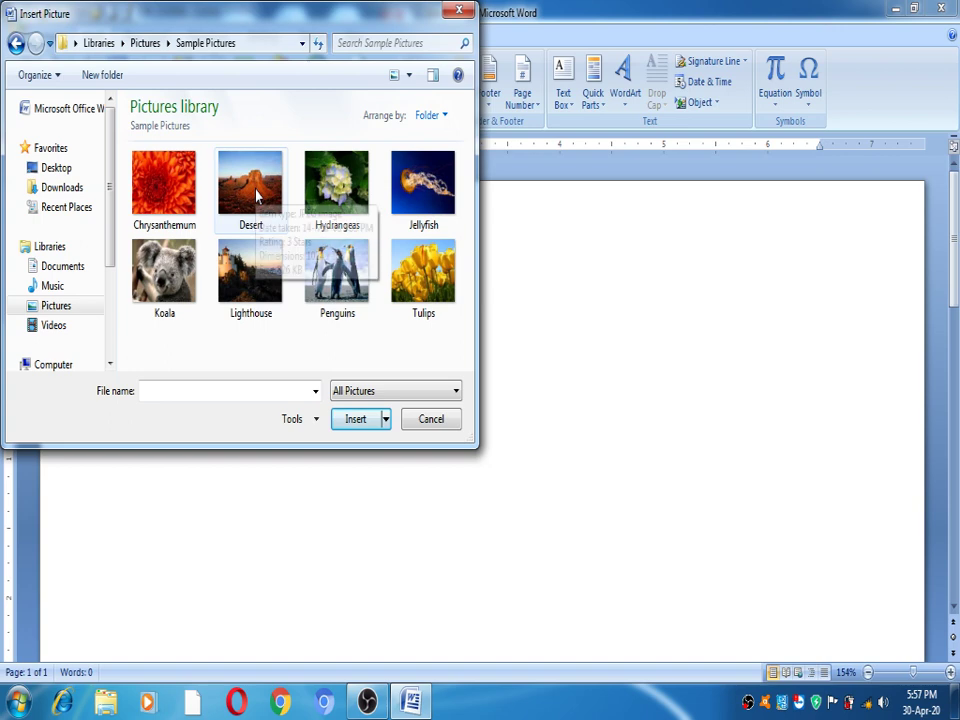
pyautogui.doubleClick(256, 196)
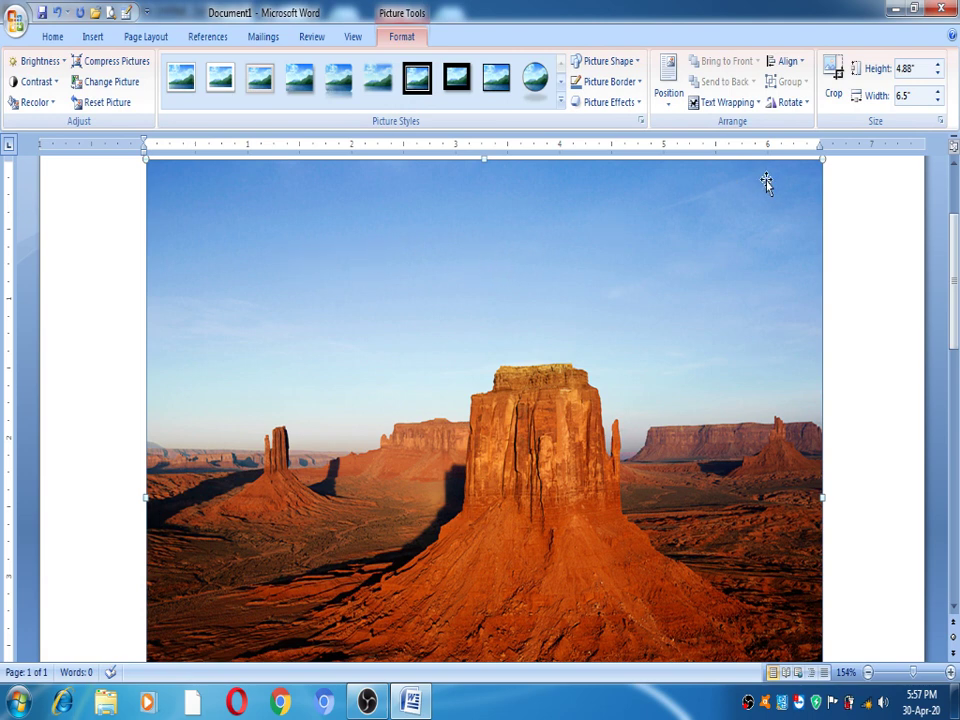
# Step: Shrink the desert picture by its corner to about 3.02" by 4.03" and set its height to exactly 2"
pyautogui.moveTo(822, 158); pyautogui.dragTo(582, 413)
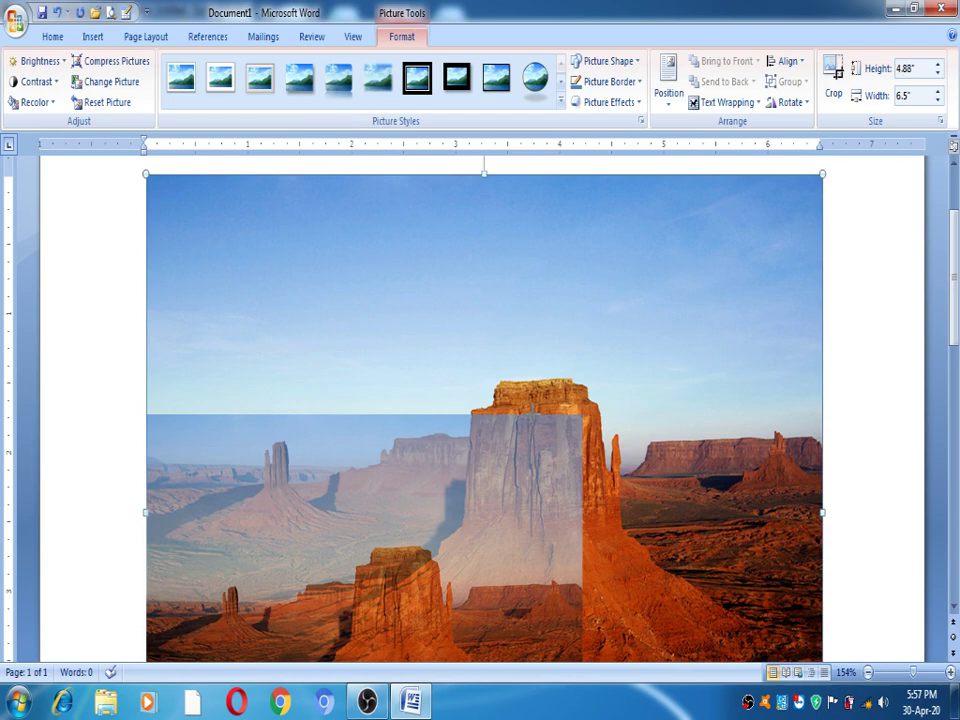
pyautogui.moveTo(582, 413); pyautogui.dragTo(521, 432)
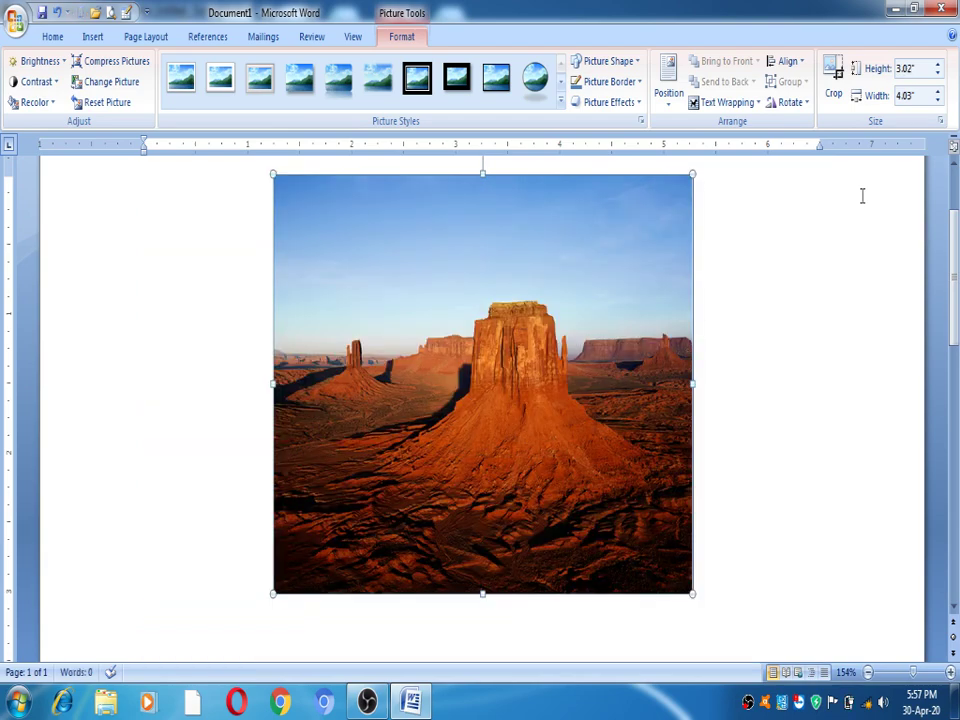
pyautogui.click(920, 69)
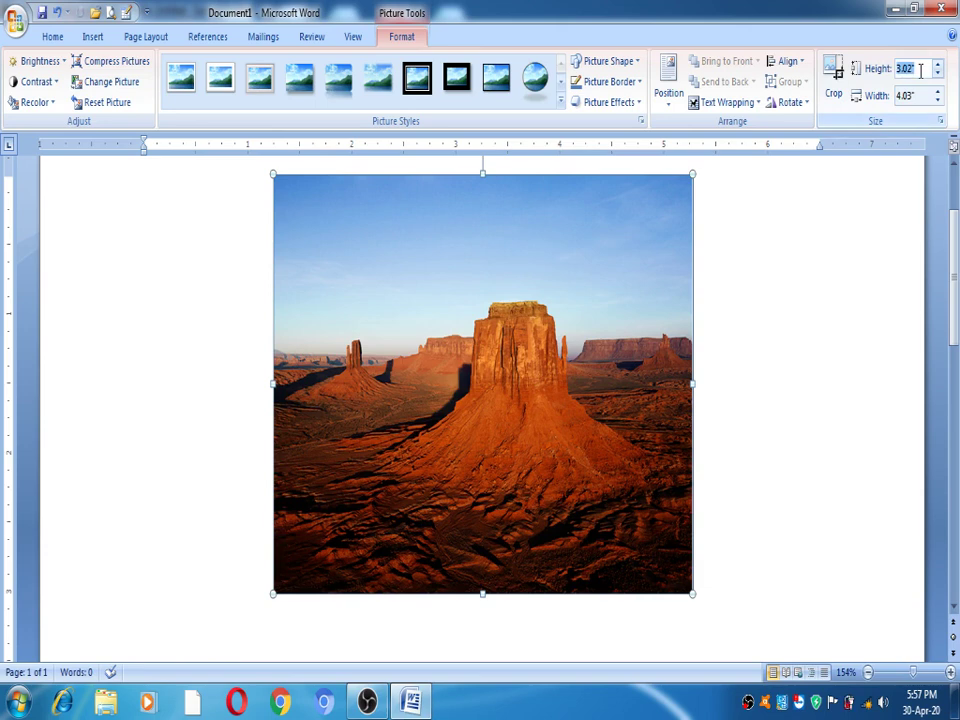
pyautogui.write('2')
pyautogui.press('Return')
pyautogui.press('Down')
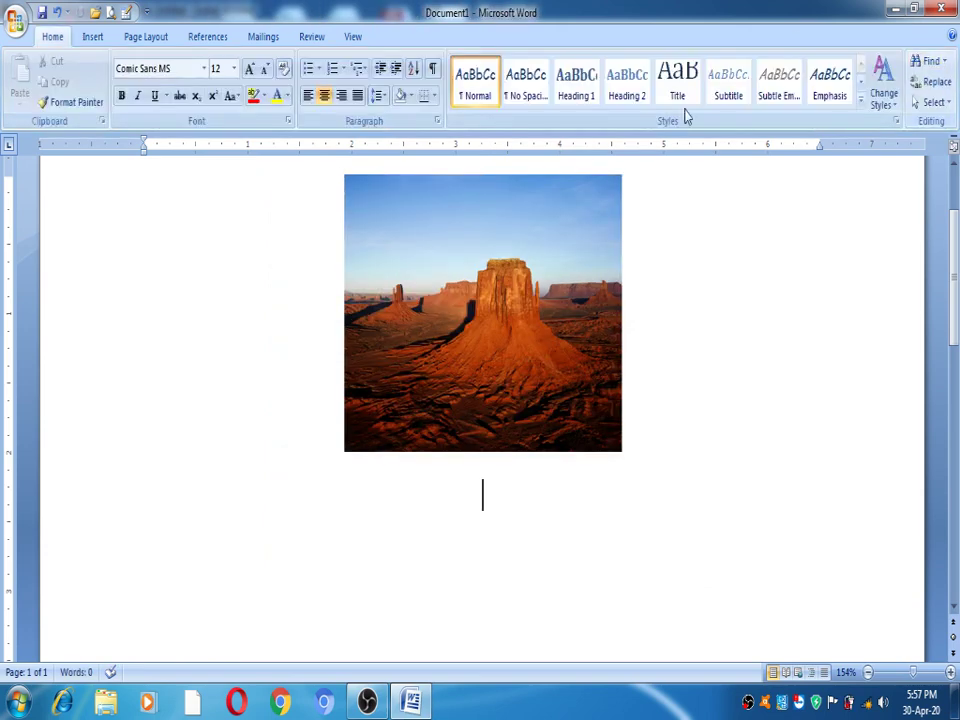
# Step: Adjust the desert picture's brightness, trying -30% and -40% before settling on -10%, and choose 0% (Normal) contrast
pyautogui.click(568, 264)
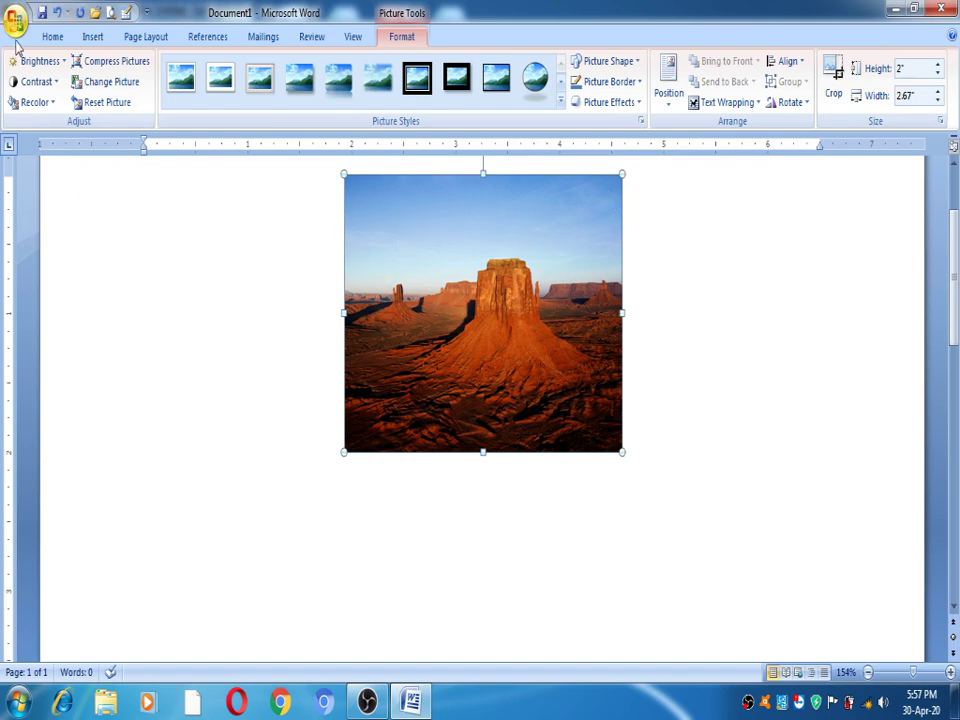
pyautogui.click(33, 66)
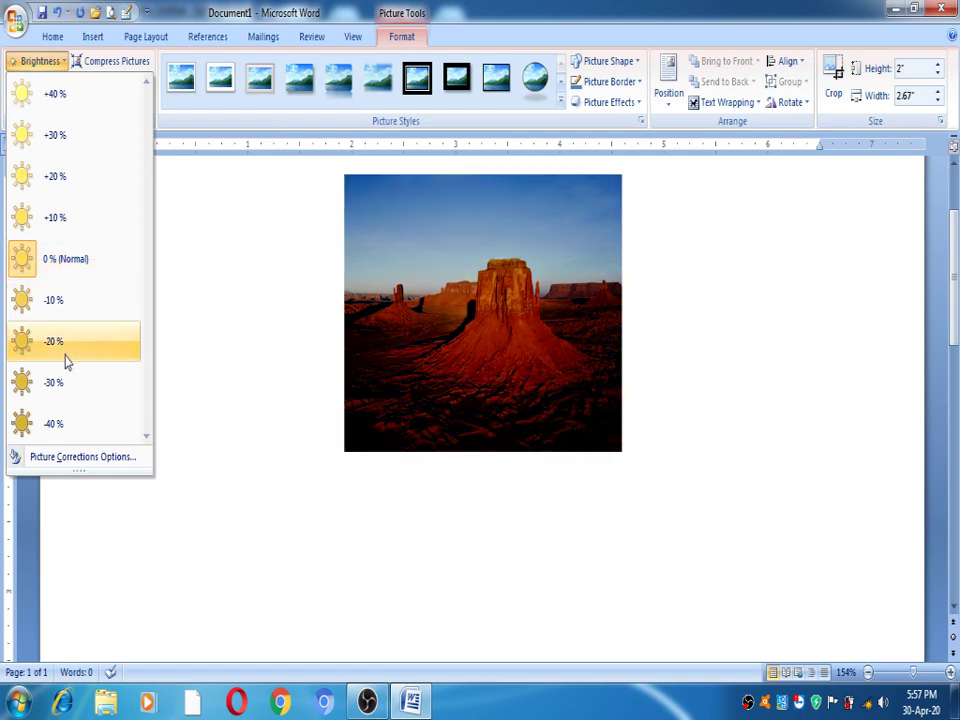
pyautogui.click(64, 386)
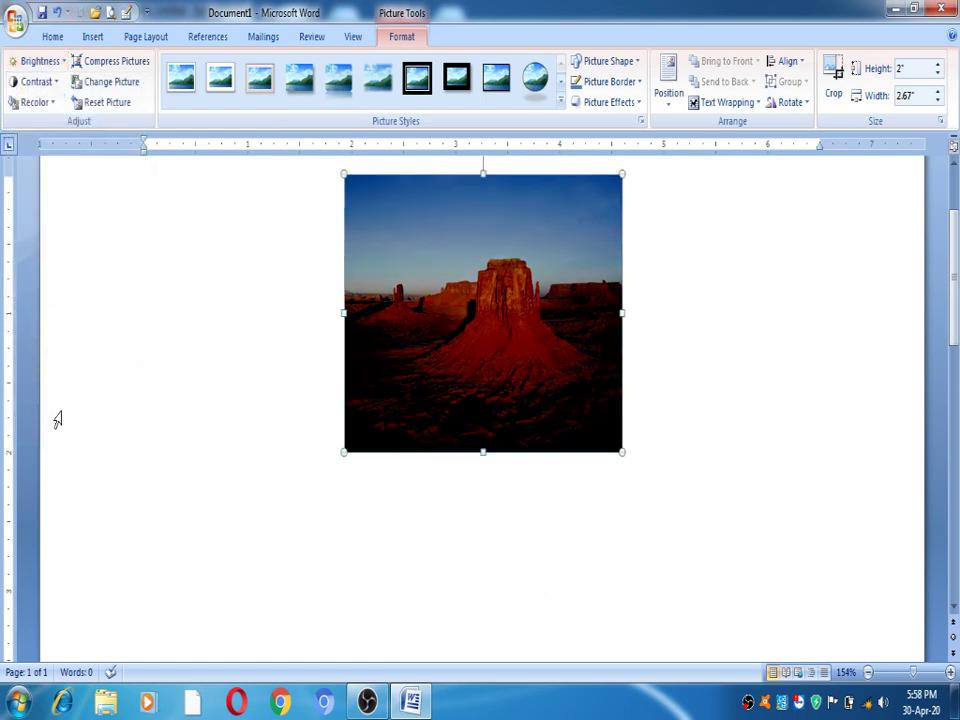
pyautogui.click(30, 61)
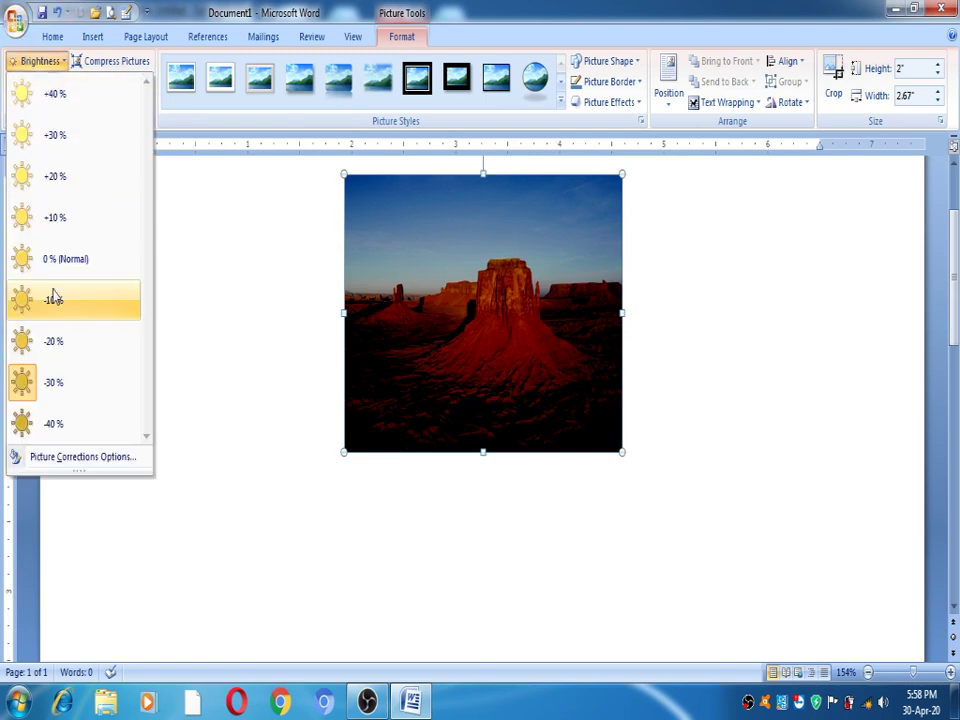
pyautogui.click(57, 424)
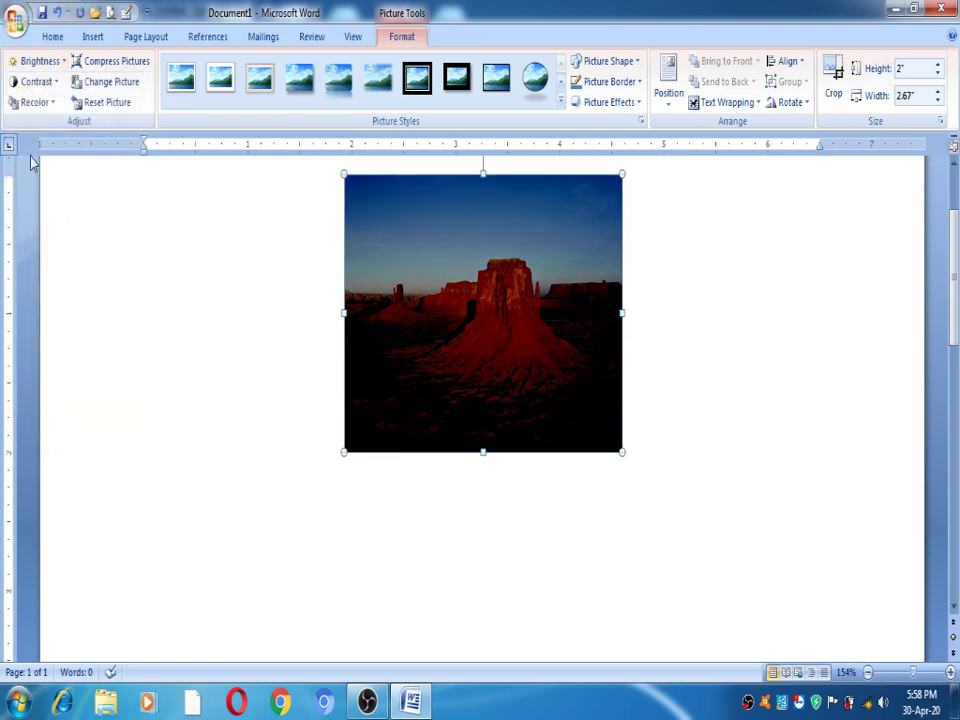
pyautogui.click(31, 64)
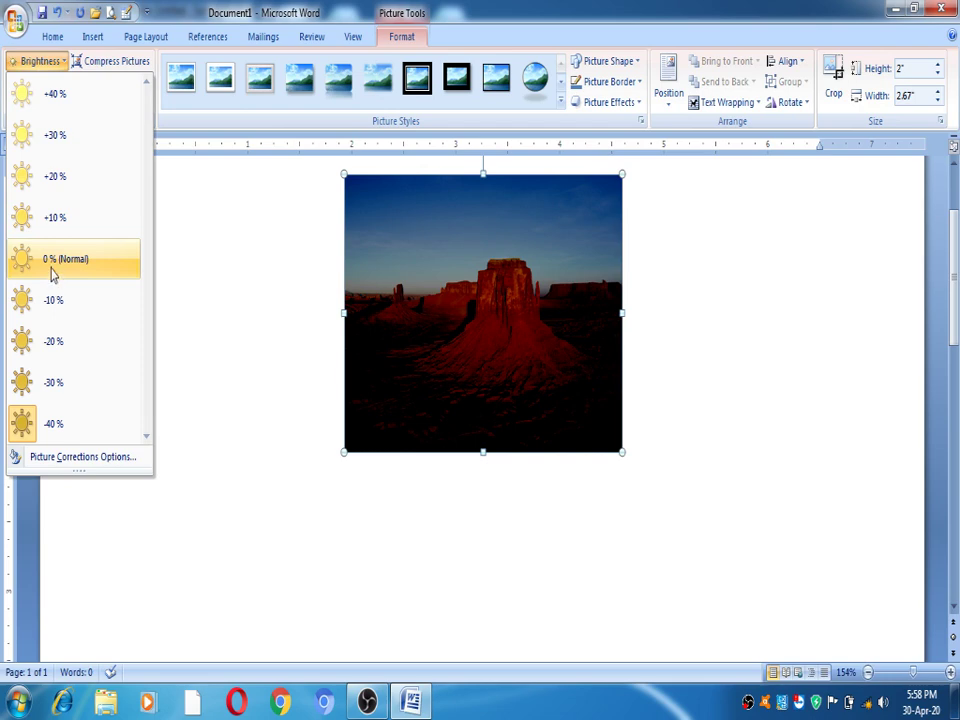
pyautogui.click(54, 300)
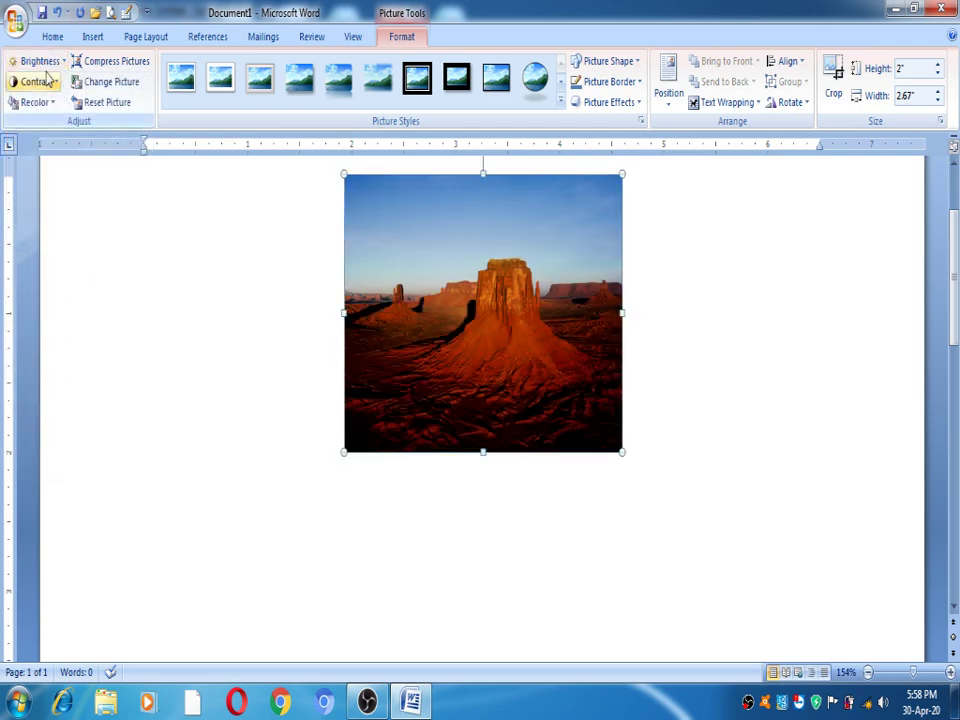
pyautogui.click(46, 85)
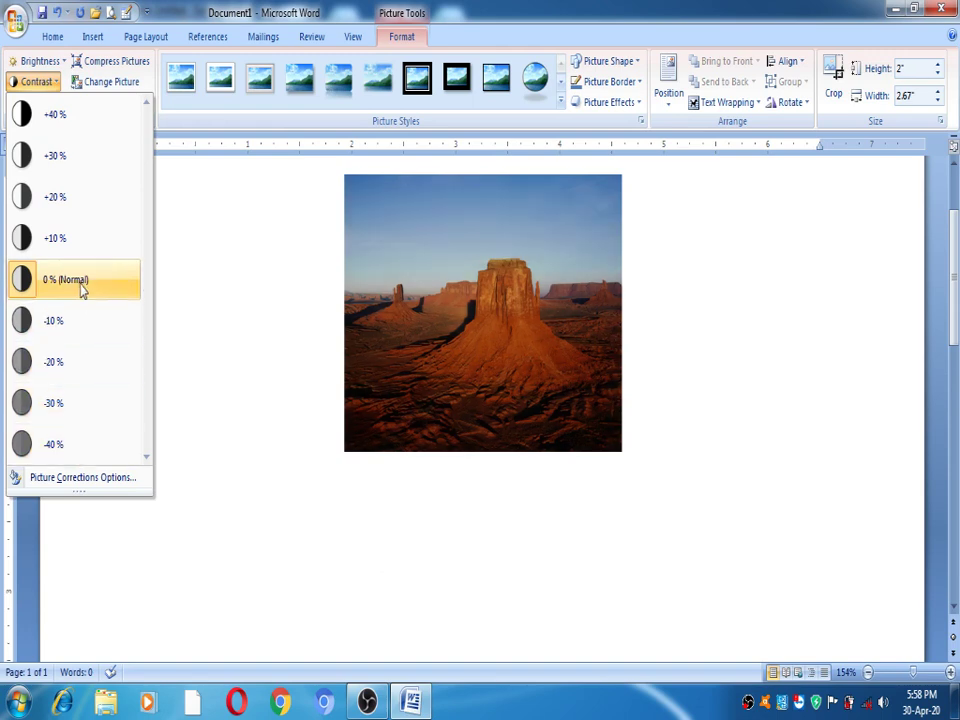
pyautogui.click(82, 289)
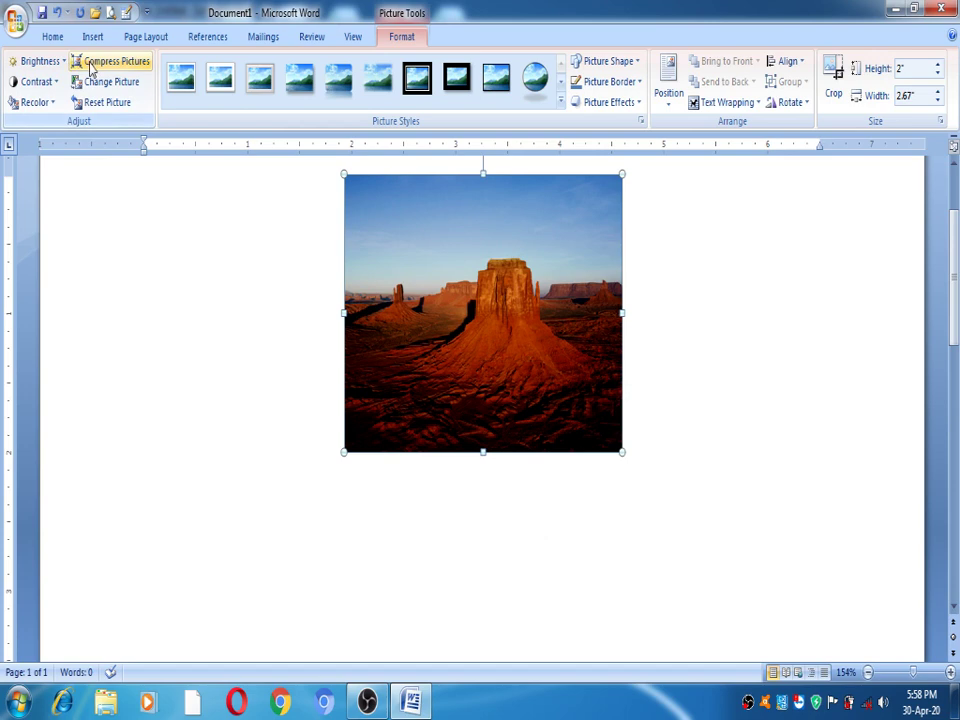
# Step: Compress only the selected desert picture and replace it with the Penguins picture from Sample Pictures
pyautogui.click(96, 66)
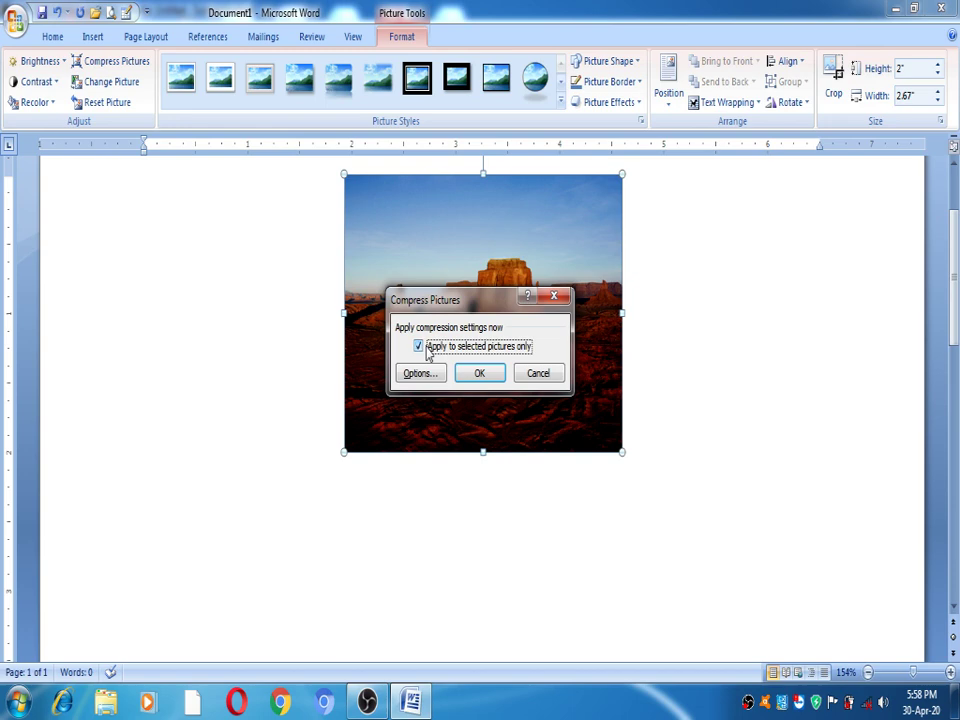
pyautogui.click(478, 373)
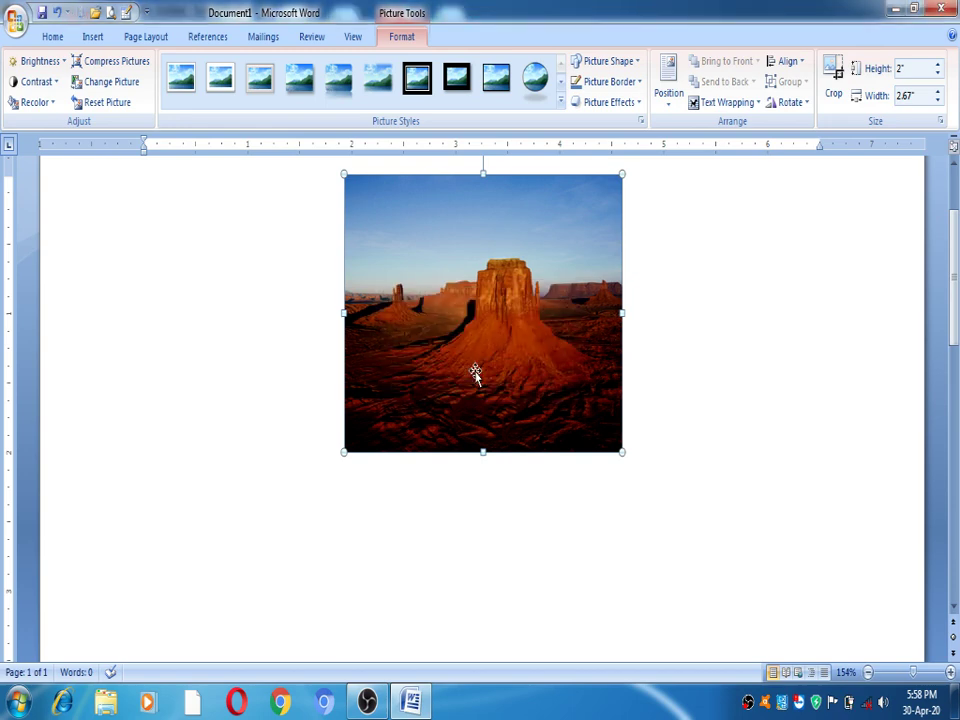
pyautogui.click(135, 88)
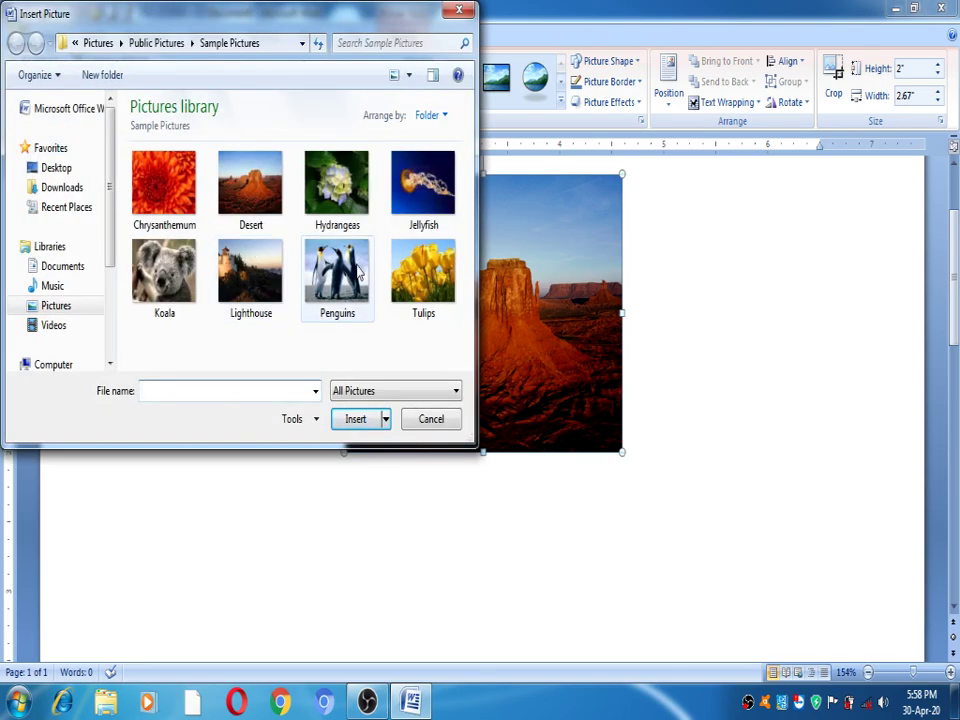
pyautogui.press('Escape')
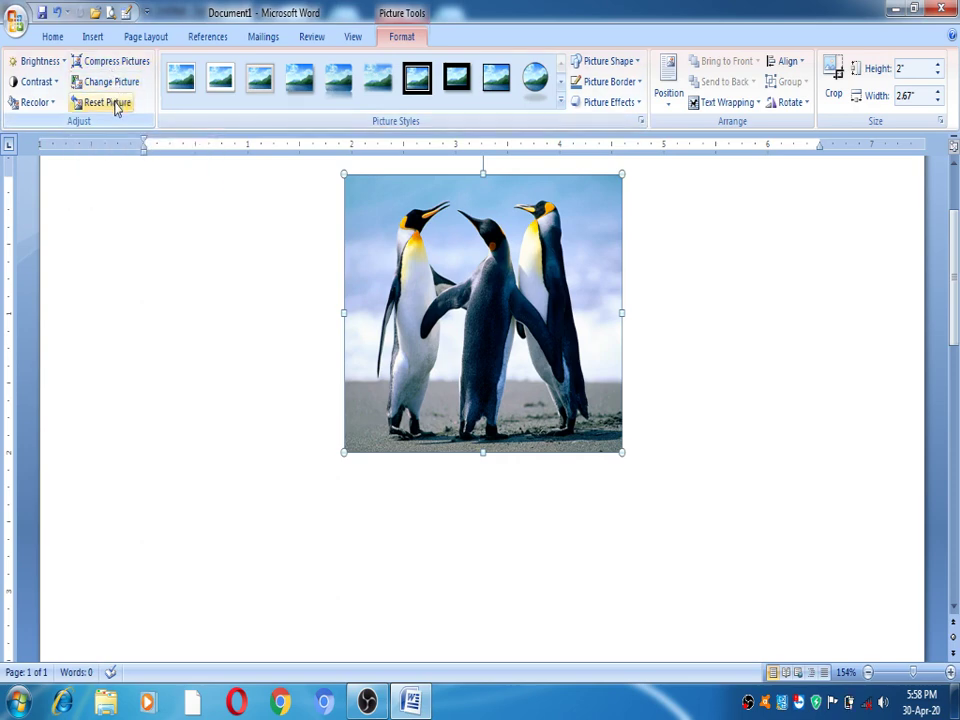
# Step: Preview the recolor variations and make the pale blue background color behind the penguins transparent
pyautogui.click(44, 110)
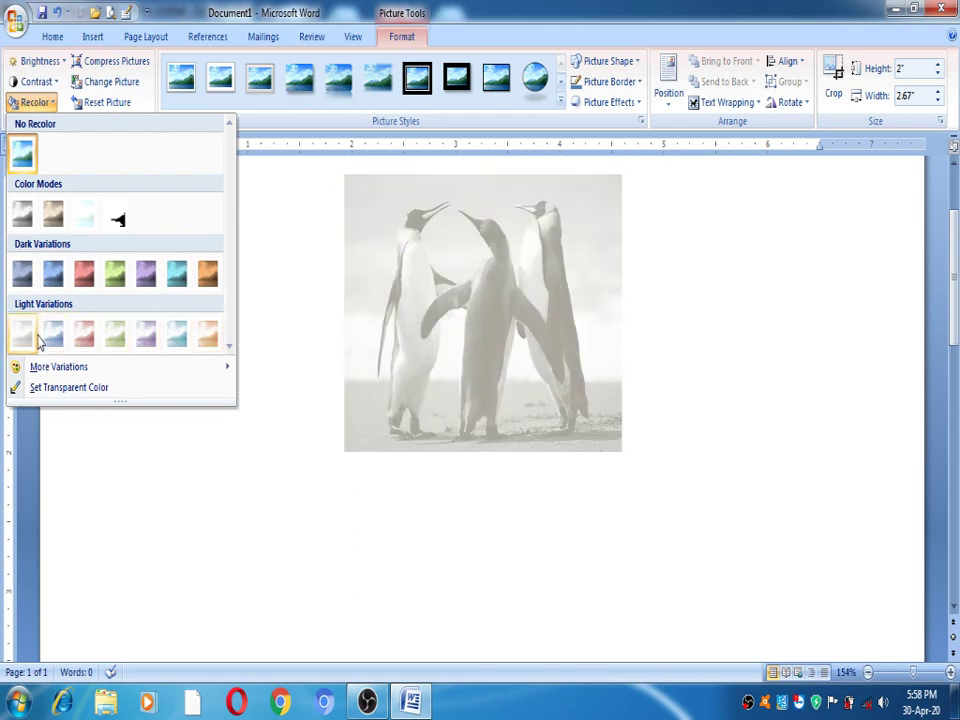
pyautogui.moveTo(195, 367)
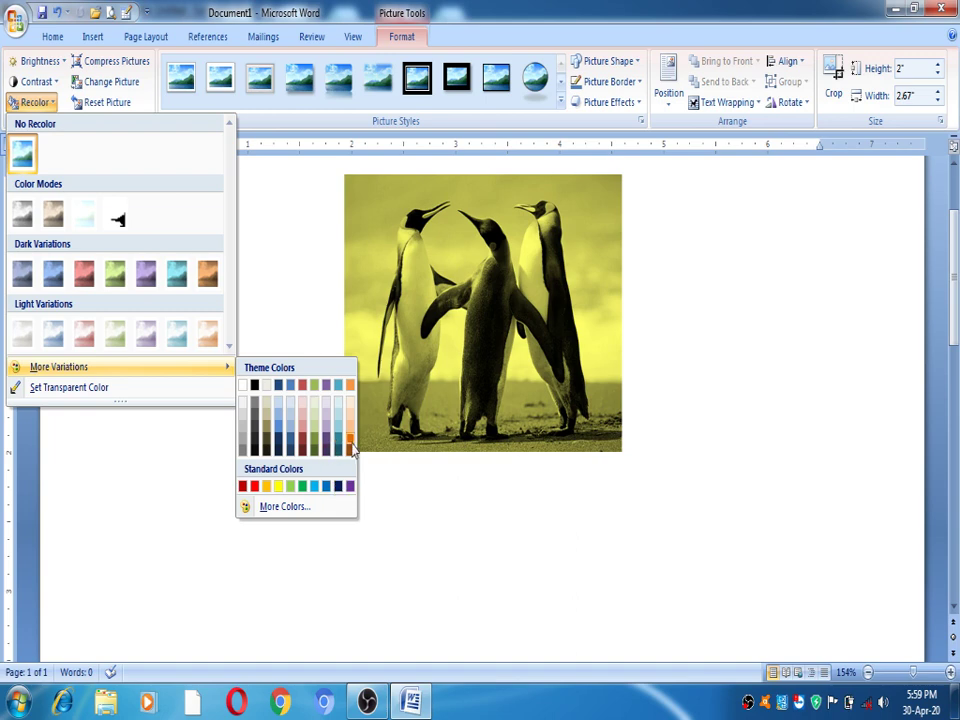
pyautogui.click(133, 390)
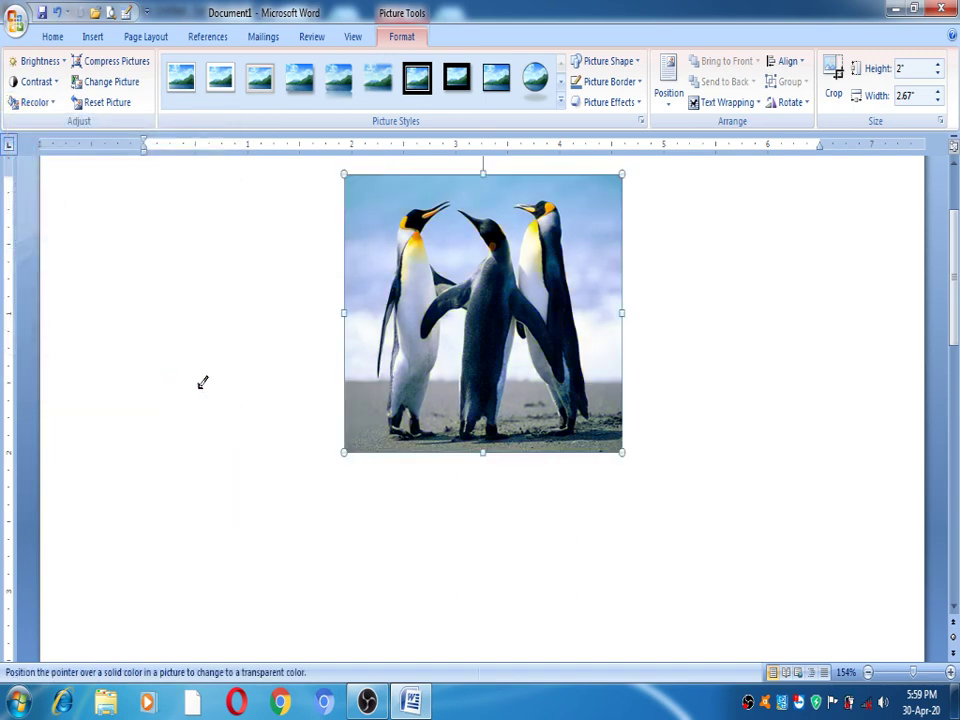
pyautogui.click(462, 240)
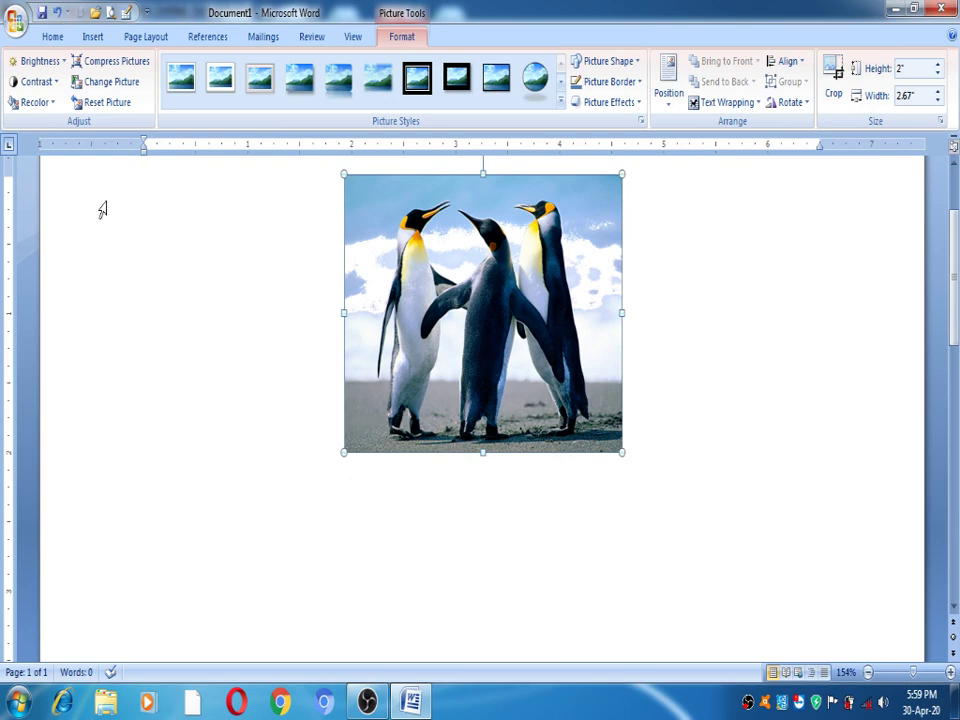
# Step: Try setting the gray sand at the penguins' feet as the transparent color and undo that change
pyautogui.click(20, 103)
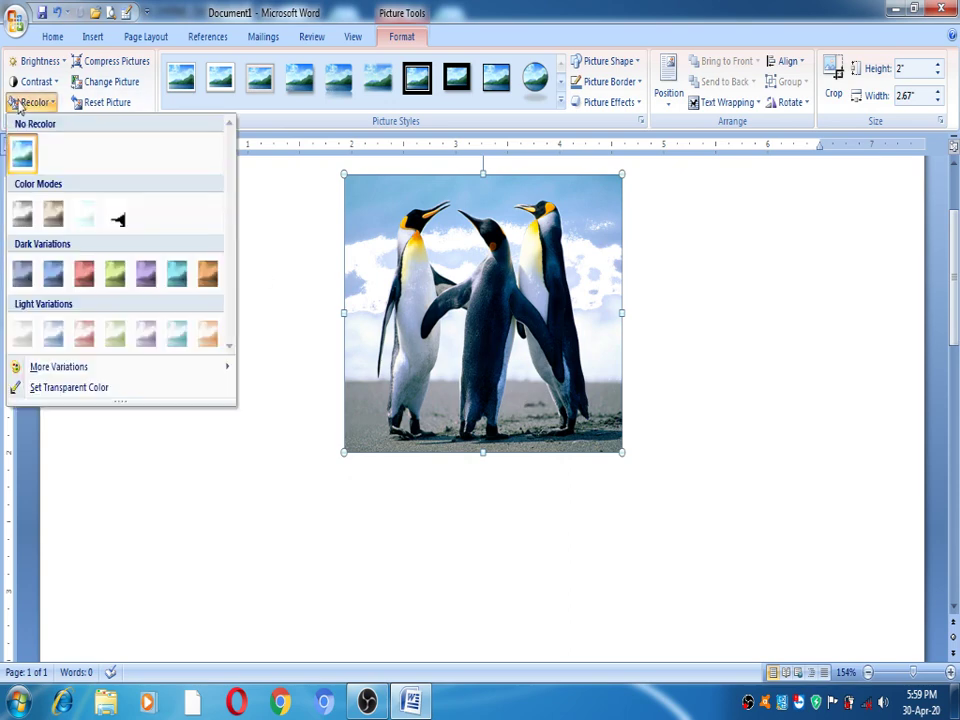
pyautogui.click(60, 388)
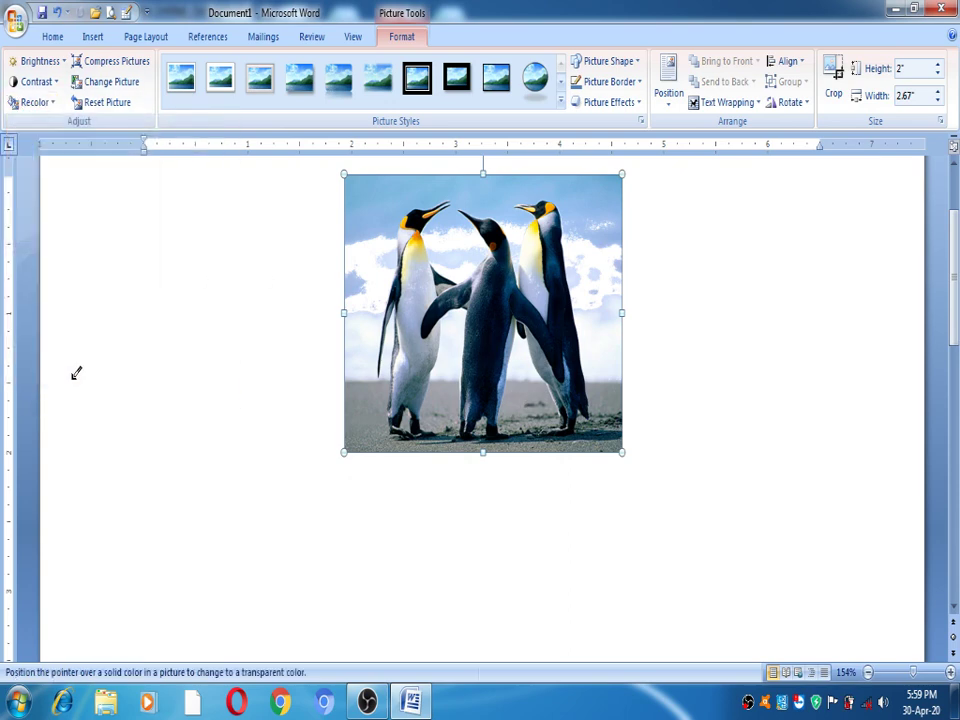
pyautogui.click(448, 406)
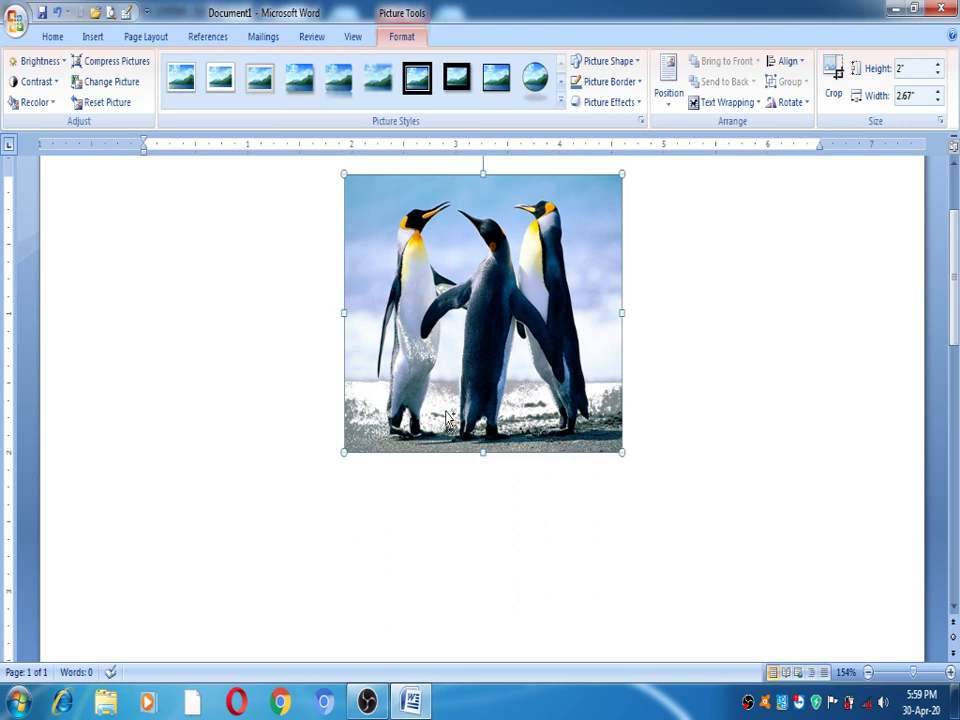
pyautogui.click(448, 420)
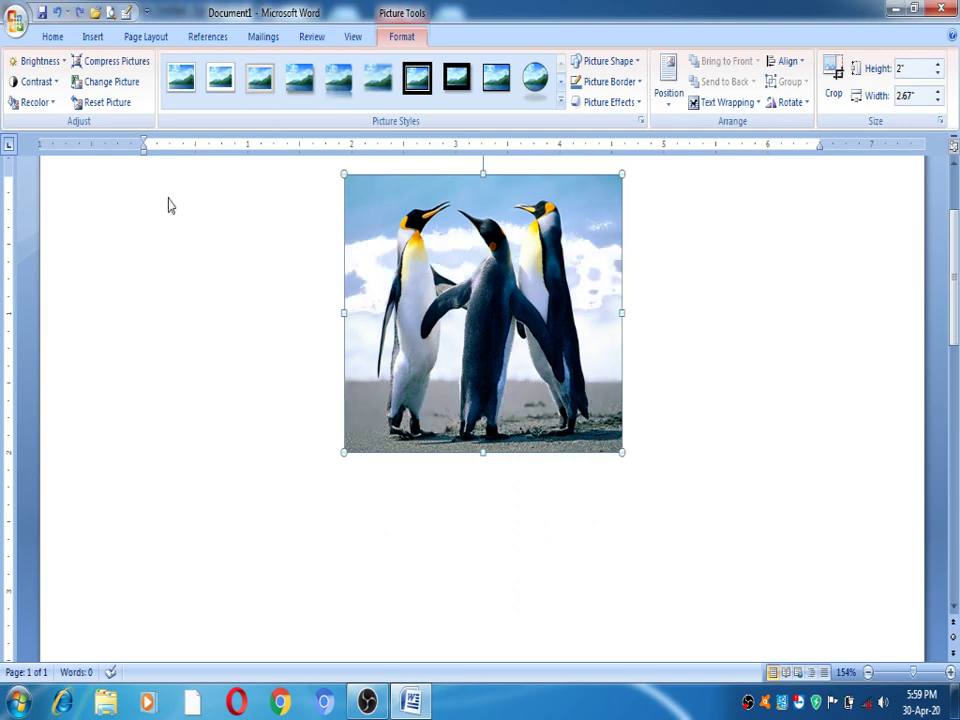
# Step: Reset the penguins picture to its original formatting and size, shrink it, and set its height to 2"
pyautogui.click(104, 106)
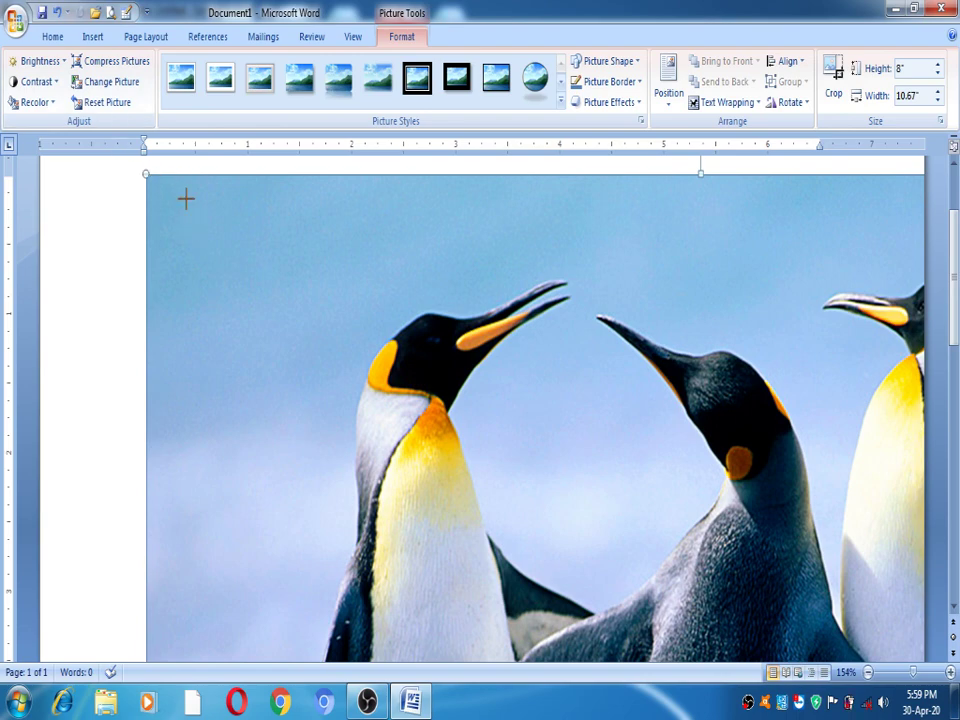
pyautogui.moveTo(186, 197); pyautogui.dragTo(712, 508)
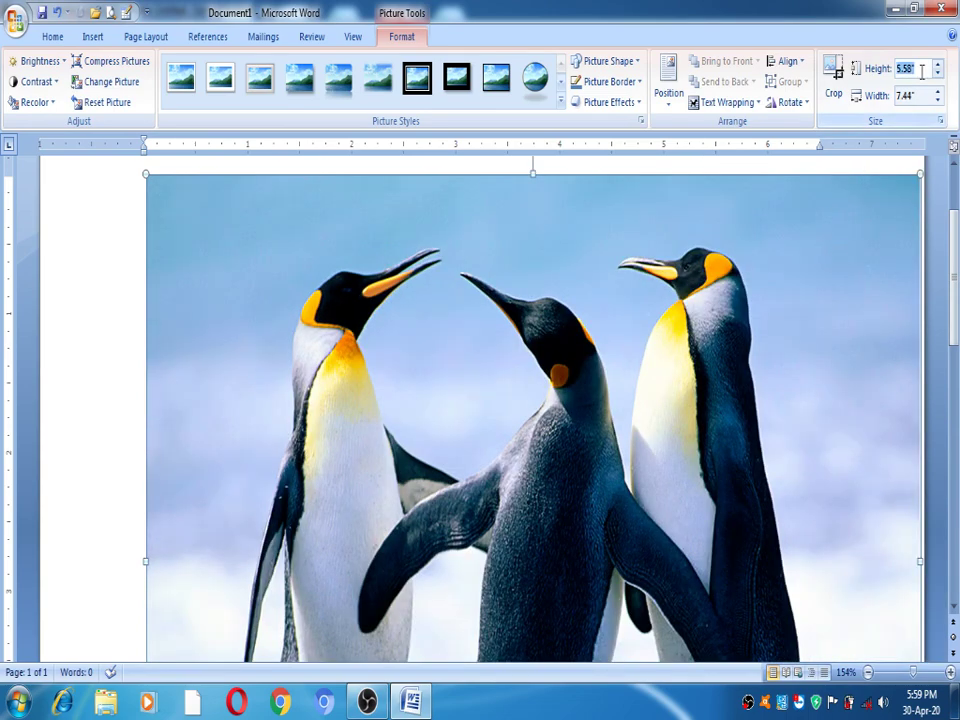
pyautogui.write('2')
pyautogui.press('Return')
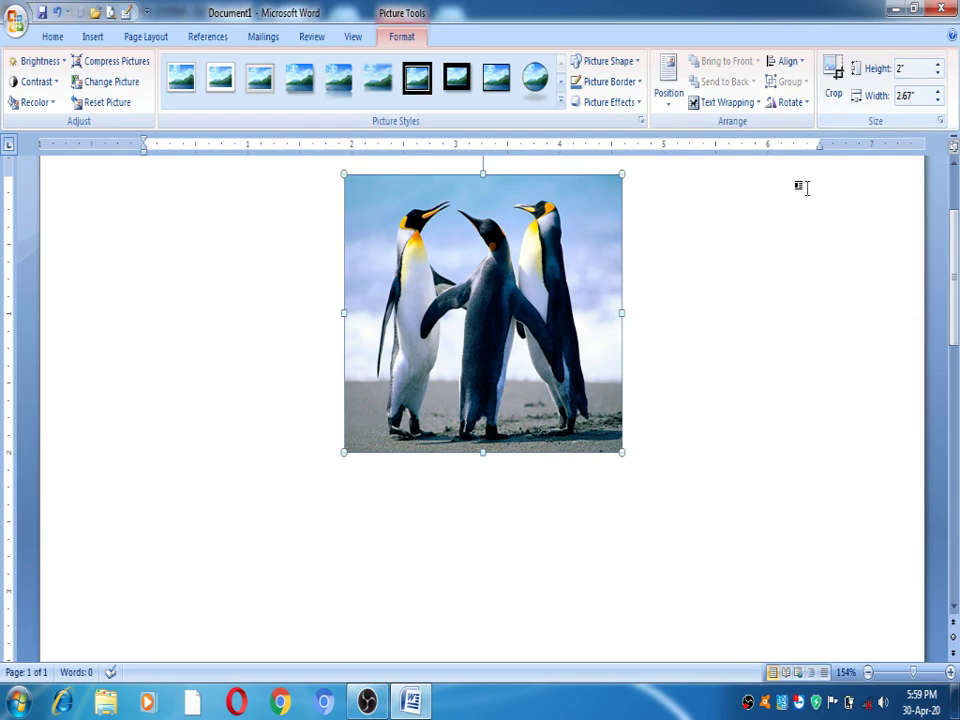
# Step: Apply the oval picture style with a black frame and a shadow below to the penguins picture
pyautogui.click(559, 103)
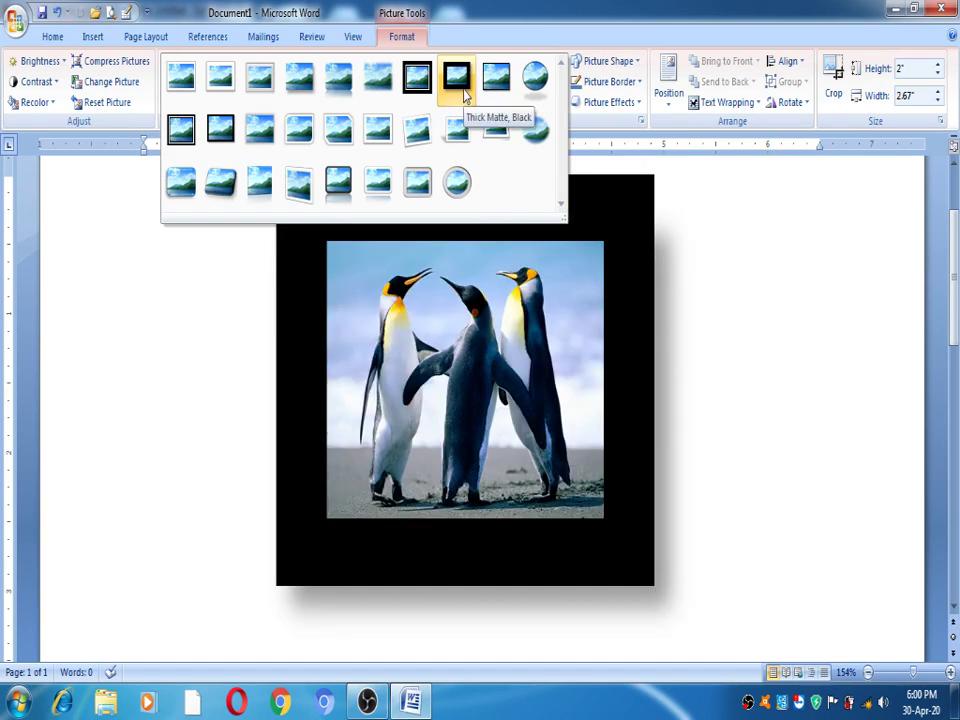
pyautogui.click(528, 85)
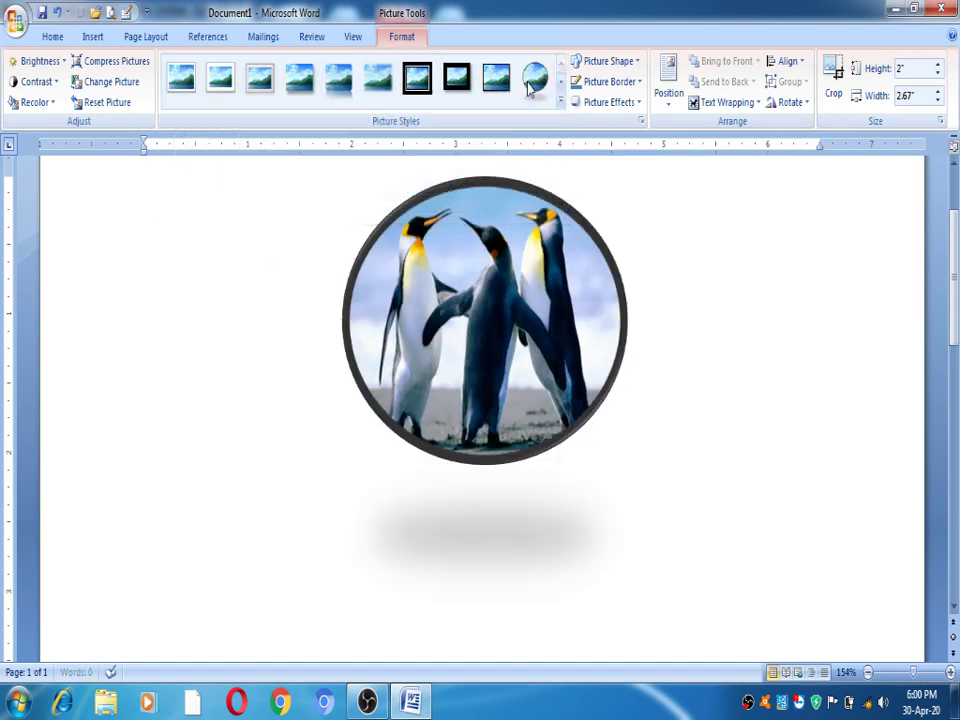
# Step: Change the penguins picture's shape to a cube from the basic shapes
pyautogui.click(612, 61)
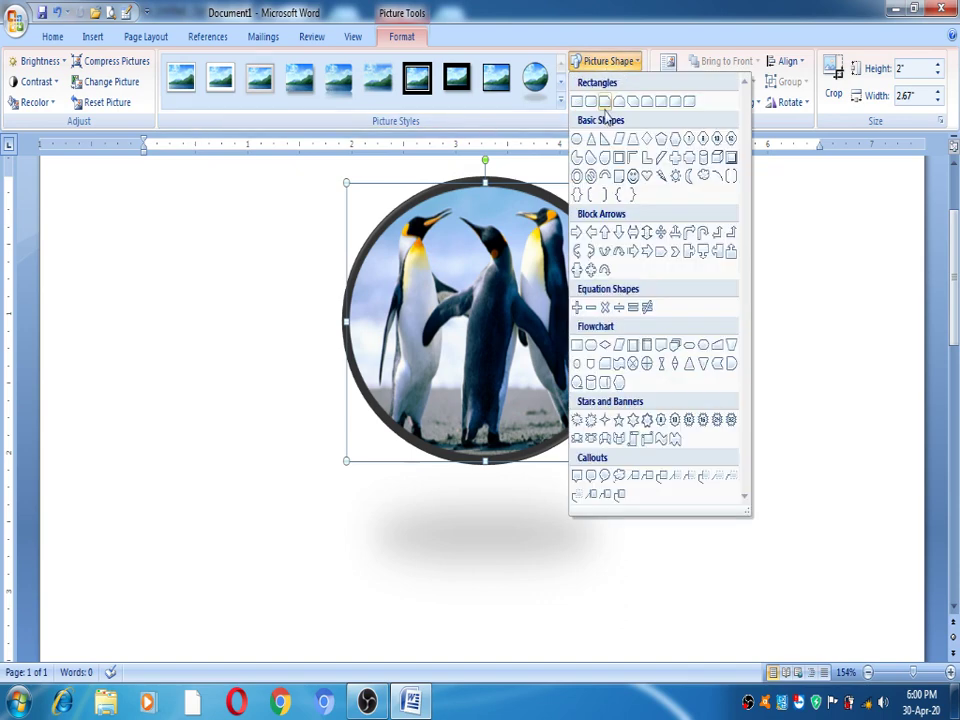
pyautogui.click(562, 102)
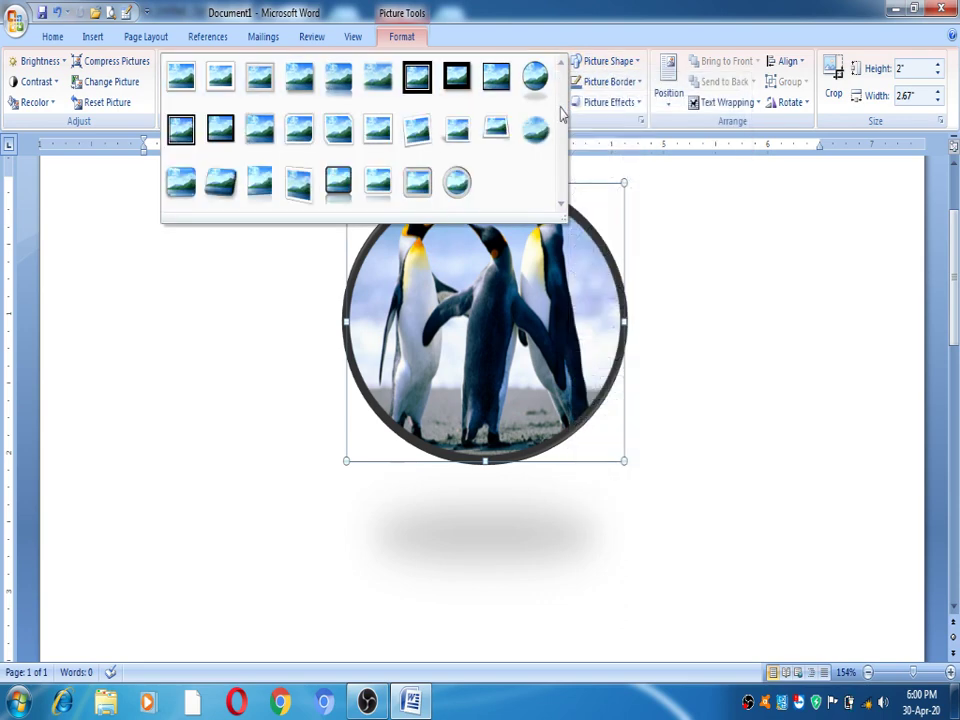
pyautogui.click(609, 63)
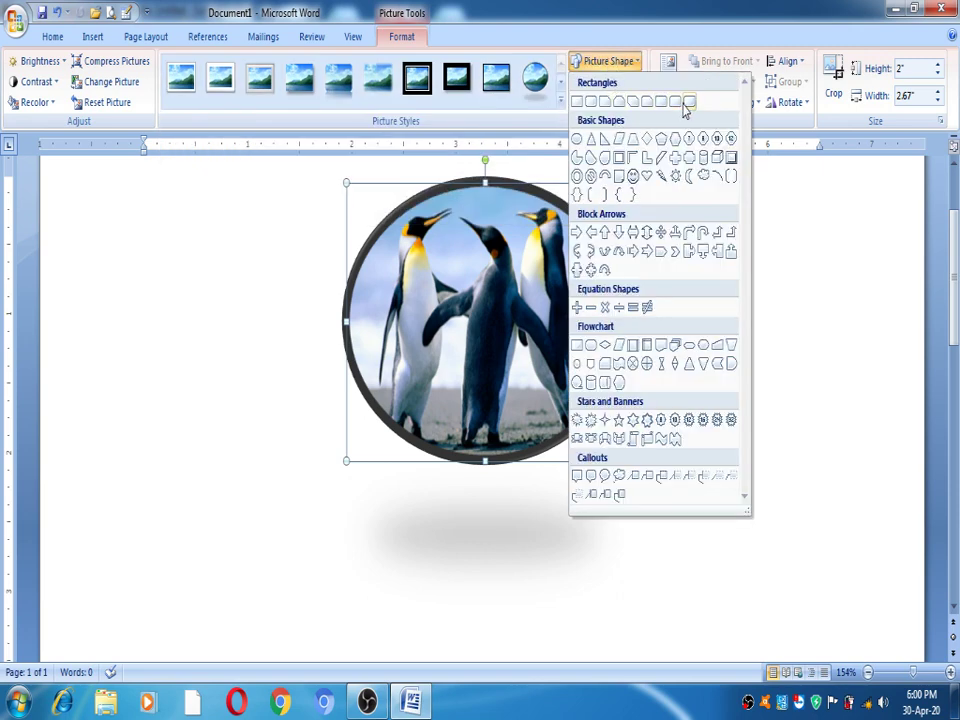
pyautogui.click(717, 158)
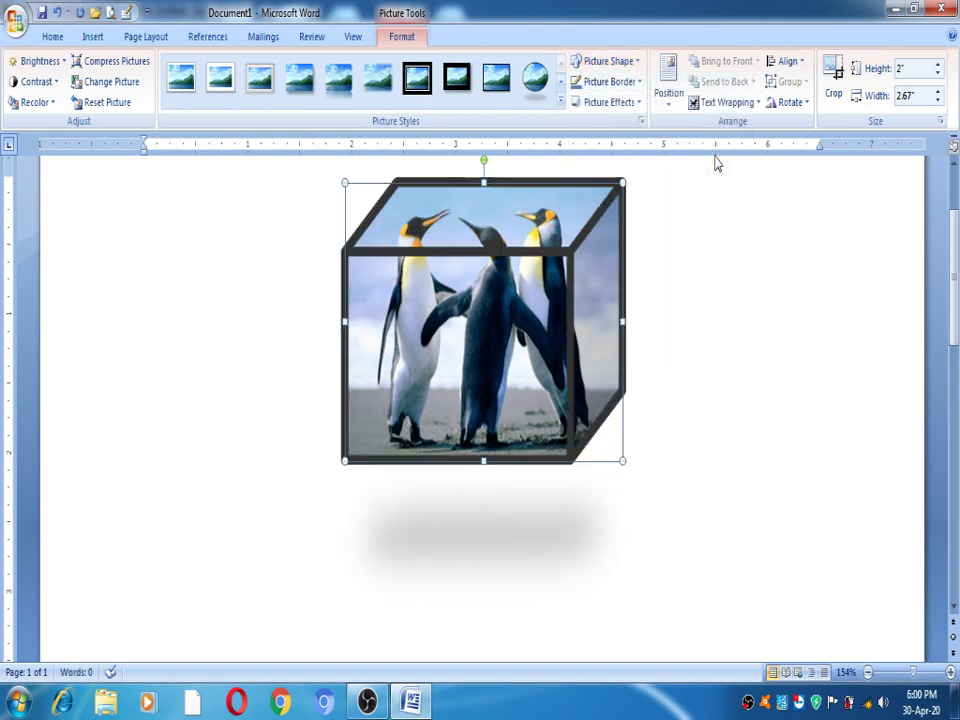
# Step: Change the penguins picture to the wavy flowchart shape and color its border dark teal
pyautogui.click(608, 61)
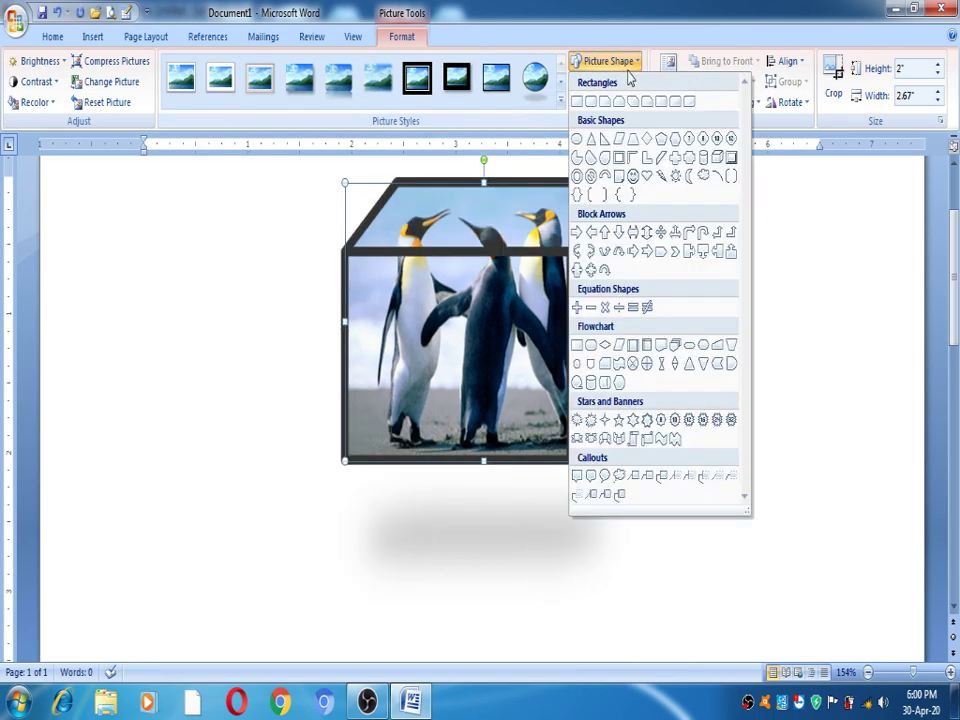
pyautogui.click(618, 366)
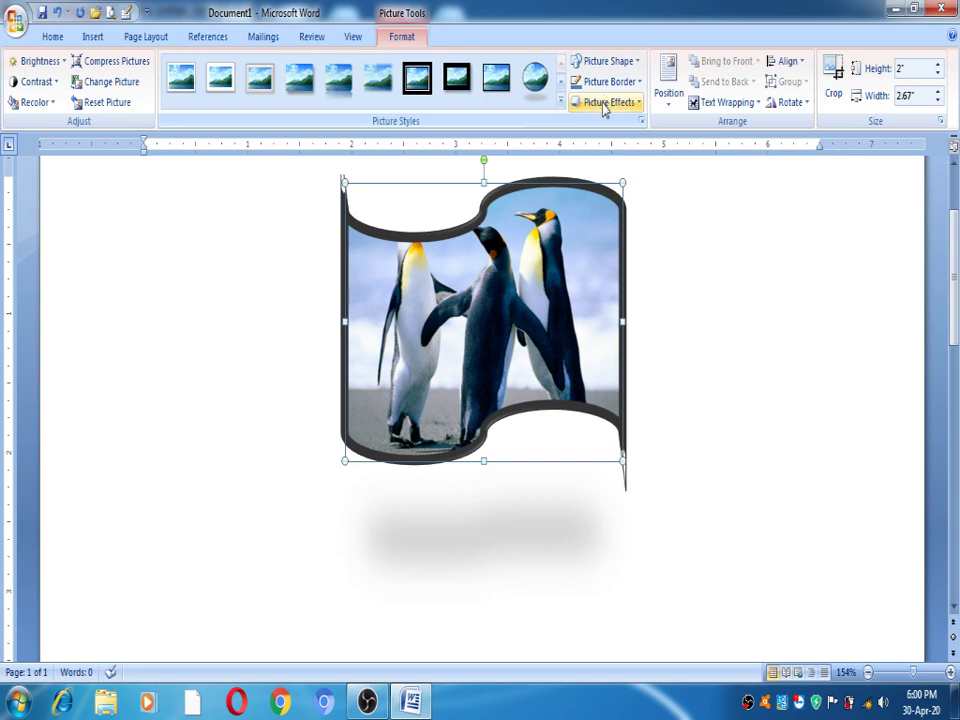
pyautogui.click(620, 81)
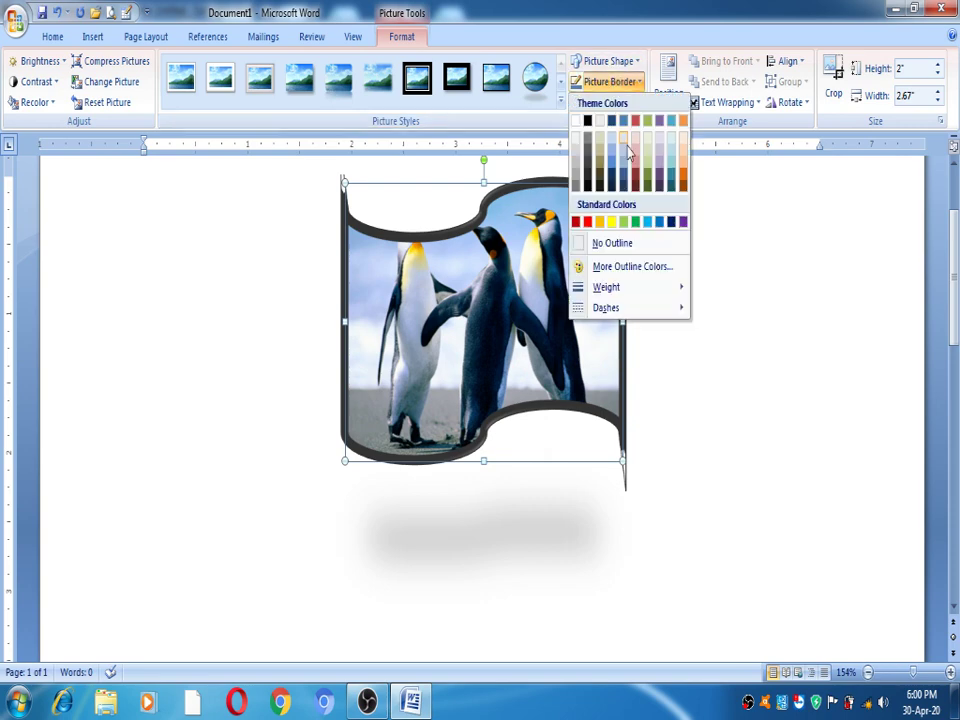
pyautogui.click(673, 181)
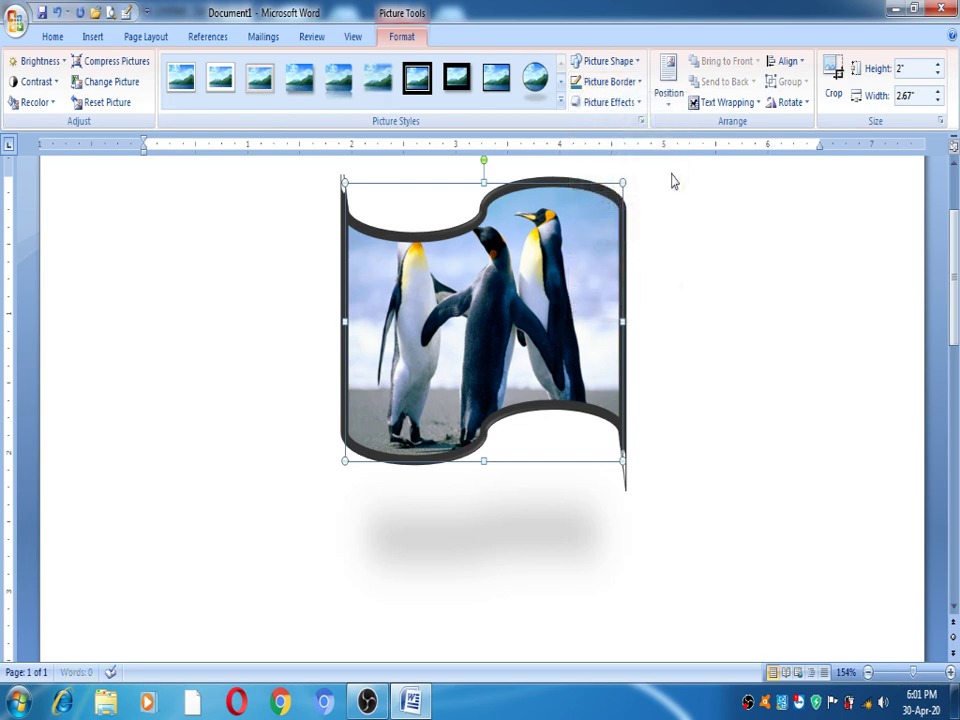
# Step: Apply the top-center inner shadow and the second bevel preset of the first row to the penguins picture
pyautogui.click(610, 104)
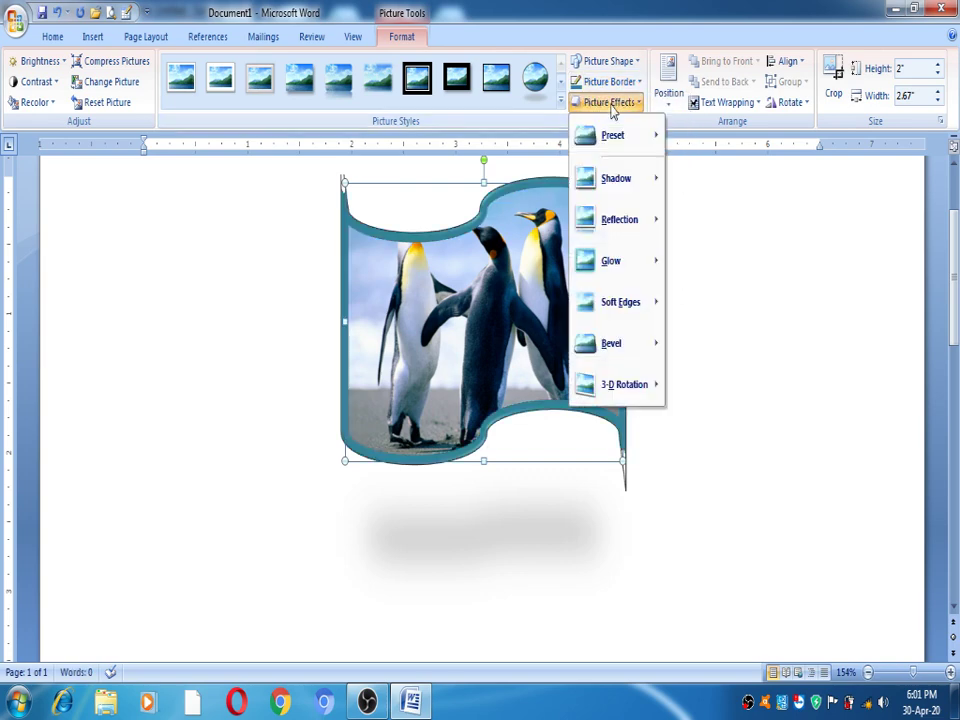
pyautogui.moveTo(618, 190)
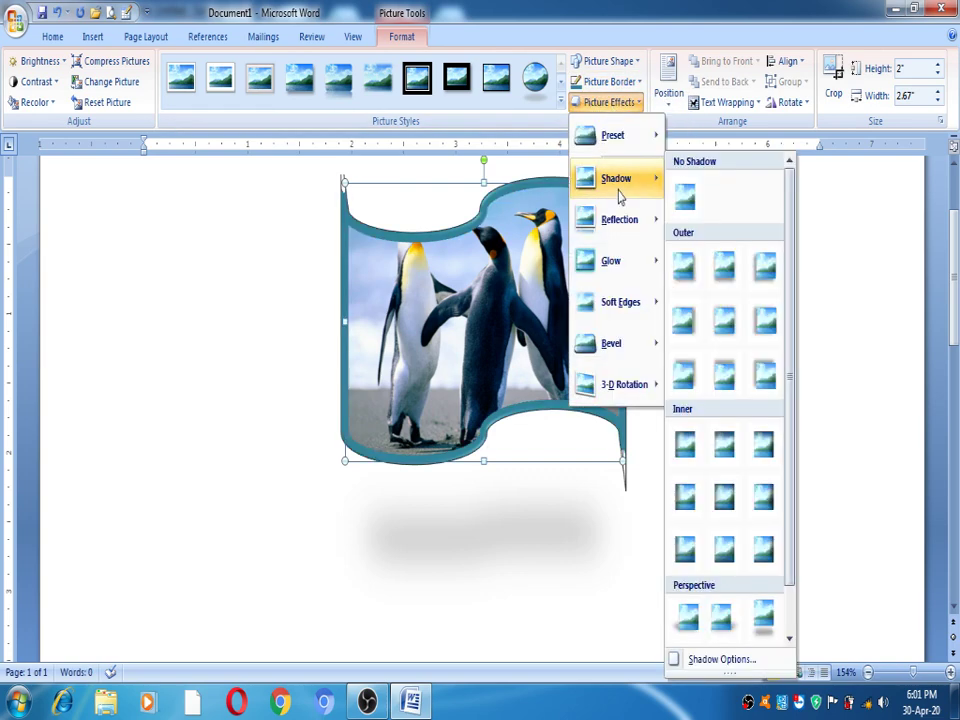
pyautogui.click(728, 444)
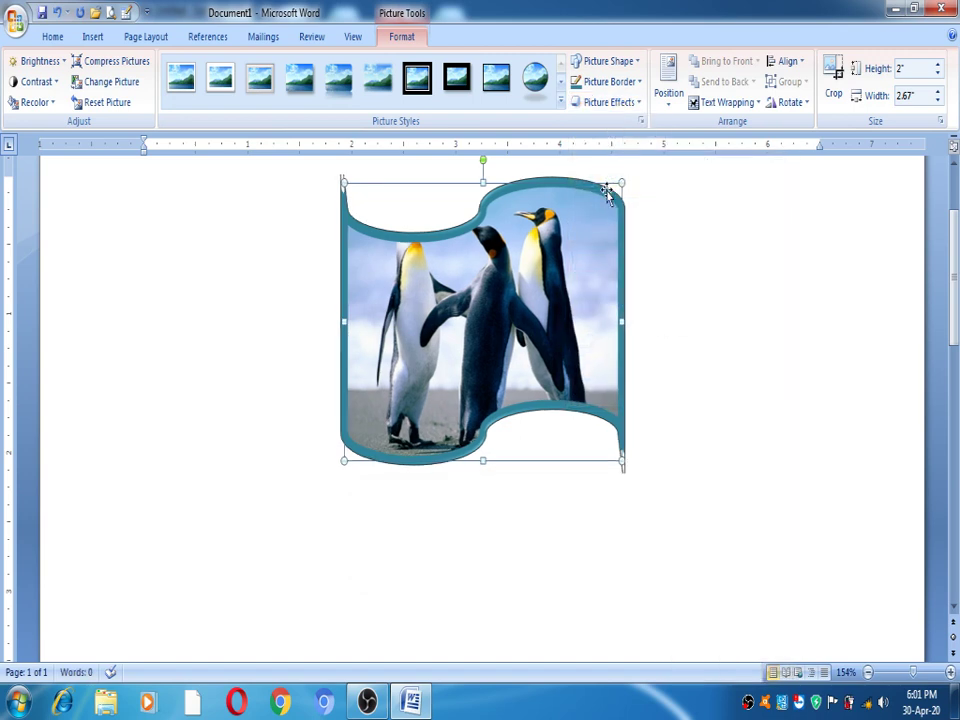
pyautogui.click(608, 104)
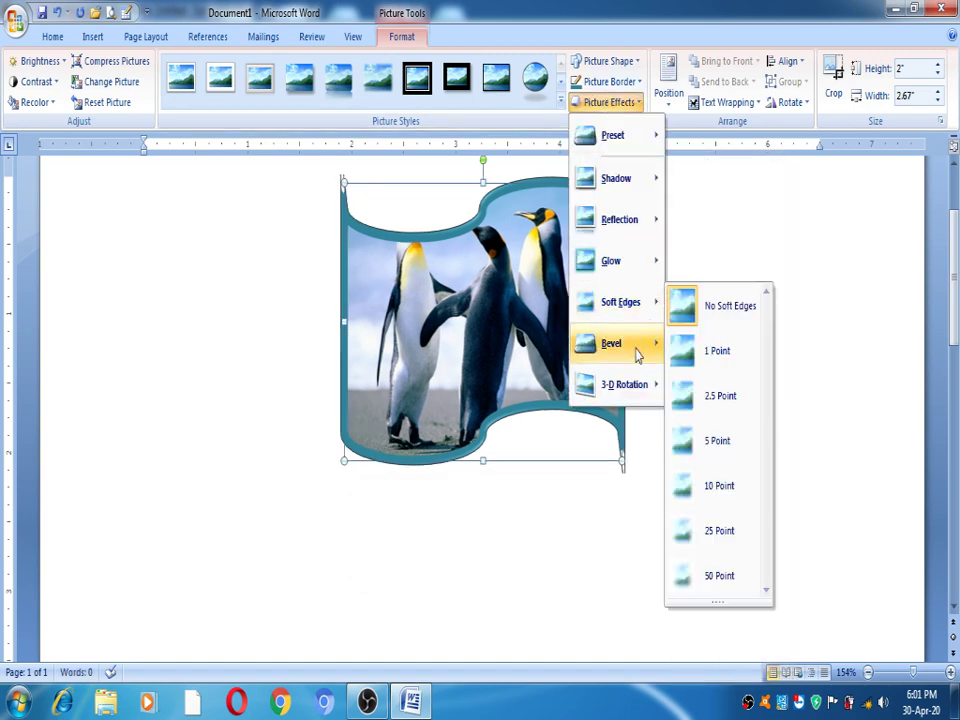
pyautogui.moveTo(636, 353)
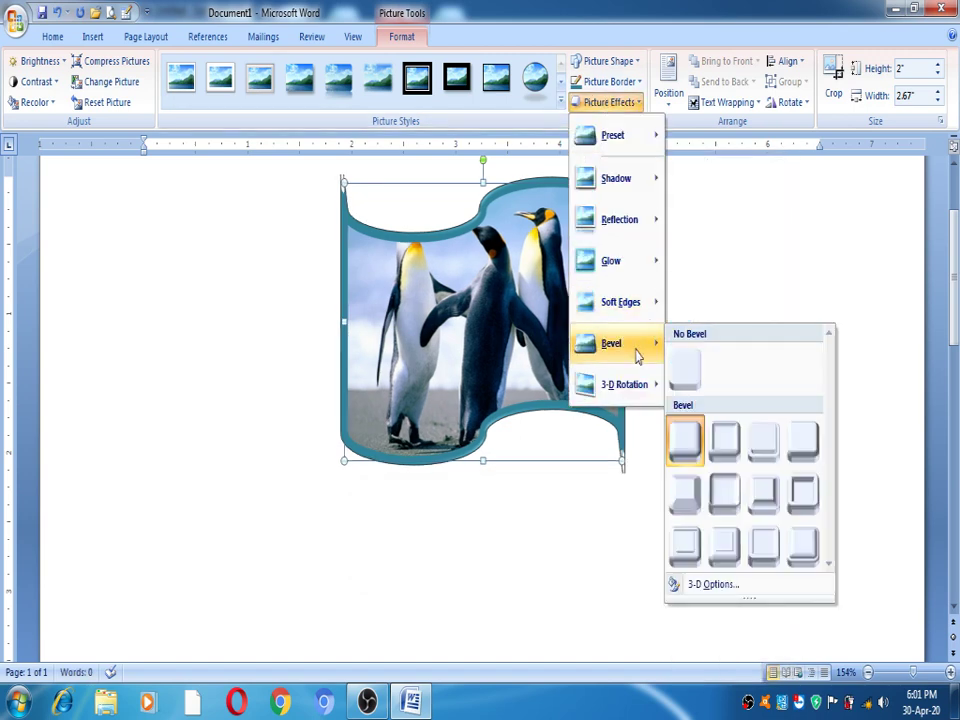
pyautogui.click(727, 459)
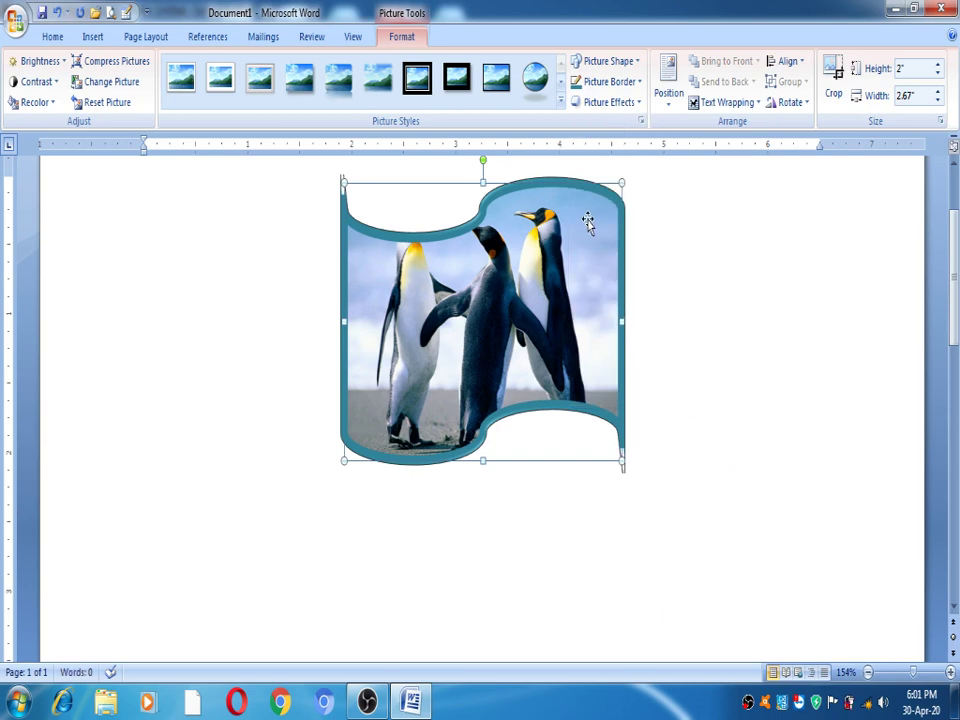
# Step: Reapply the oval black-framed picture style and add the perspective 3-D rotation in the middle row's second position
pyautogui.click(540, 88)
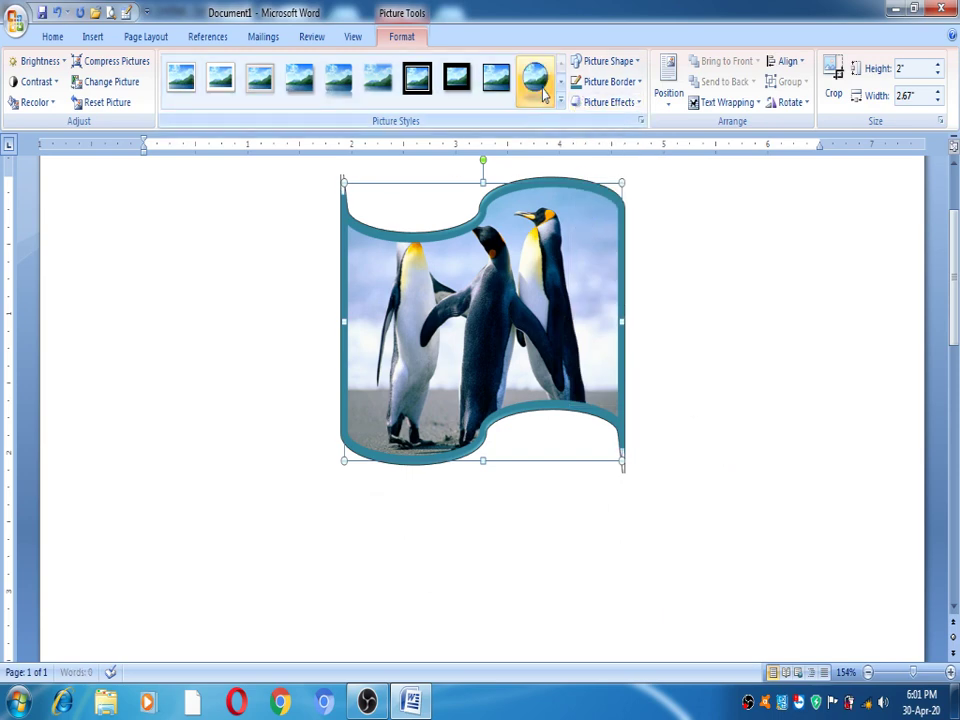
pyautogui.click(612, 103)
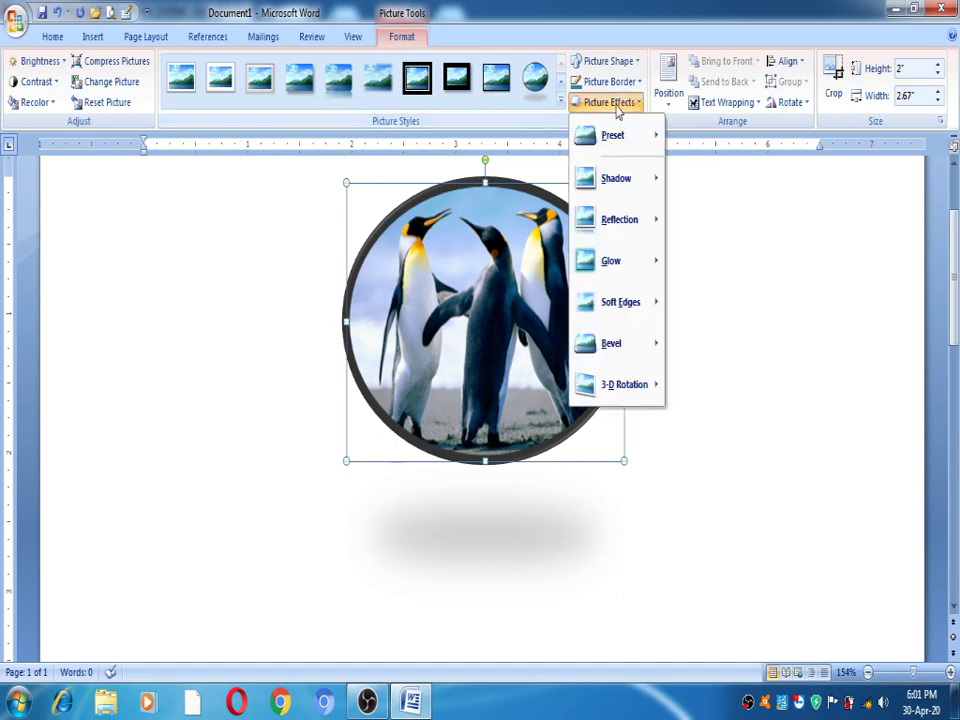
pyautogui.moveTo(643, 390)
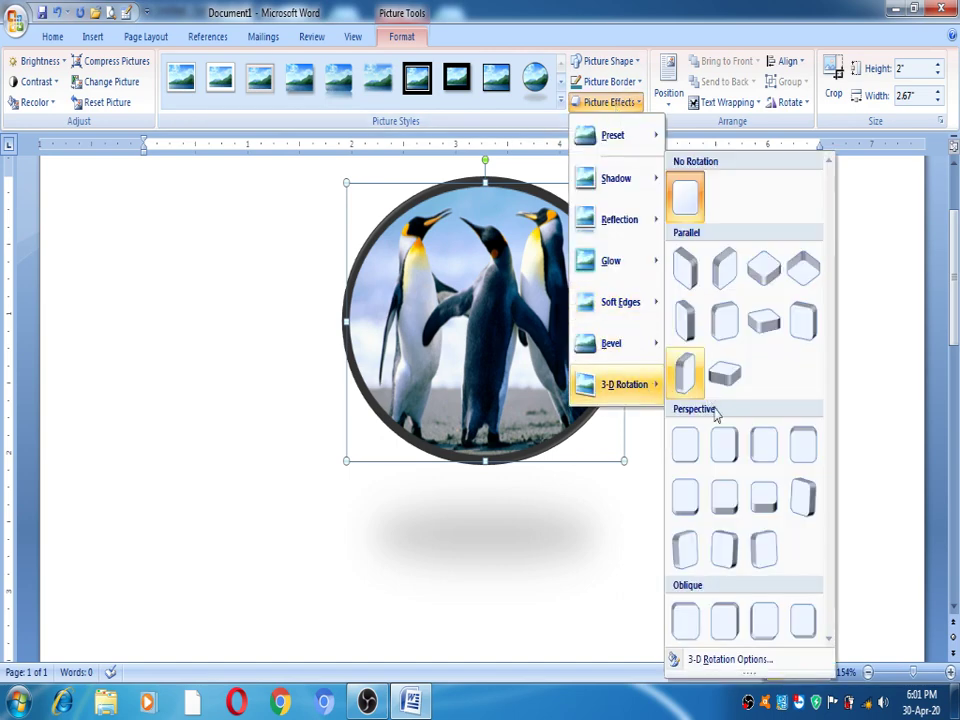
pyautogui.click(734, 508)
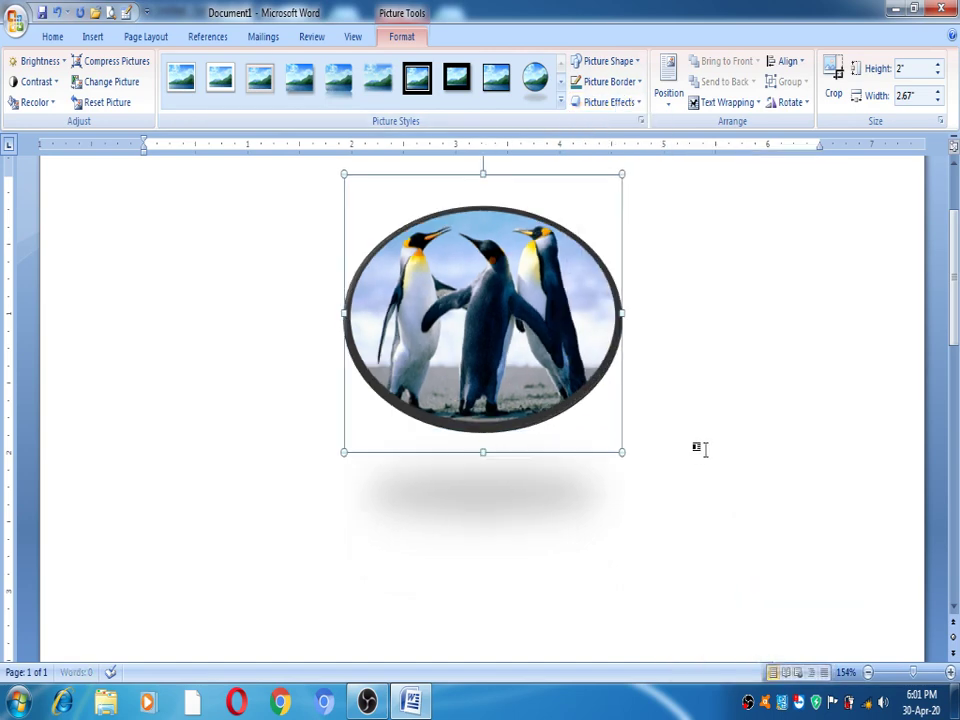
# Step: In the 3-D rotation options, choose the second parallel preset for the penguins picture
pyautogui.click(592, 110)
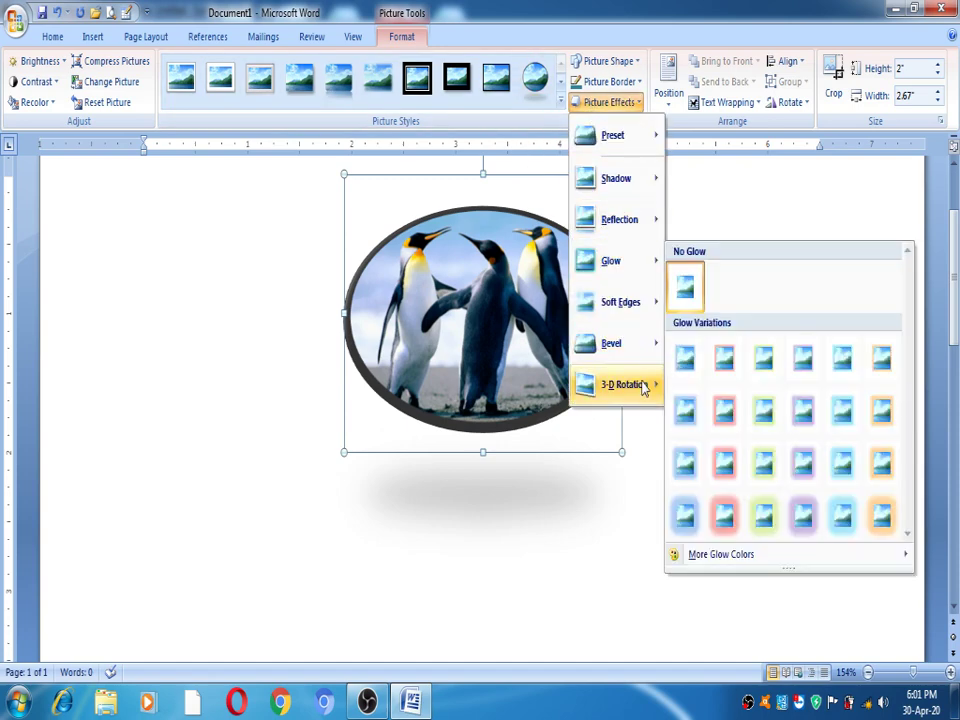
pyautogui.moveTo(643, 388)
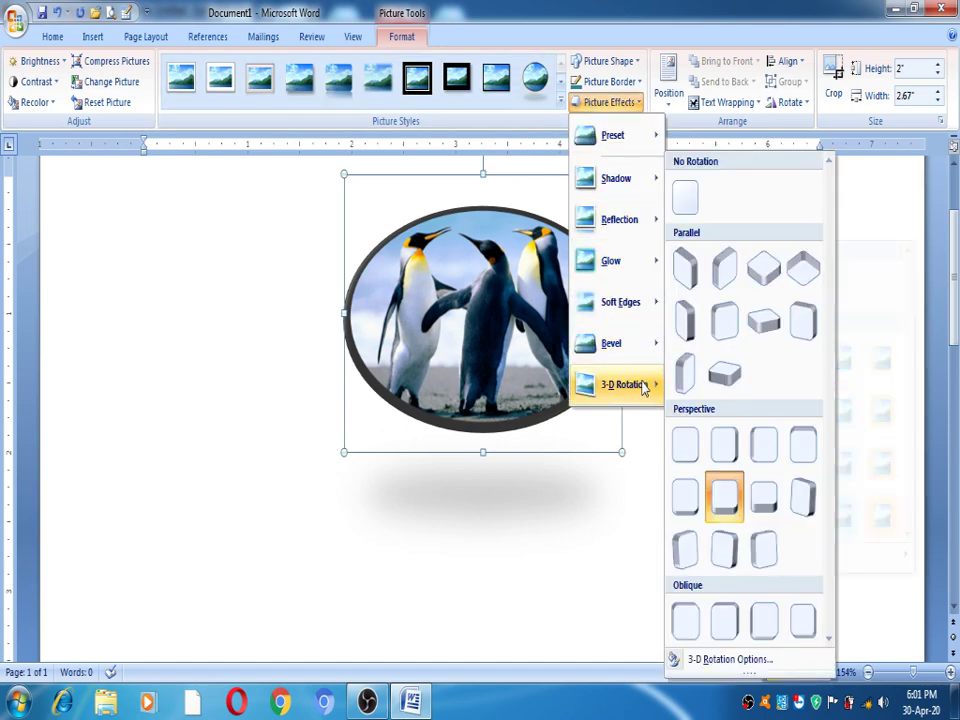
pyautogui.click(728, 659)
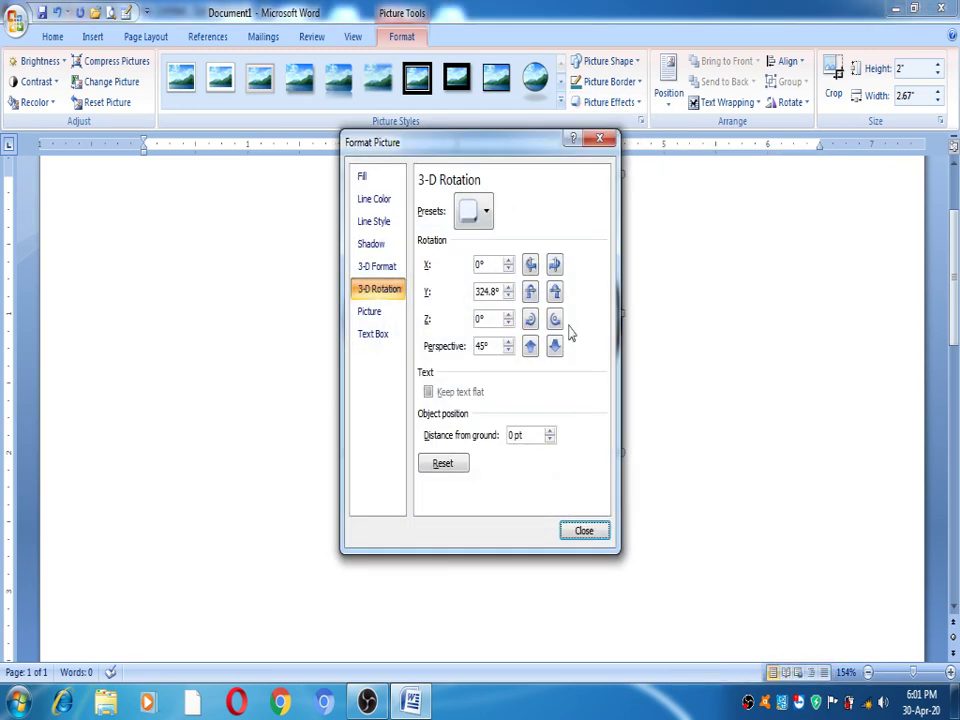
pyautogui.click(486, 213)
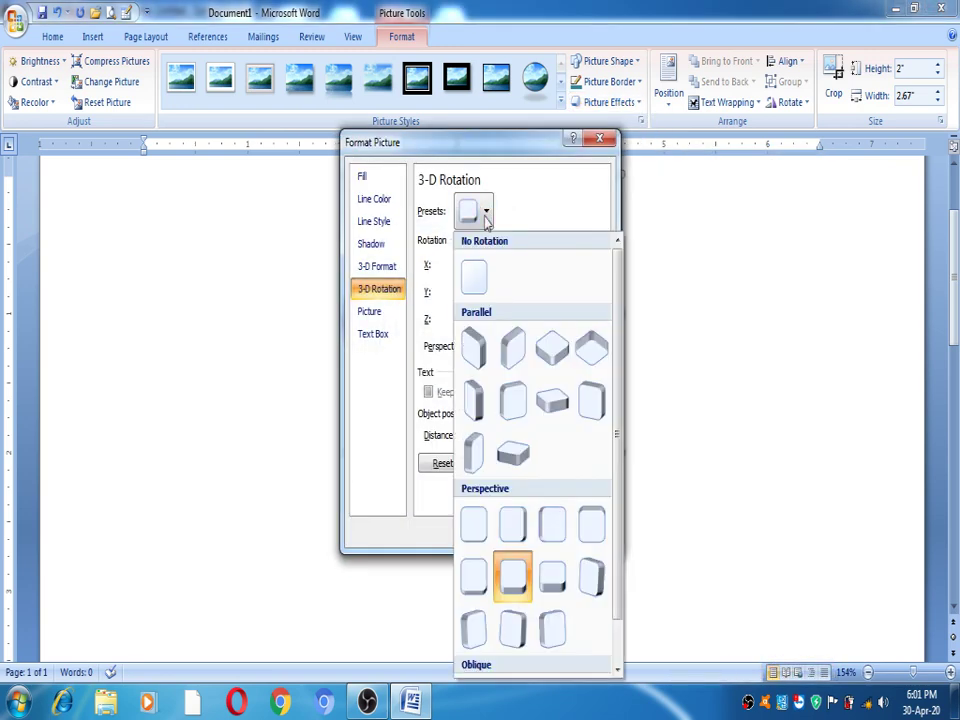
pyautogui.click(487, 220)
pyautogui.click(480, 215)
pyautogui.click(512, 348)
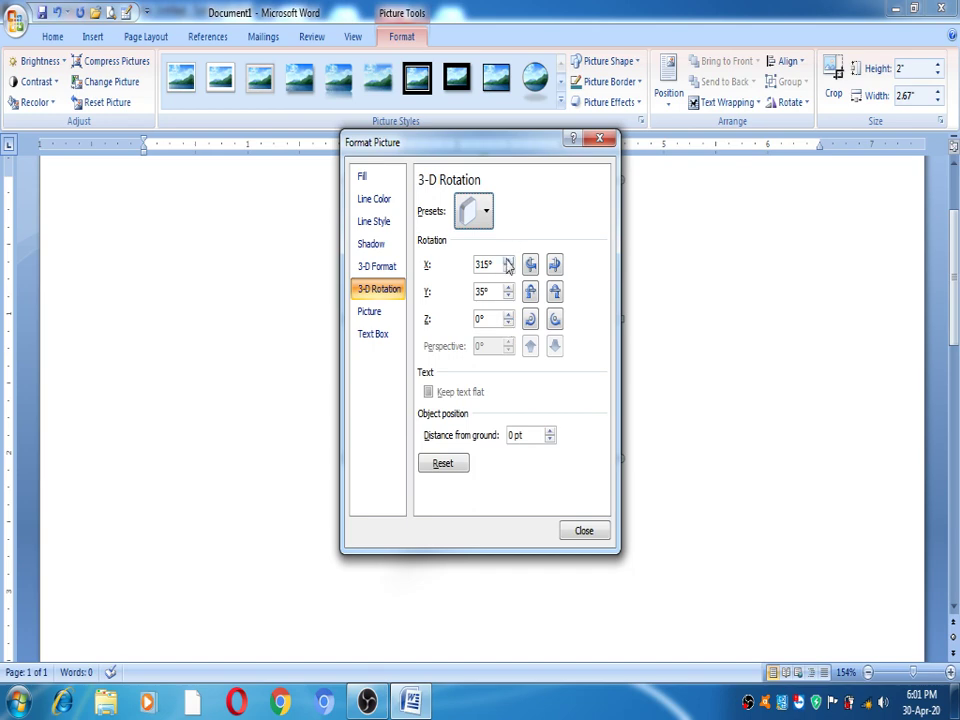
# Step: Move the Format Picture dialog off the picture, set the X rotation to 359.9°, and close the dialog
pyautogui.moveTo(531, 152); pyautogui.dragTo(774, 150)
pyautogui.click(752, 259)
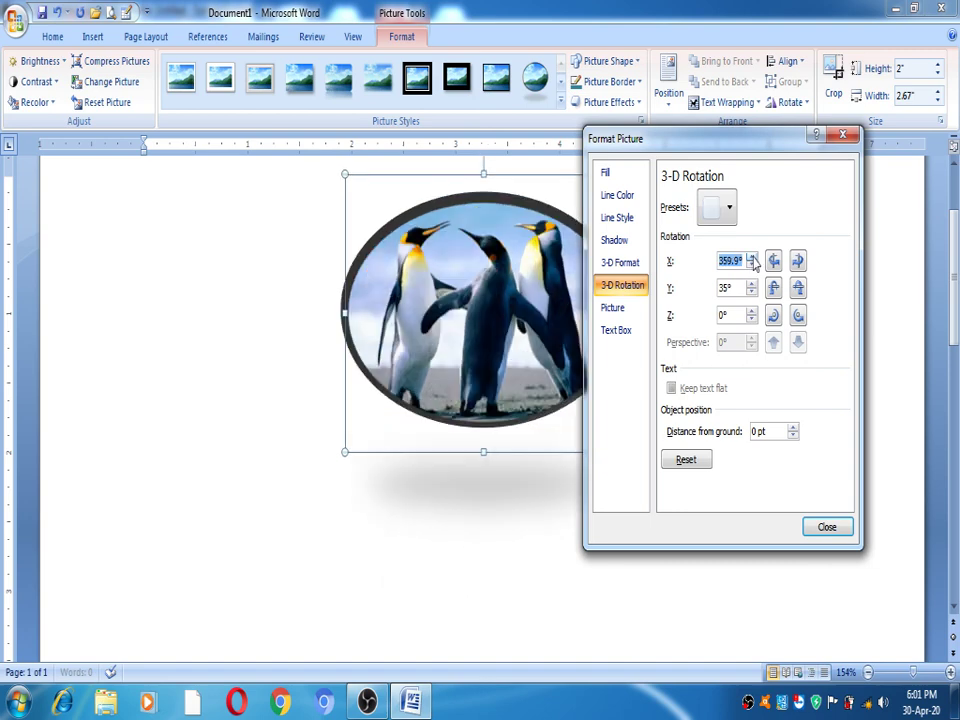
pyautogui.click(826, 528)
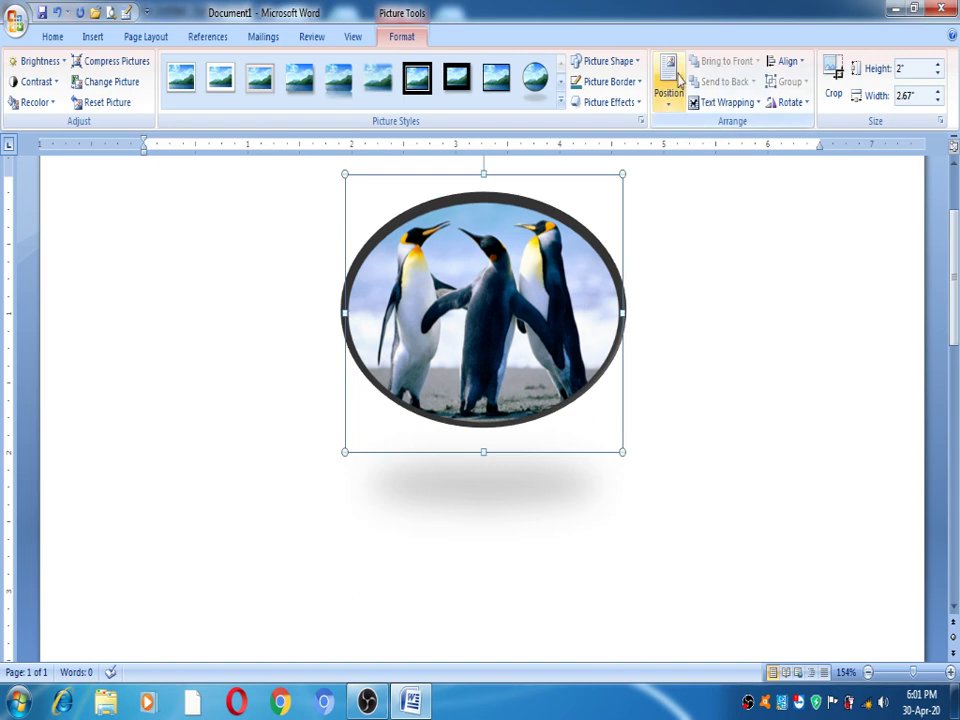
# Step: Place the cursor after the picture, open the recent document "Tell me about your self", and copy all its text
pyautogui.click(673, 435)
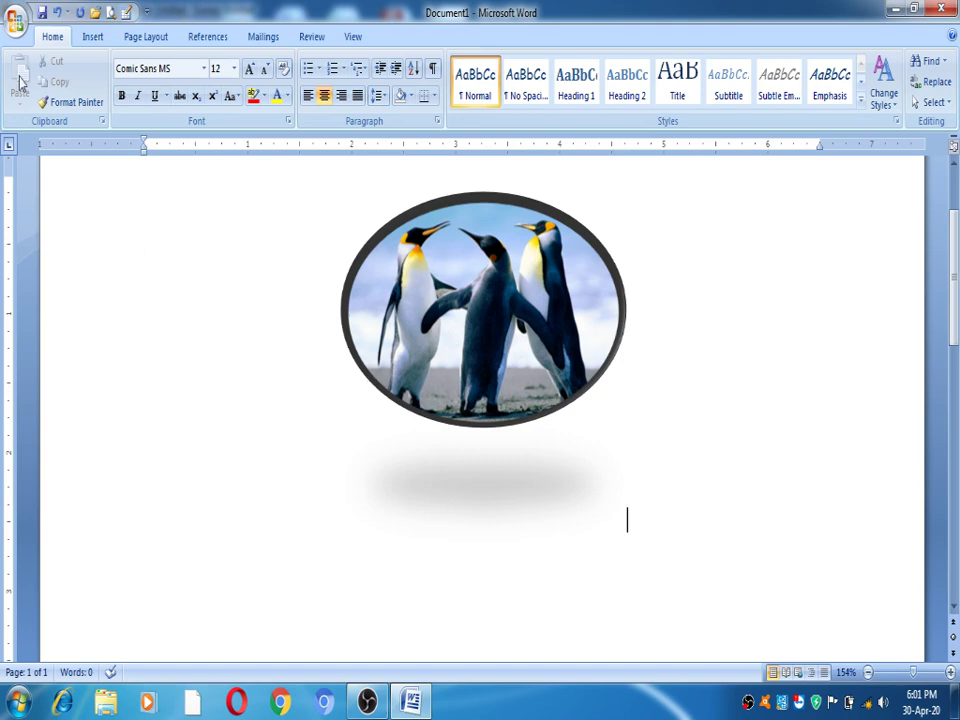
pyautogui.click(15, 17)
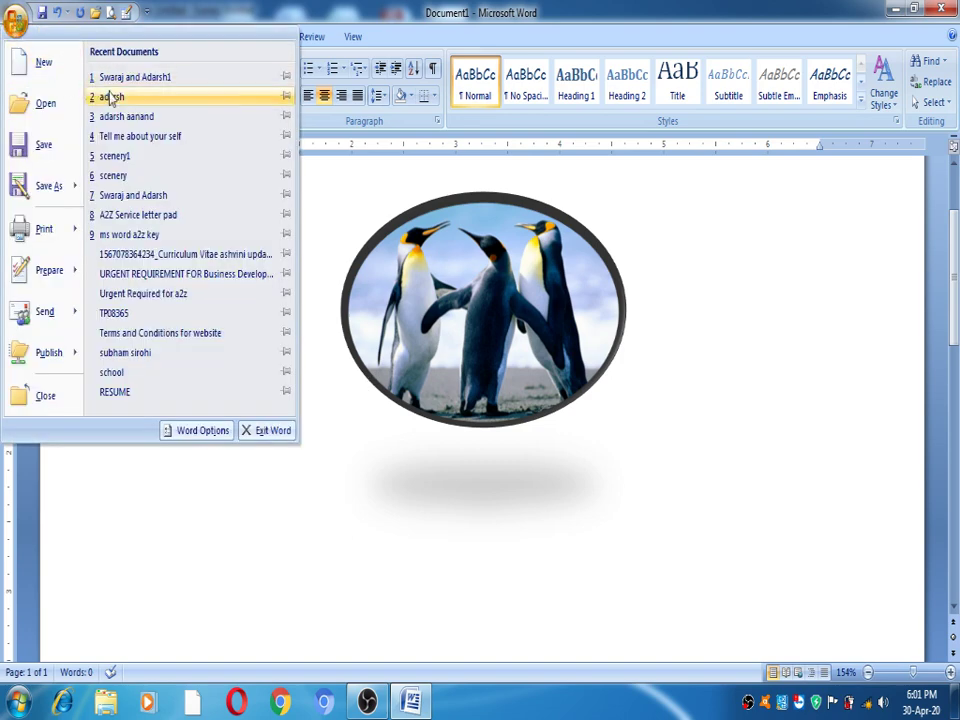
pyautogui.click(119, 142)
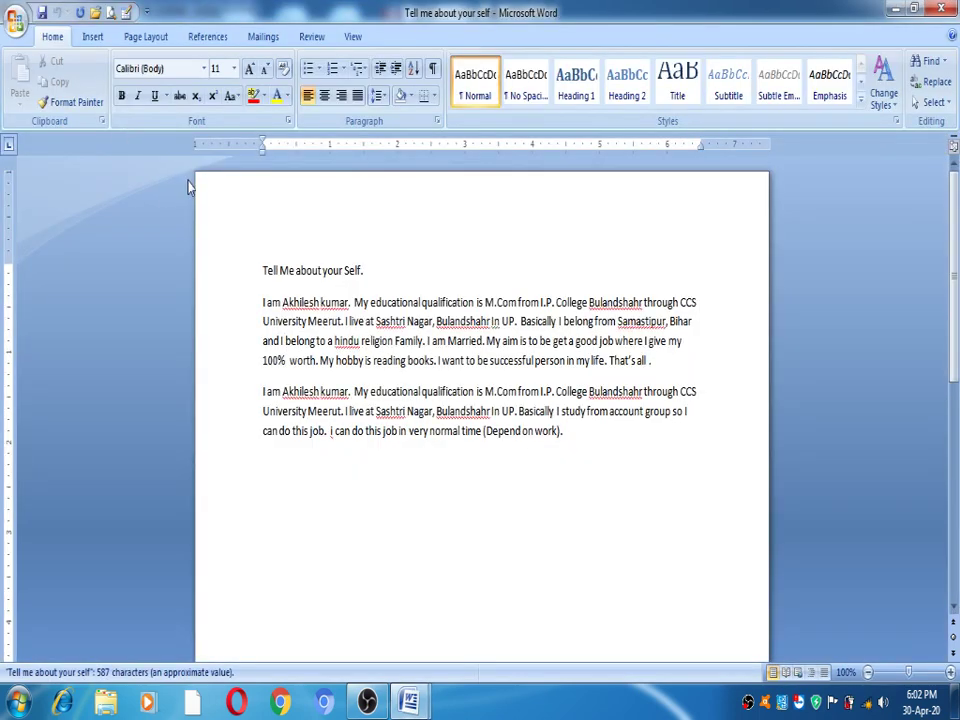
pyautogui.hotkey('ctrl', 'a')
pyautogui.hotkey('ctrl', 'c')
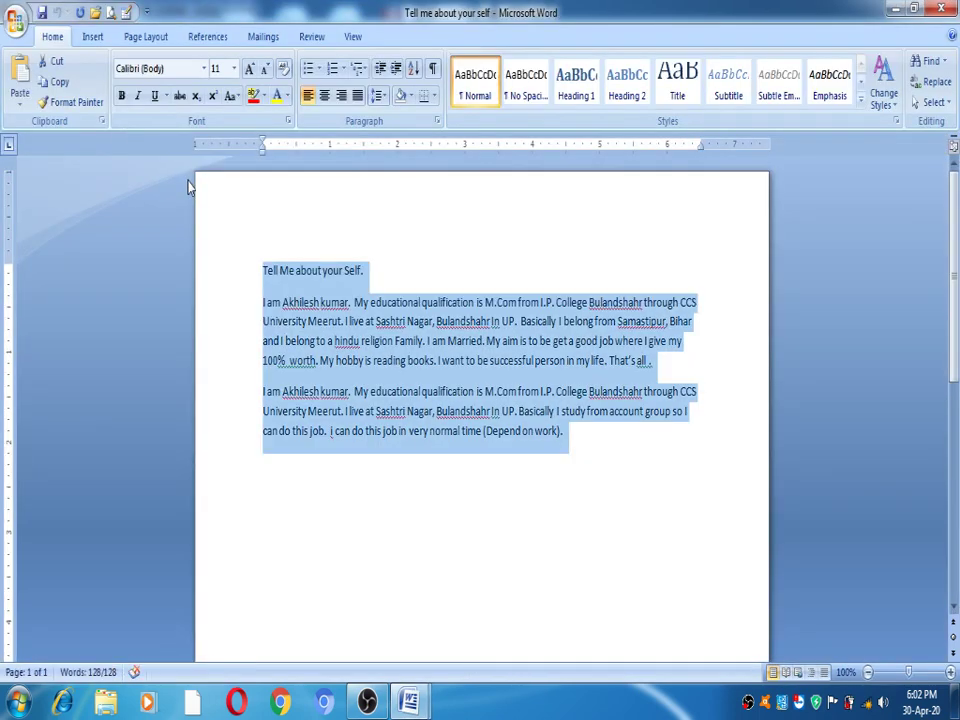
# Step: Switch back to Document1 and paste the copied text after the penguins picture
pyautogui.click(409, 700)
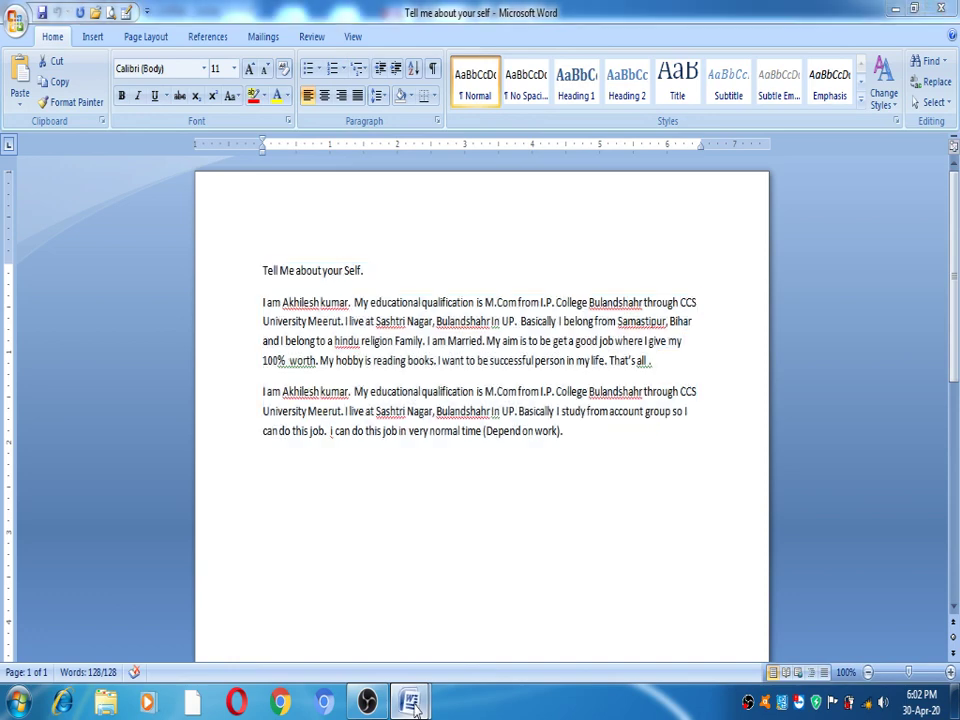
pyautogui.click(433, 592)
pyautogui.click(409, 700)
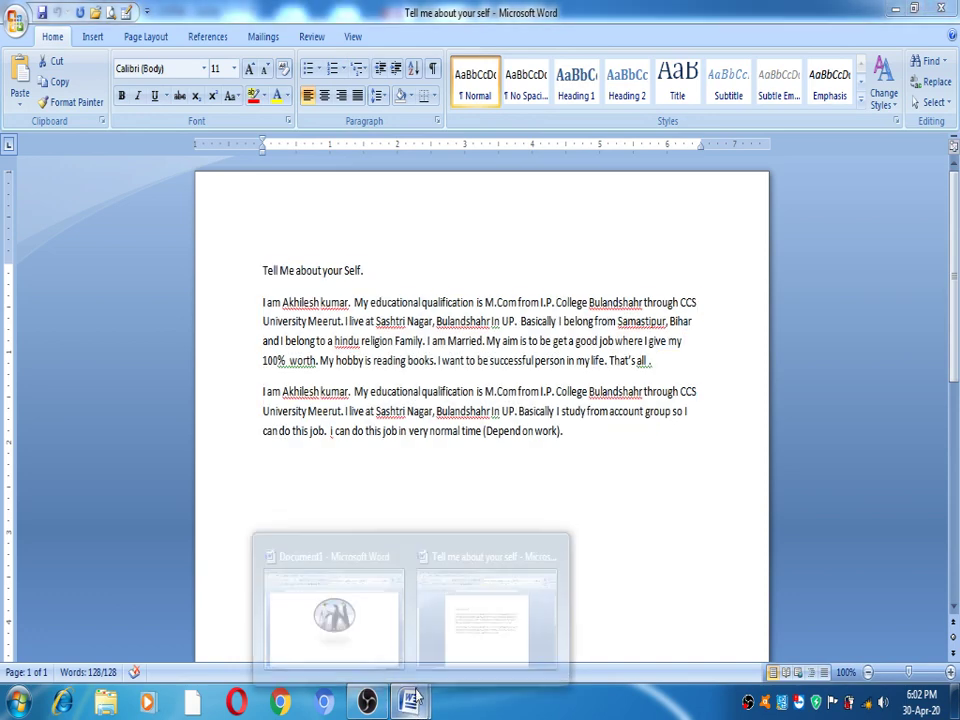
pyautogui.click(362, 609)
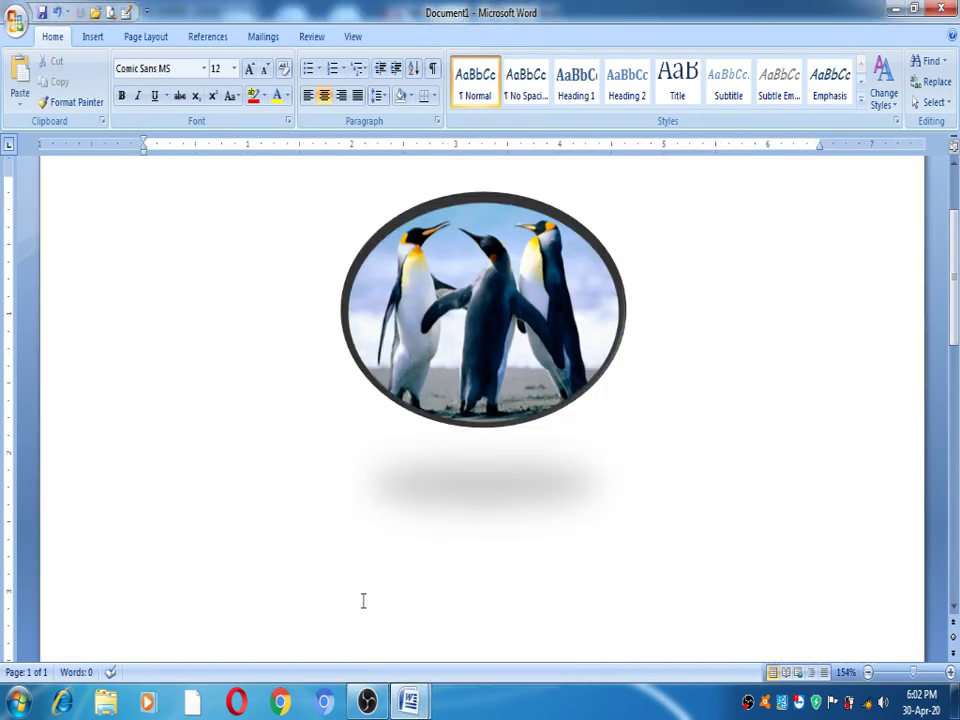
pyautogui.hotkey('ctrl', 'v')
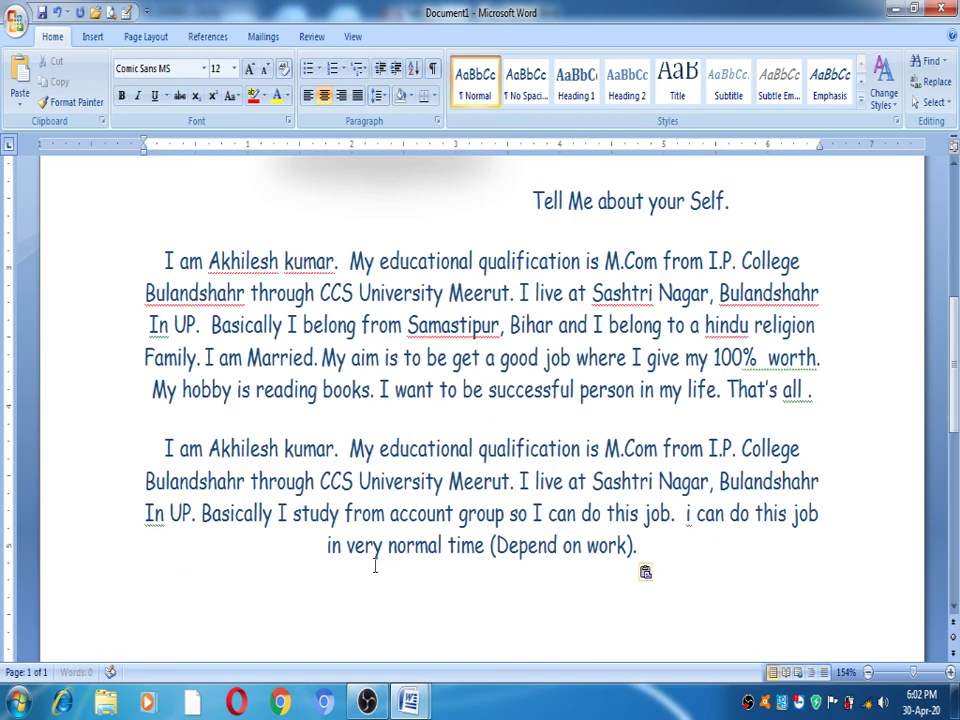
# Step: Select the penguins picture and position it at the top center of the page with square text wrapping
pyautogui.scroll(3, 375, 567)
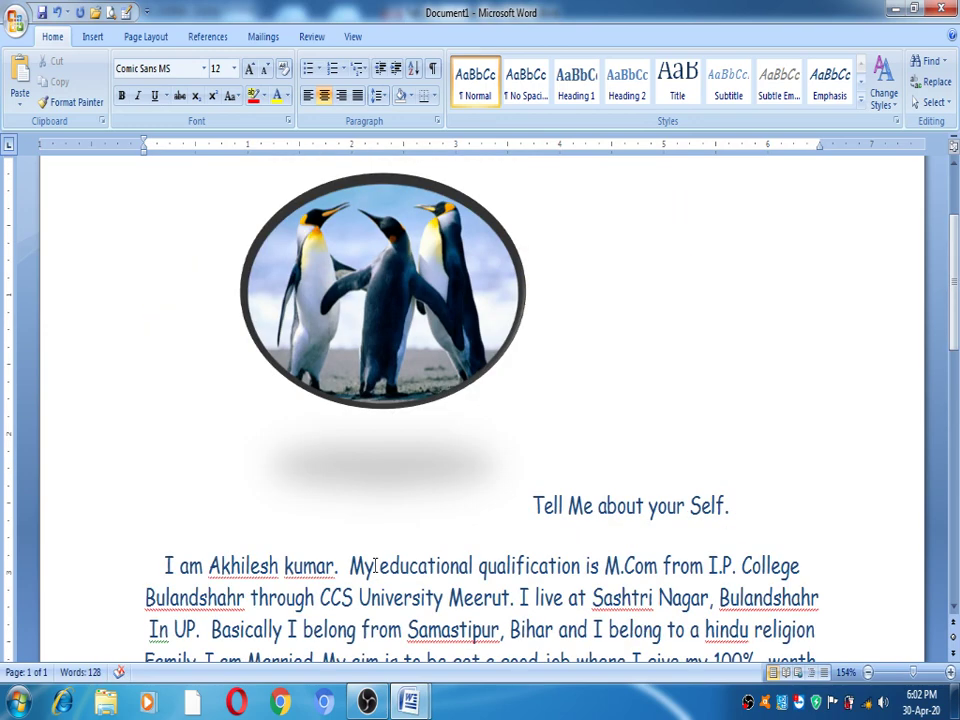
pyautogui.click(519, 553)
pyautogui.click(470, 333)
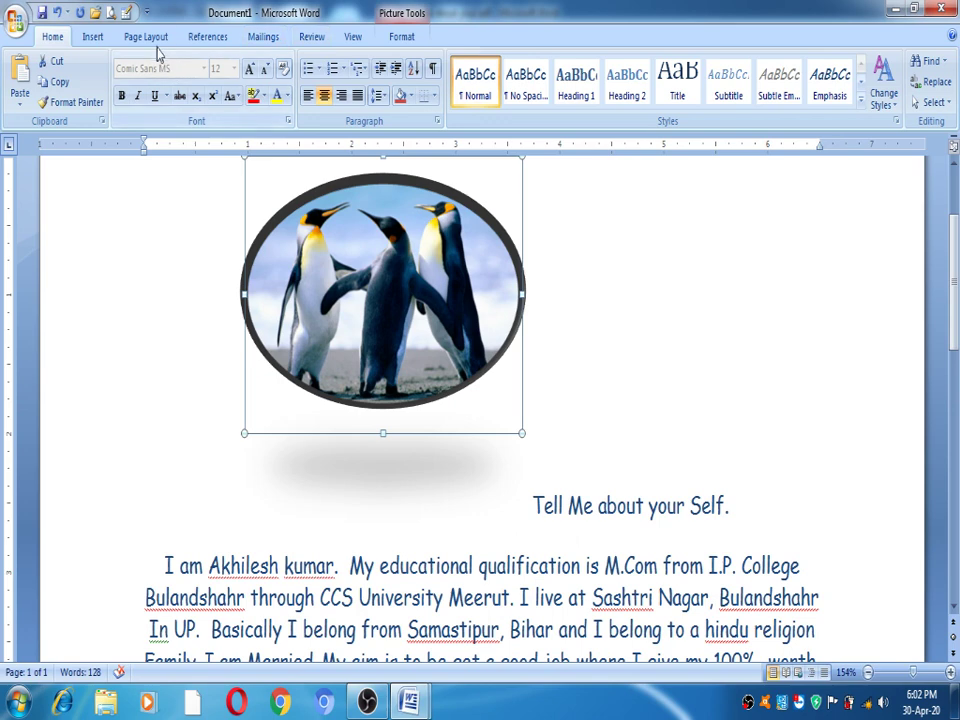
pyautogui.click(398, 37)
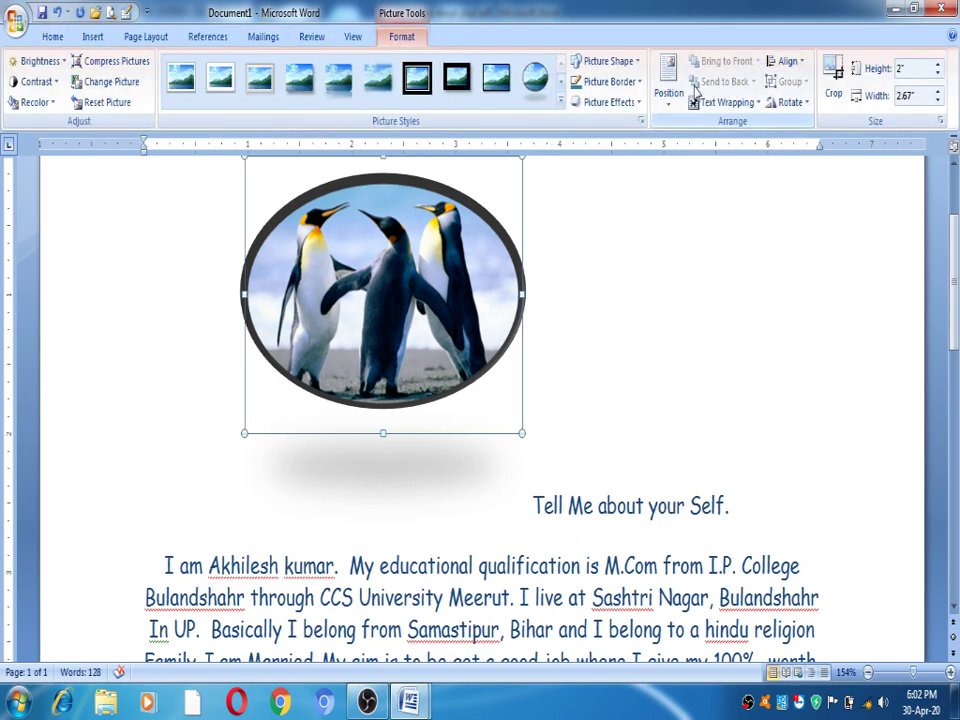
pyautogui.click(668, 82)
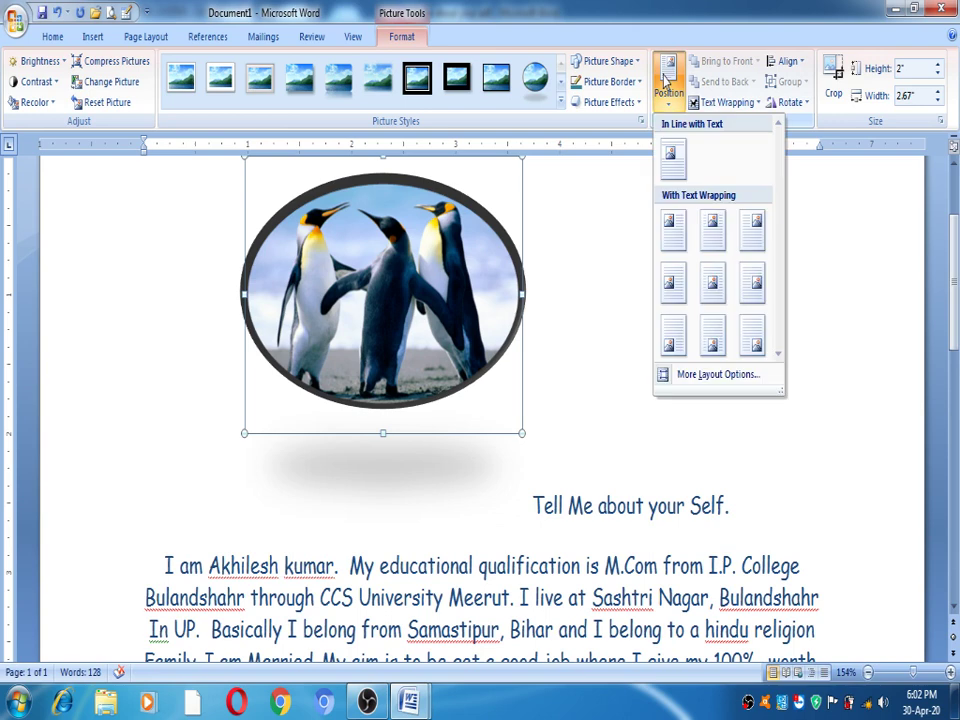
pyautogui.click(716, 233)
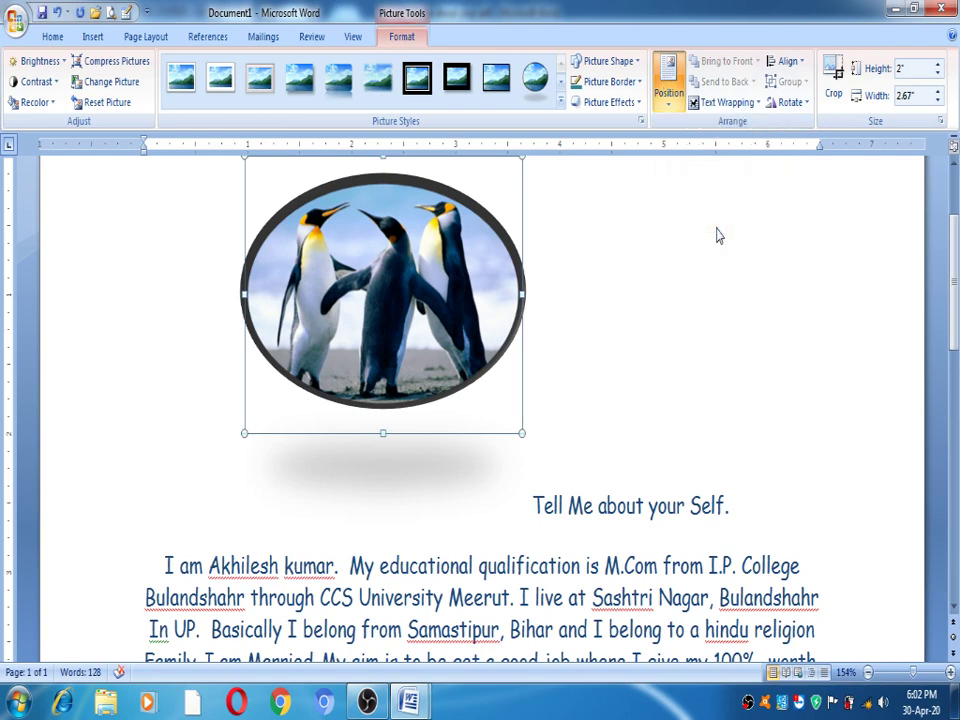
# Step: Try the top-left and top-right text-wrapped positions for the penguins picture
pyautogui.click(668, 82)
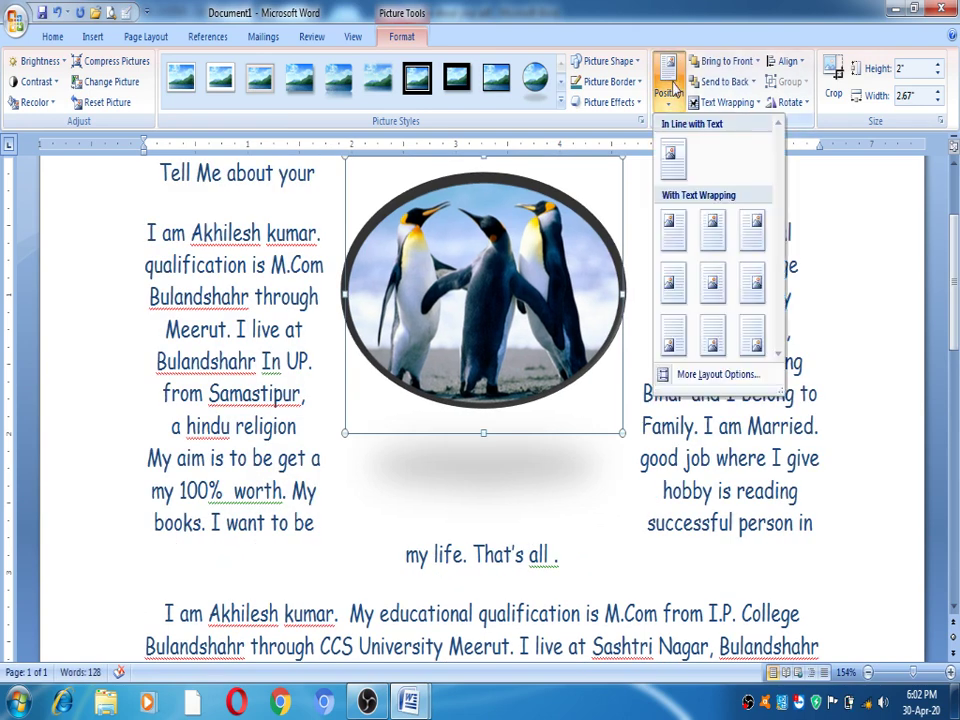
pyautogui.click(672, 229)
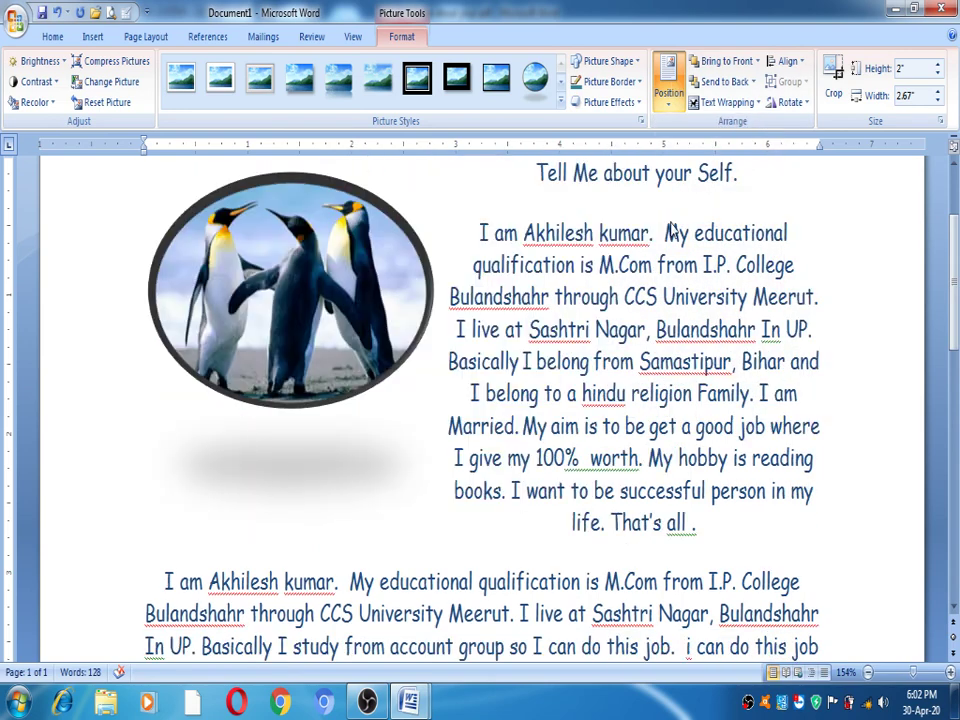
pyautogui.click(669, 78)
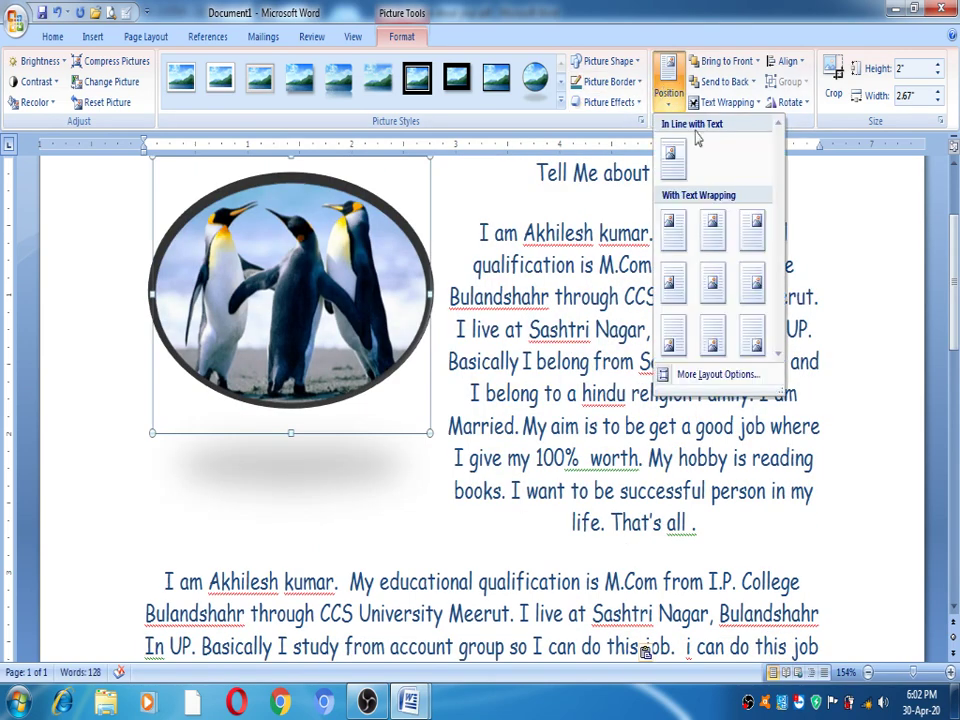
pyautogui.click(756, 258)
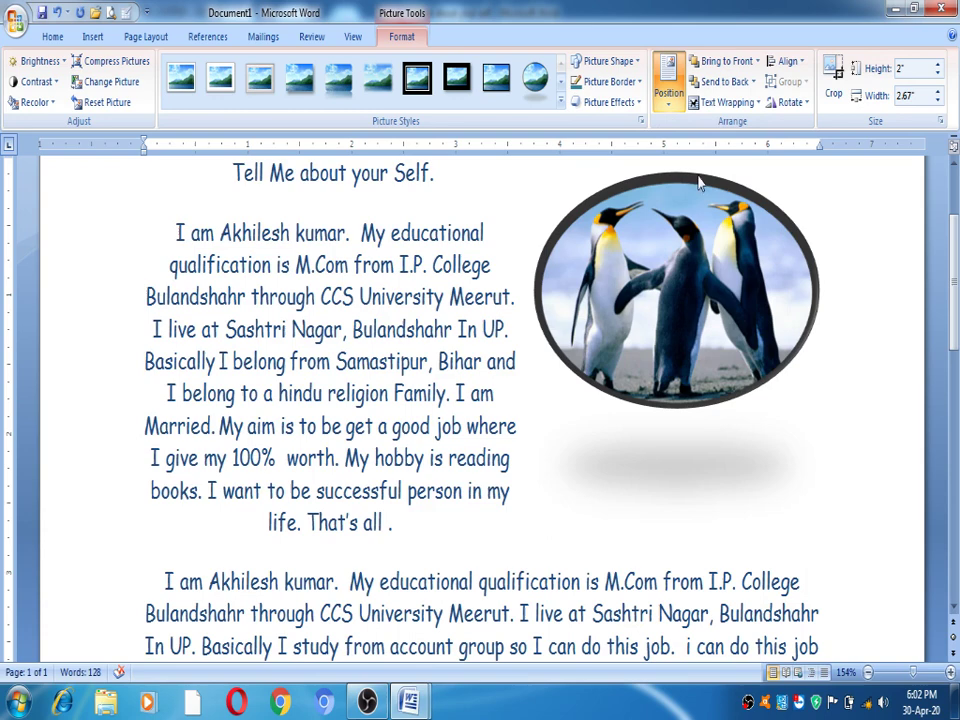
# Step: Try the middle-left, middle-center and middle-right text-wrapped positions for the penguins picture
pyautogui.click(668, 90)
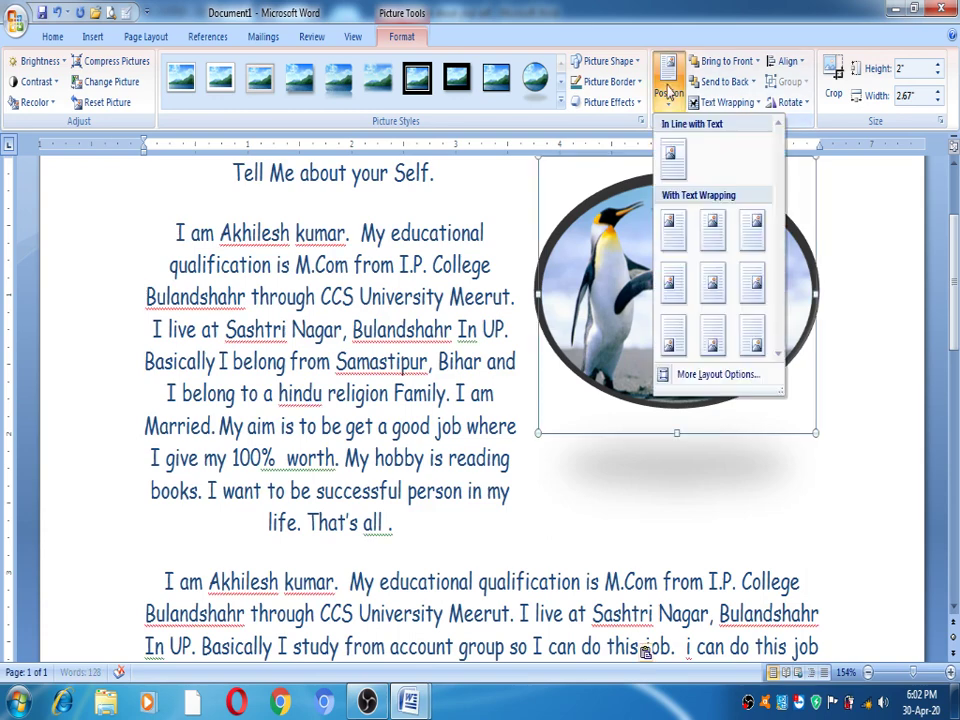
pyautogui.click(679, 303)
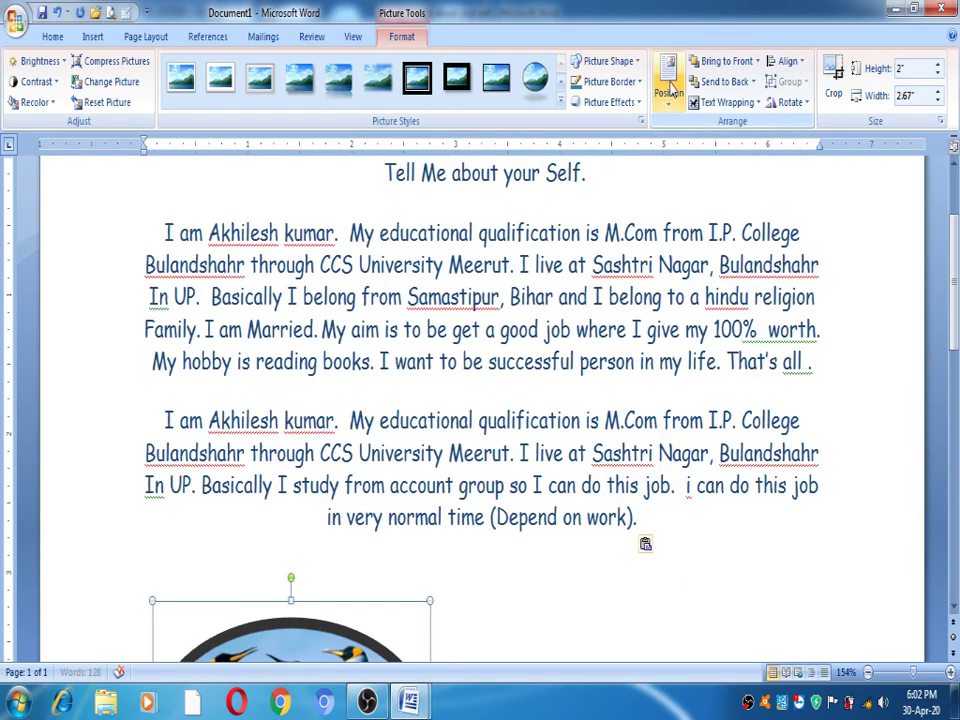
pyautogui.click(670, 90)
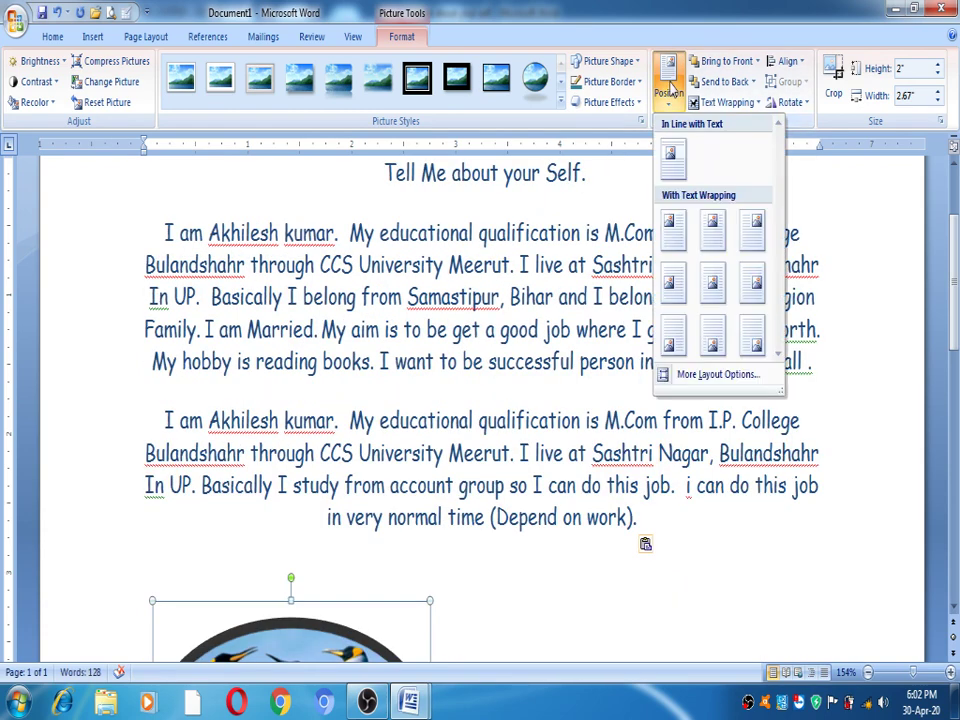
pyautogui.click(712, 288)
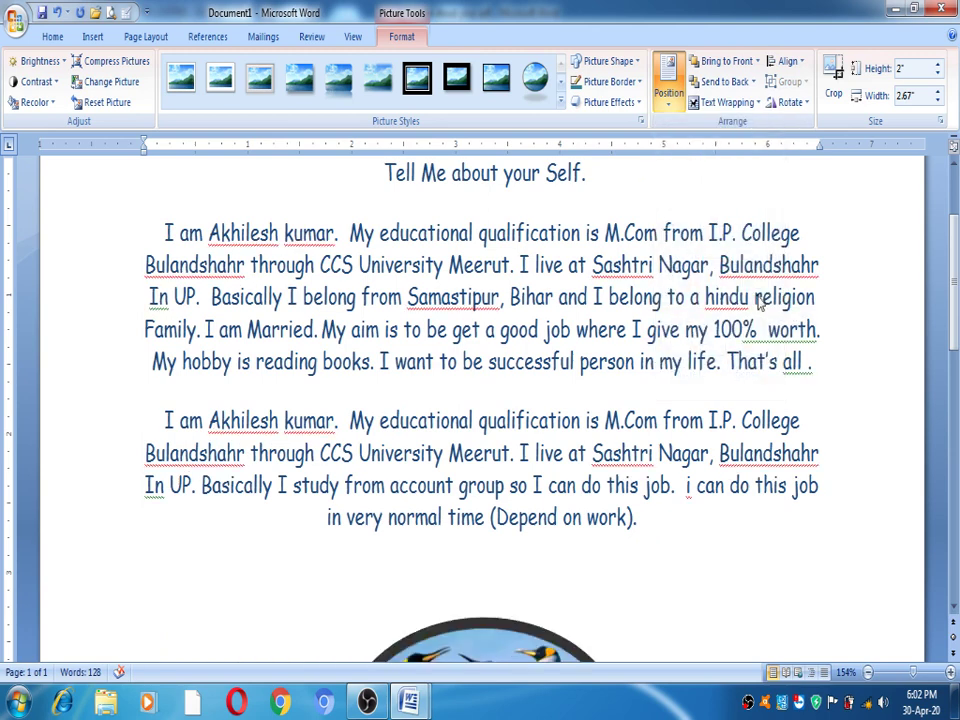
pyautogui.click(672, 88)
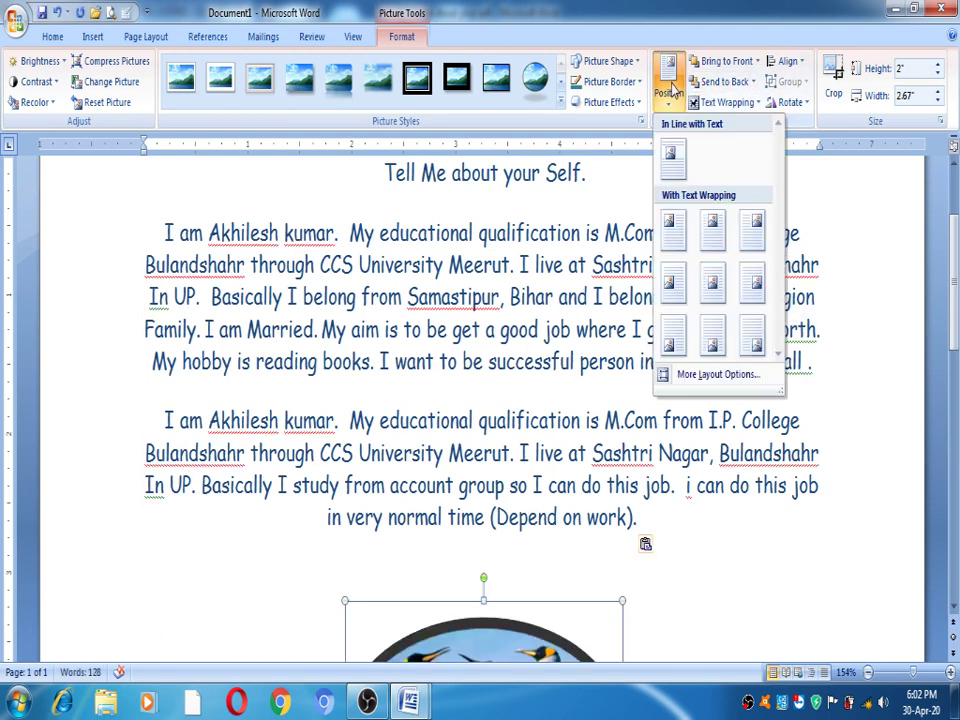
pyautogui.click(753, 309)
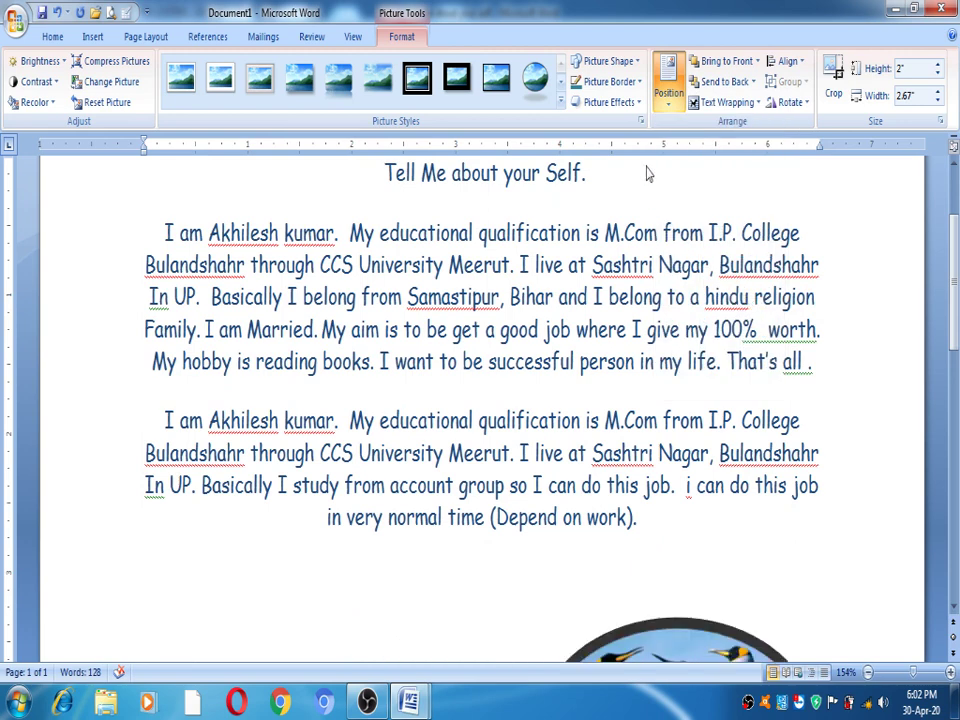
# Step: Try the bottom-right, bottom-center and bottom-left text-wrapped positions for the penguins picture
pyautogui.click(673, 90)
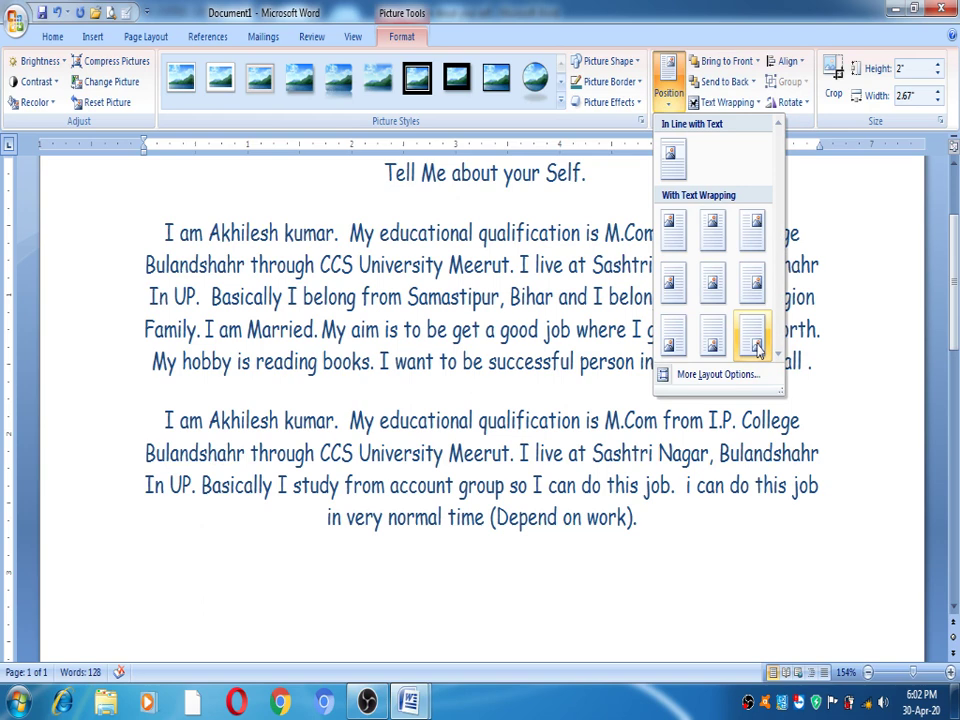
pyautogui.click(757, 346)
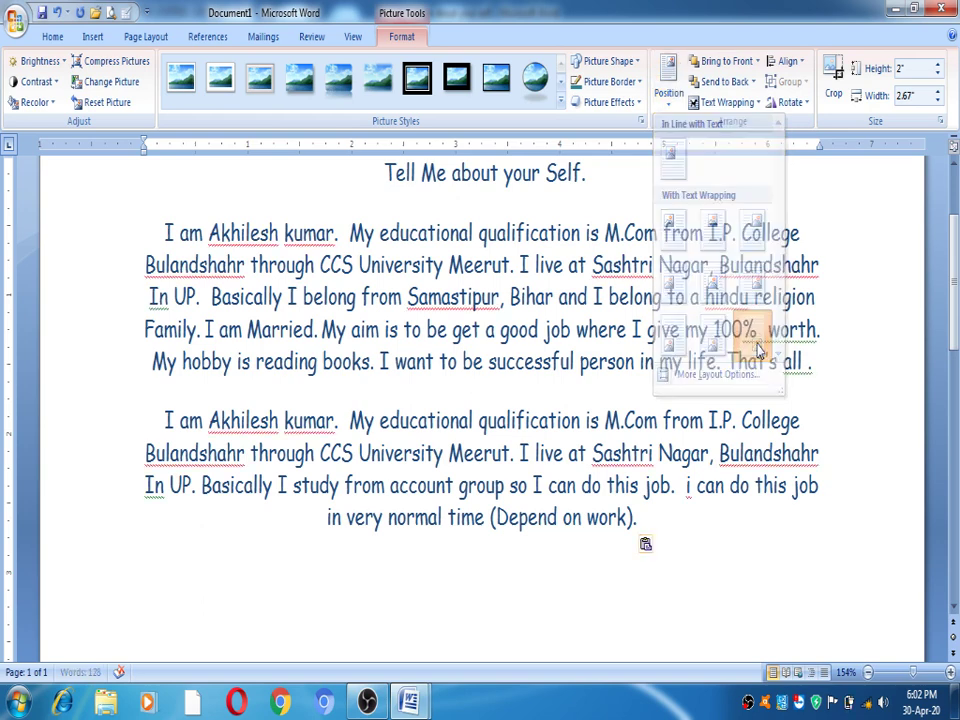
pyautogui.click(668, 85)
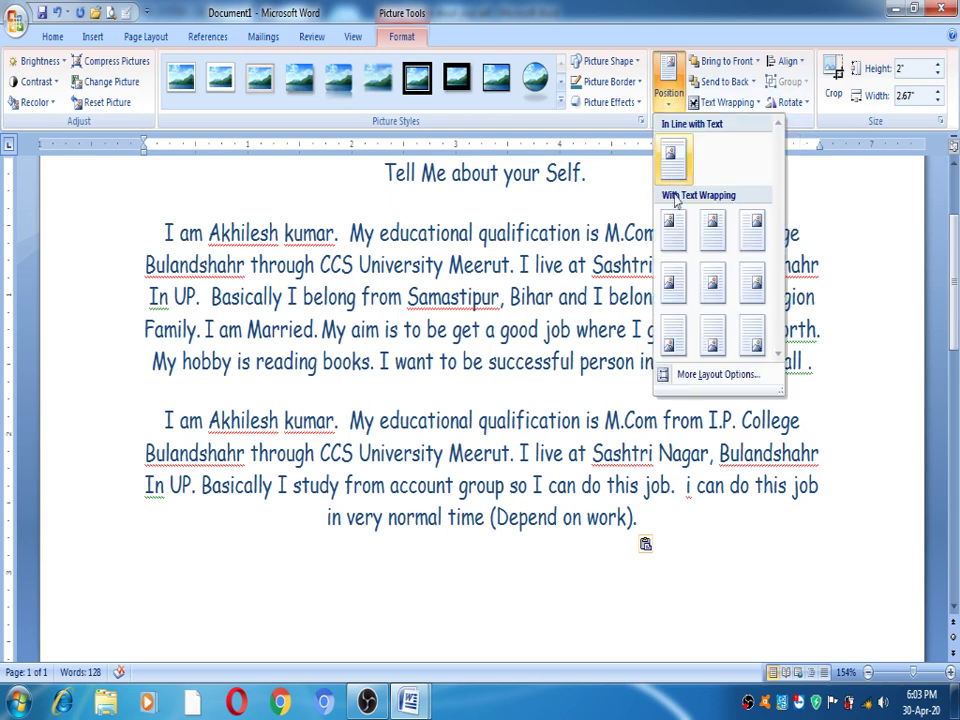
pyautogui.click(712, 335)
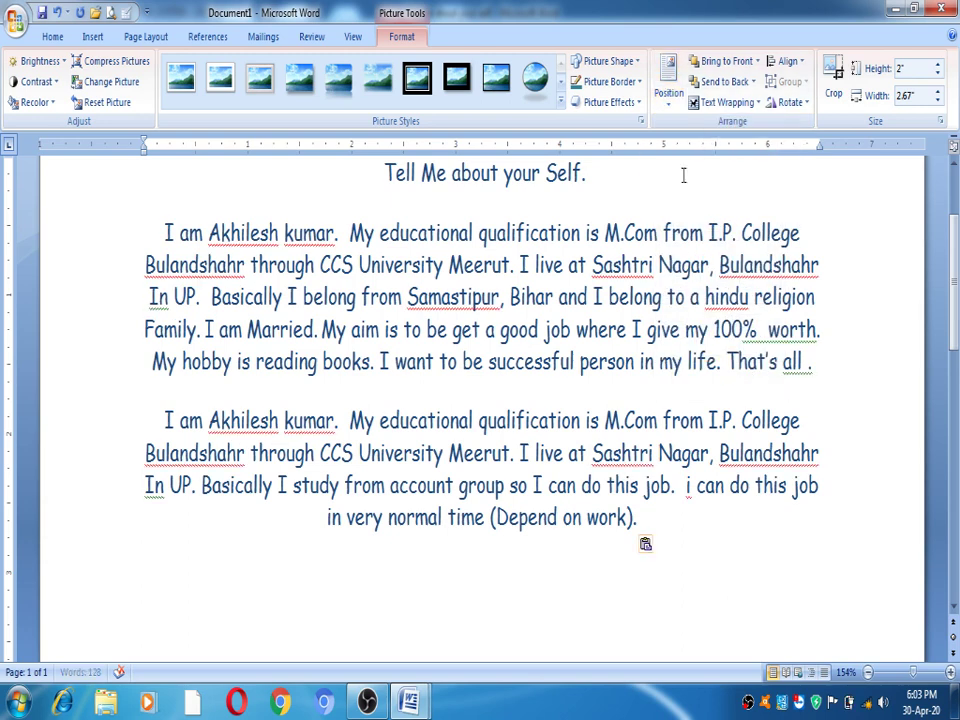
pyautogui.click(670, 106)
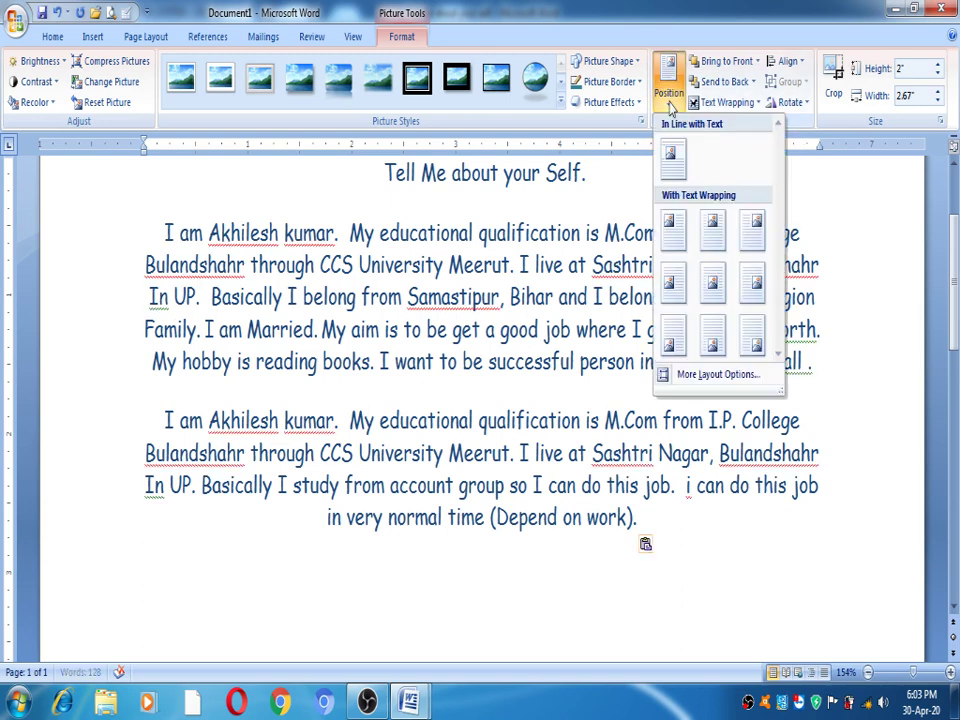
pyautogui.click(670, 345)
# Step: Open the advanced layout options for the picture and examine the choices for horizontal alignment and its reference
pyautogui.click(668, 85)
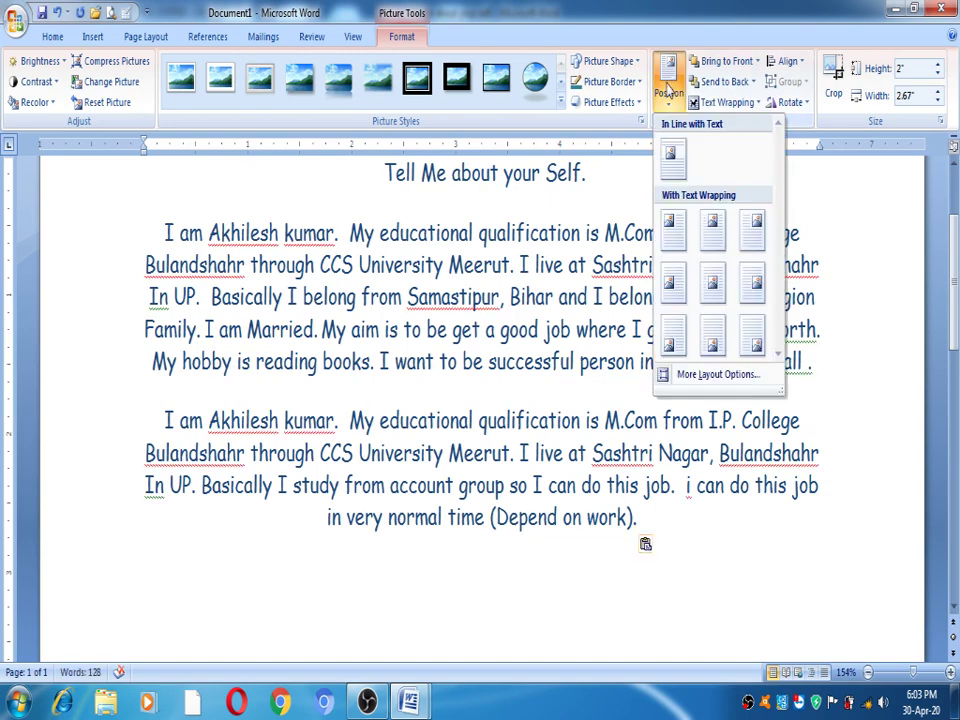
pyautogui.click(695, 375)
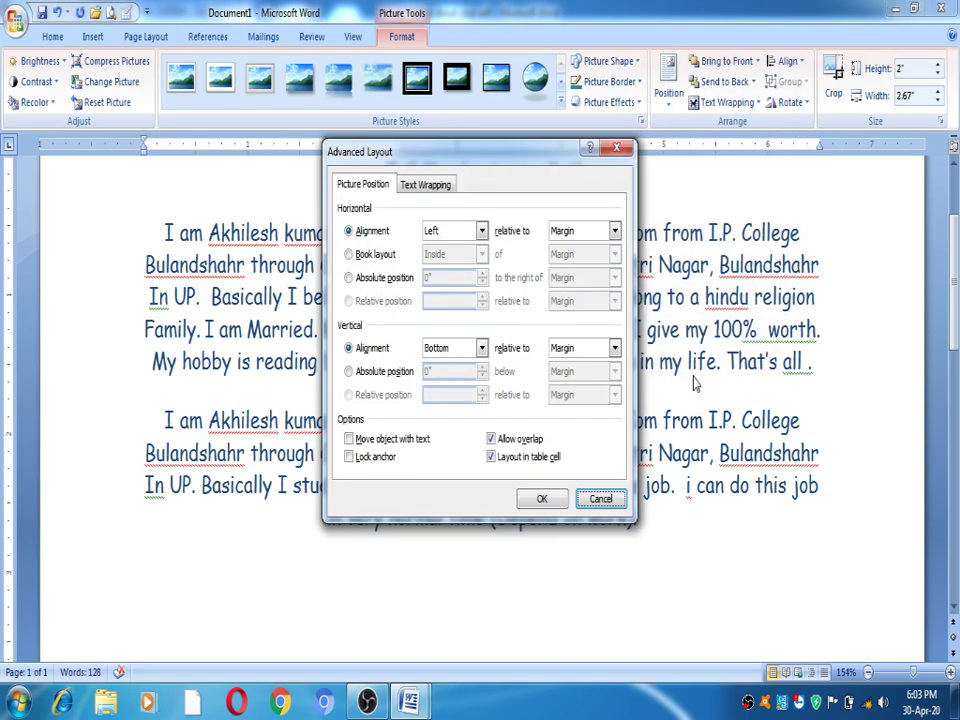
pyautogui.click(481, 232)
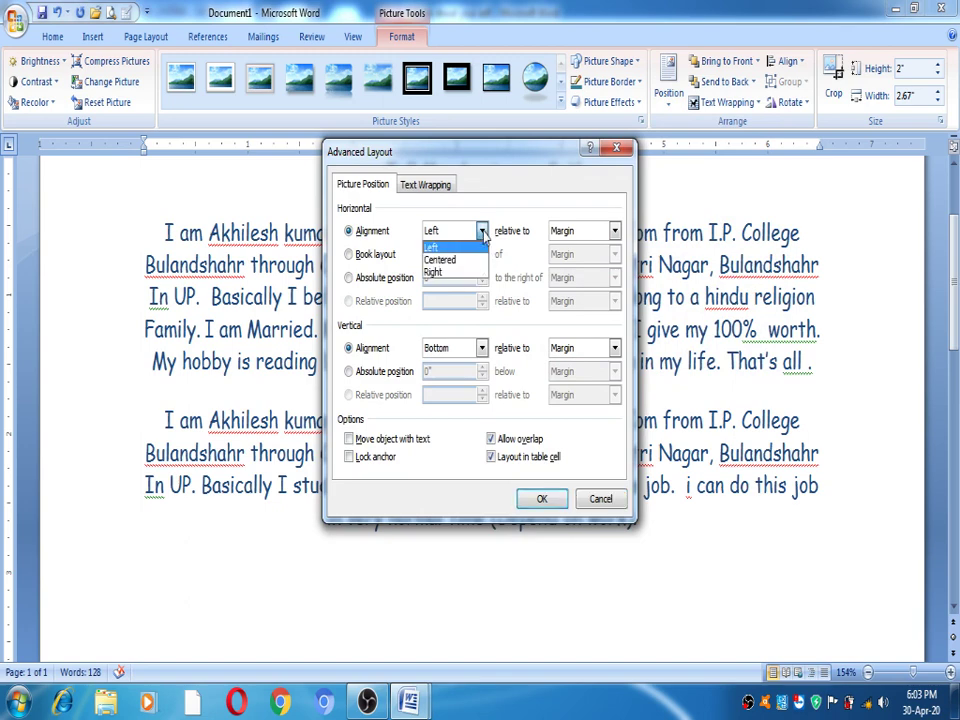
pyautogui.click(481, 232)
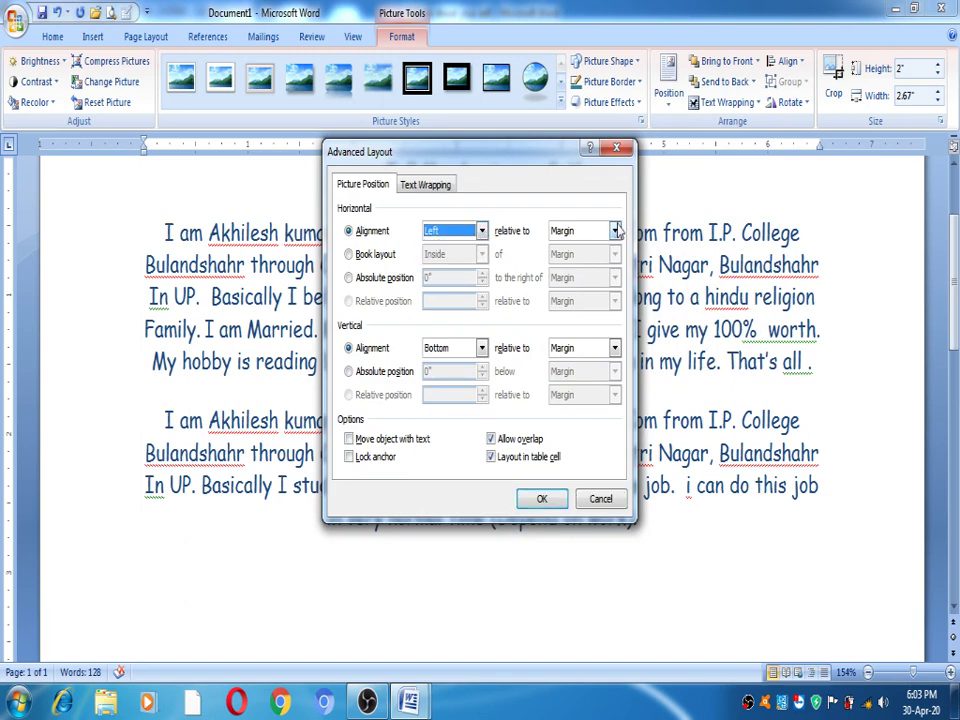
pyautogui.click(615, 230)
pyautogui.click(615, 230)
pyautogui.click(615, 230)
pyautogui.click(615, 230)
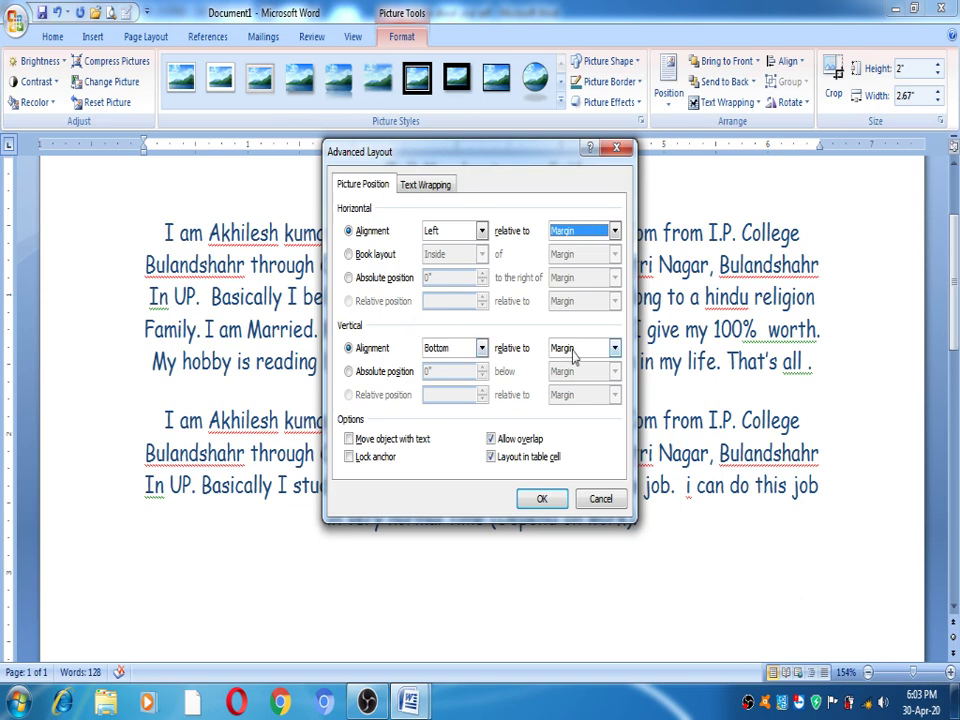
# Step: Try Book layout, set the picture's horizontal absolute position to 0.3" to the right of the margin, and apply the layout
pyautogui.click(378, 254)
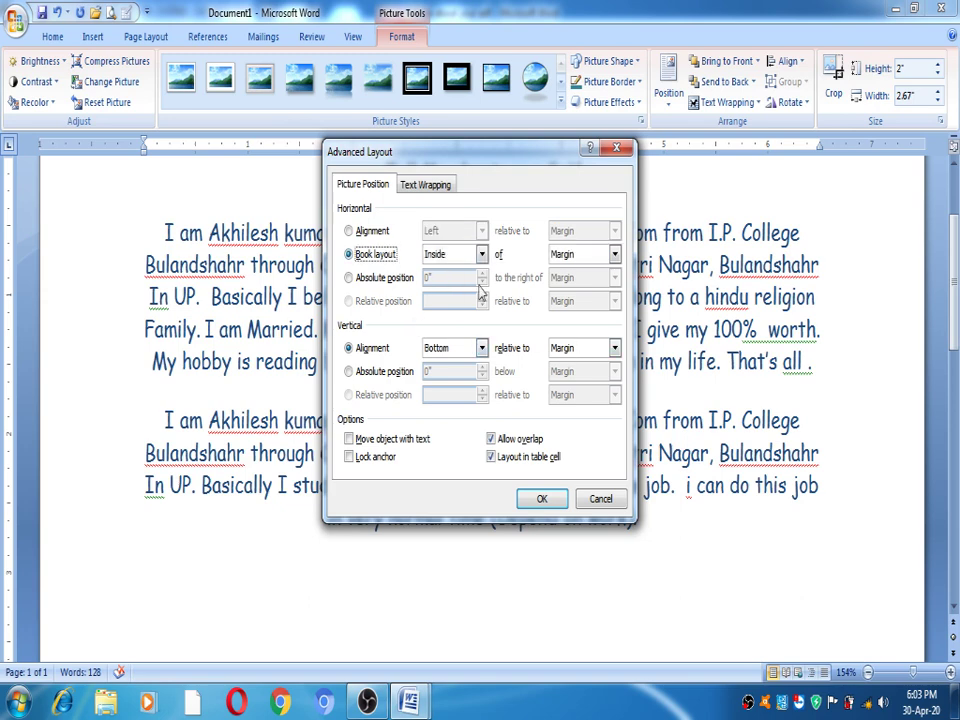
pyautogui.click(372, 277)
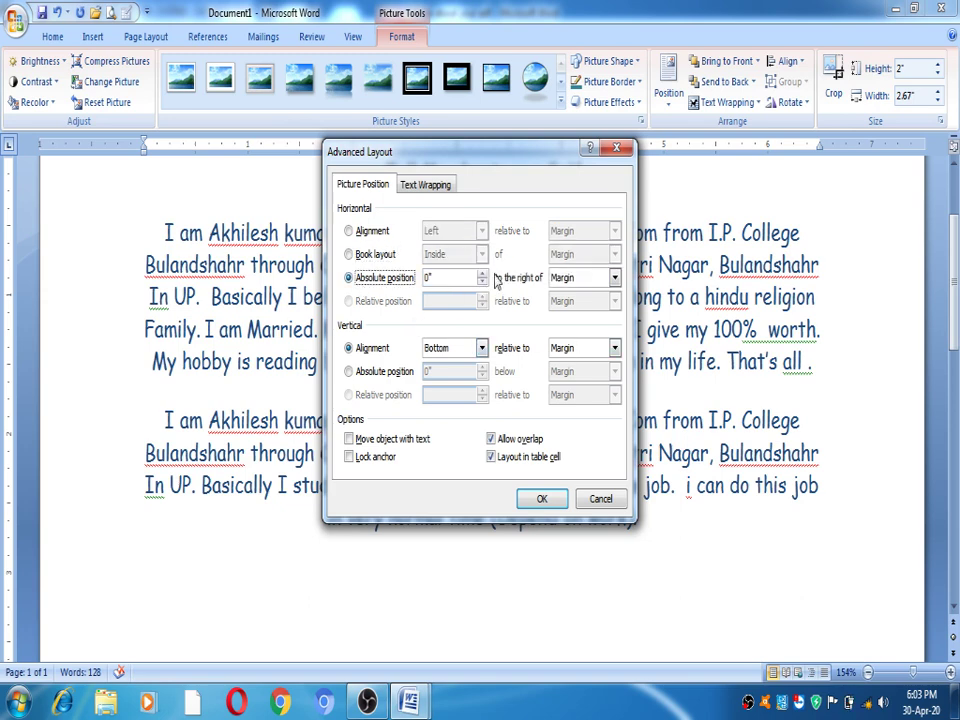
pyautogui.tripleClick(483, 275)
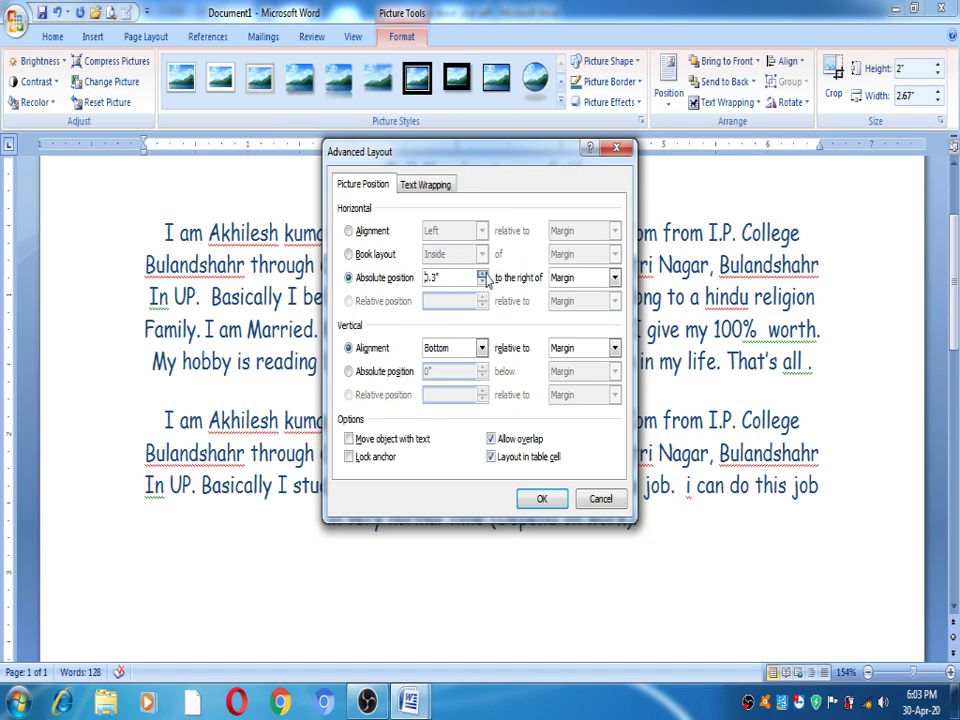
pyautogui.click(542, 498)
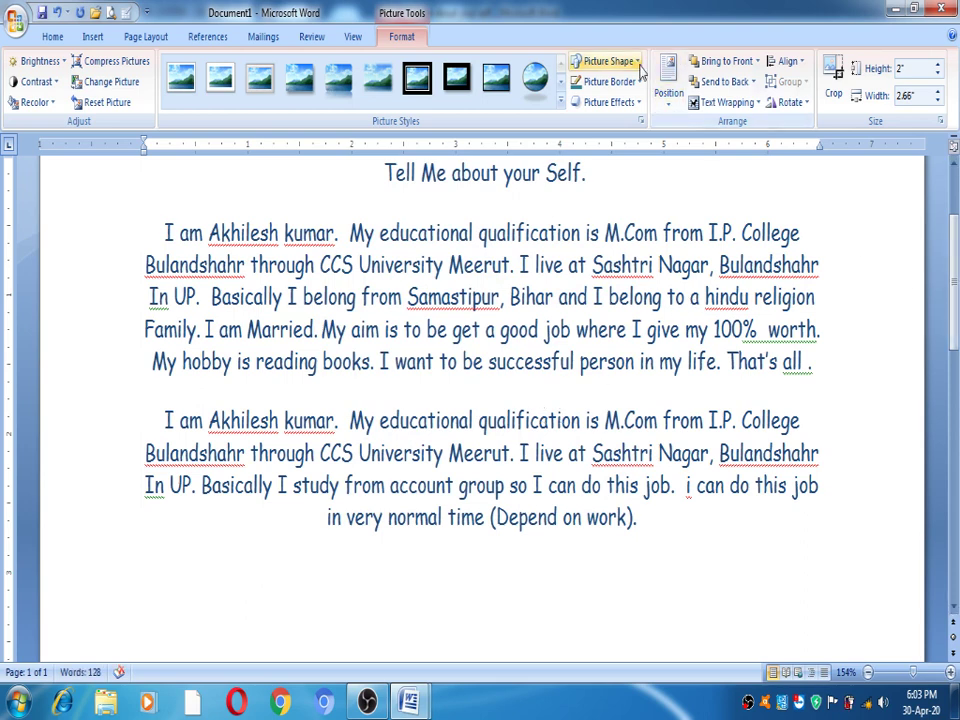
# Step: Return the penguins picture to the top-center position with text wrapping
pyautogui.click(678, 74)
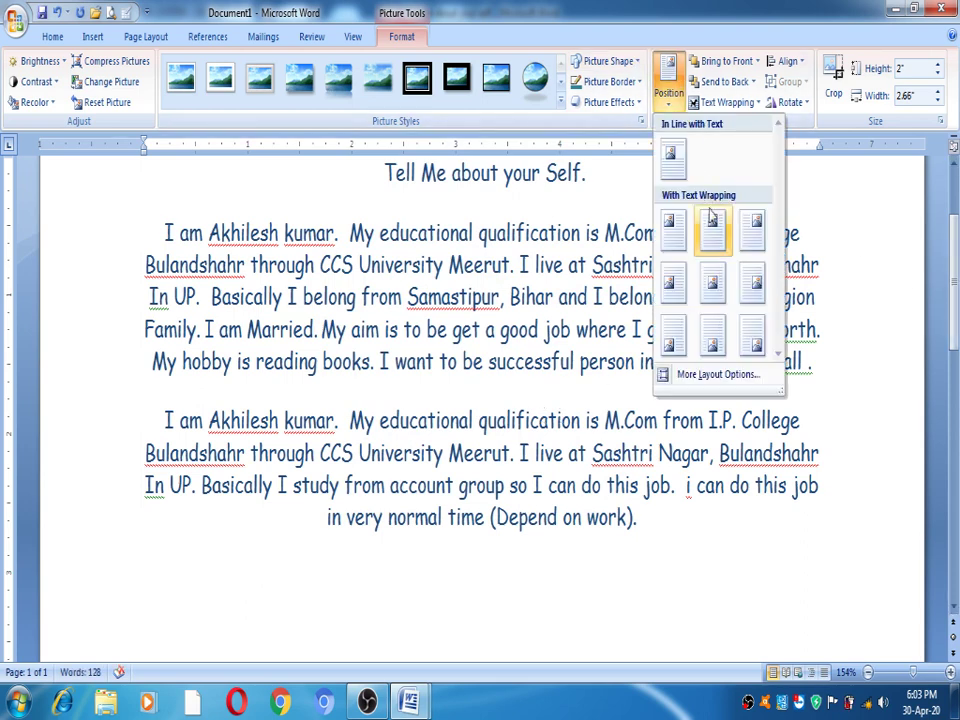
pyautogui.click(713, 240)
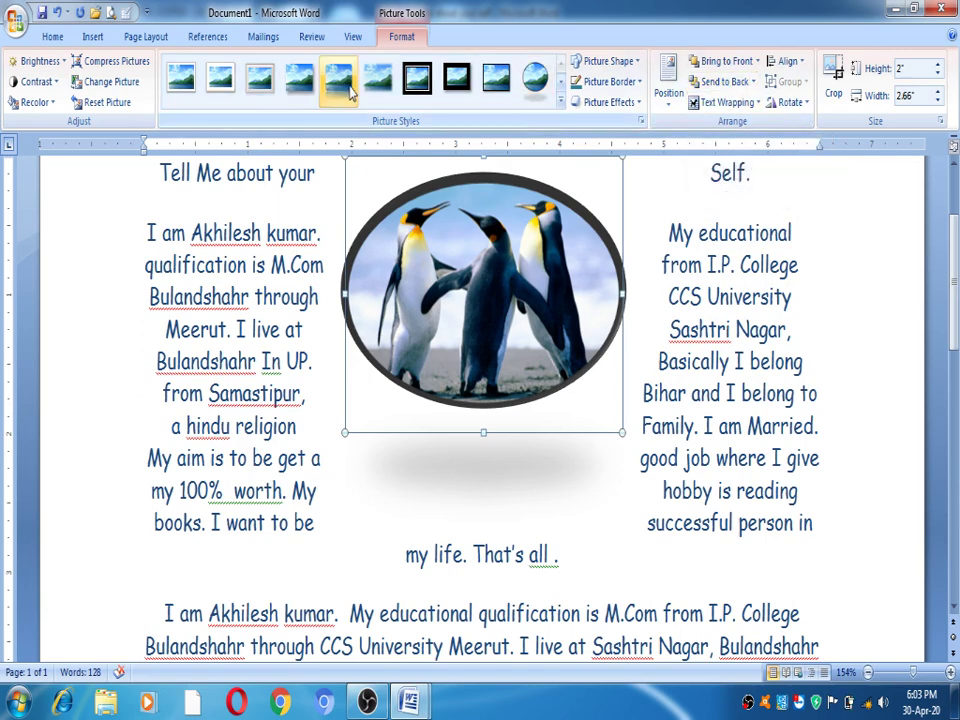
# Step: Insert the Desert sample picture inside the word "qualification" in the first paragraph
pyautogui.click(222, 262)
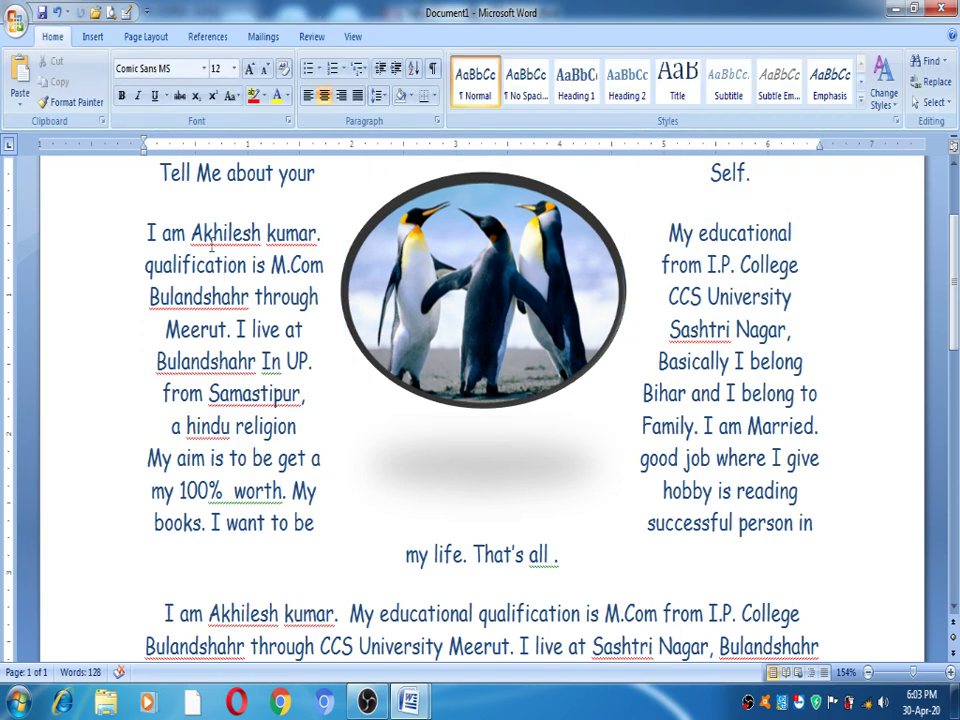
pyautogui.click(92, 36)
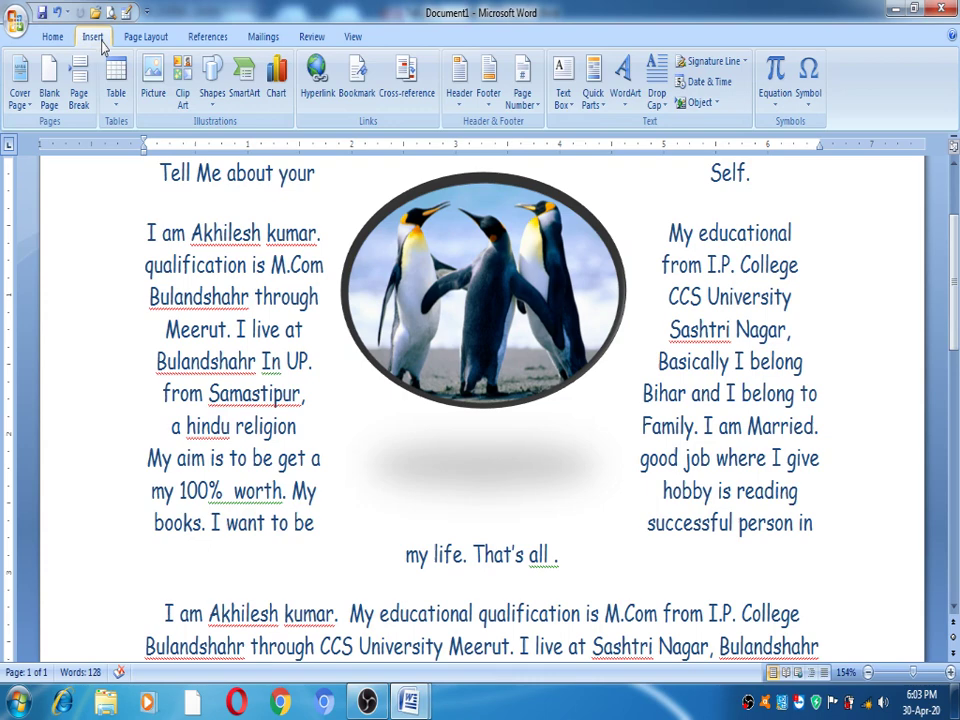
pyautogui.click(158, 85)
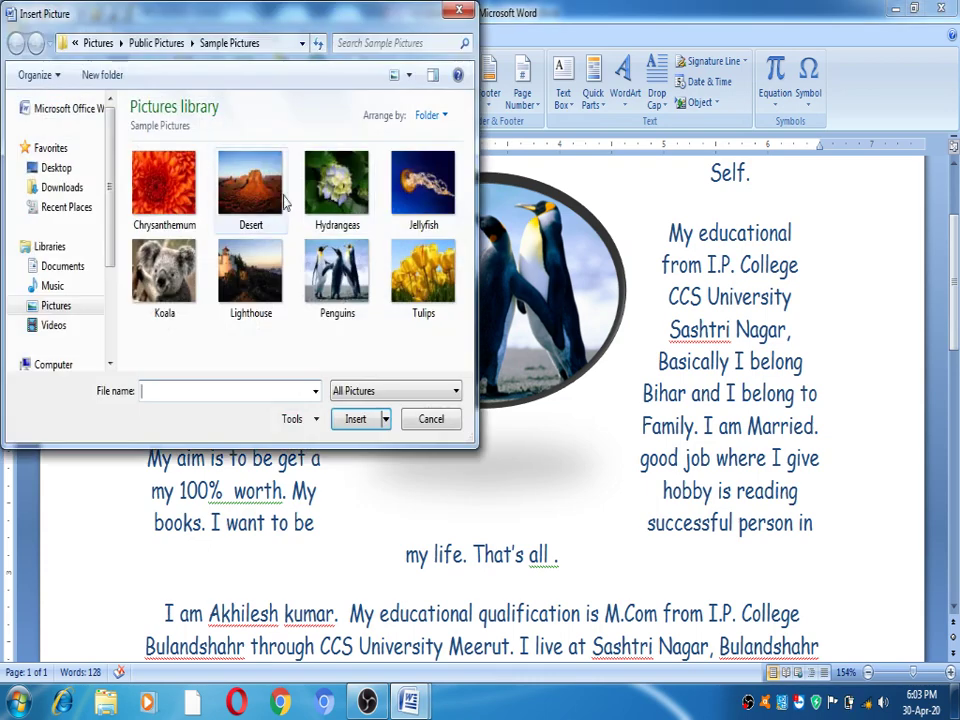
pyautogui.doubleClick(265, 198)
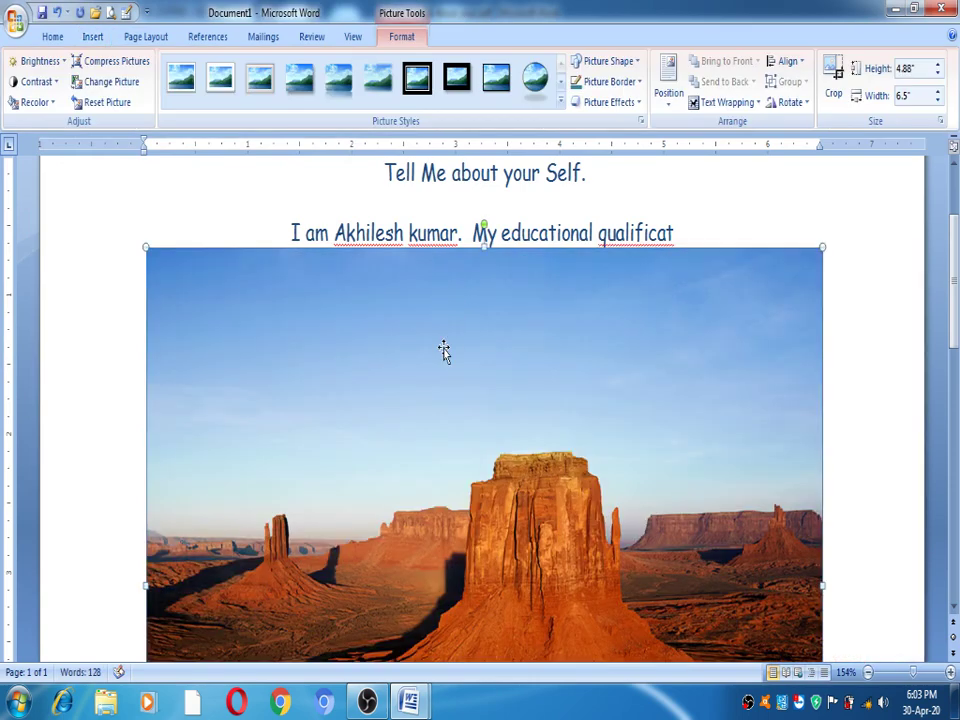
# Step: Resize the Desert picture to a height of 2", keeping its proportions
pyautogui.click(939, 75)
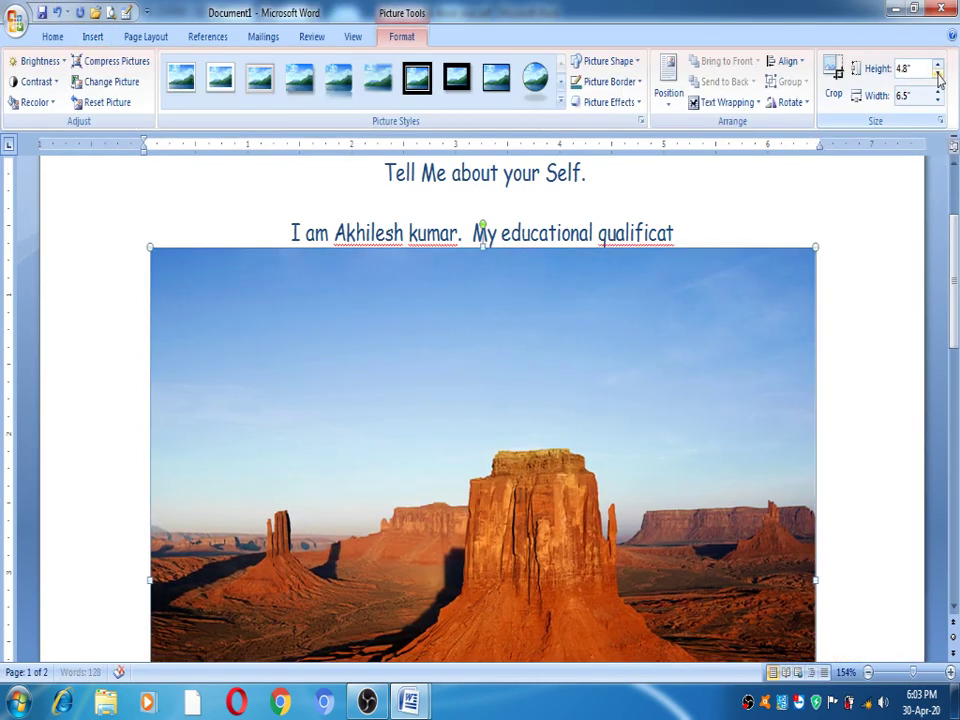
pyautogui.doubleClick(921, 69)
pyautogui.write('4.3')
pyautogui.press('Return')
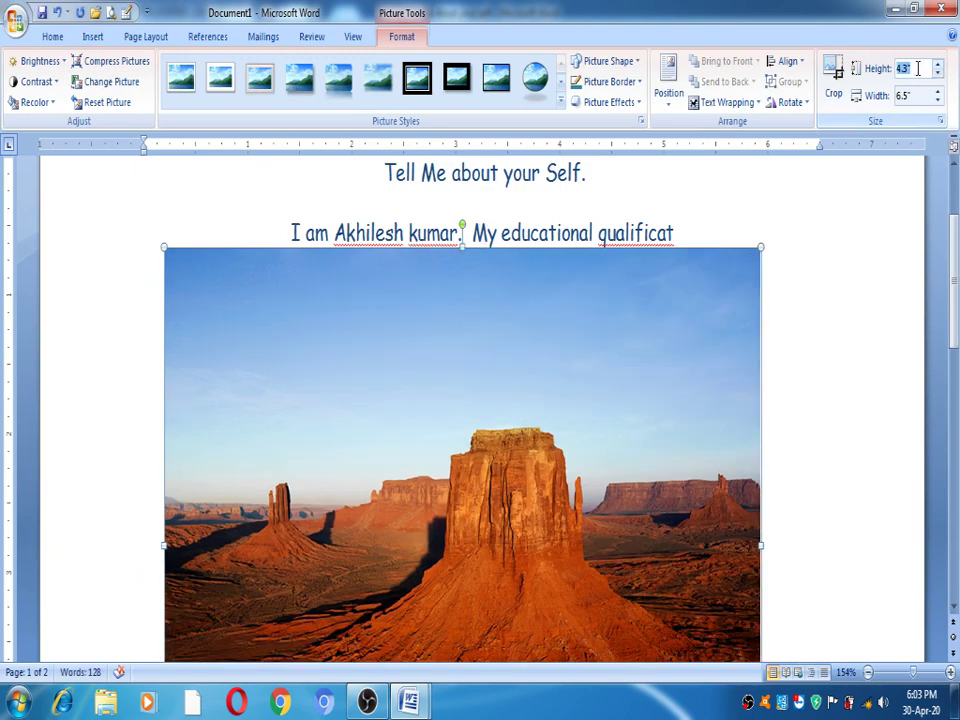
pyautogui.write('2')
pyautogui.press('Return')
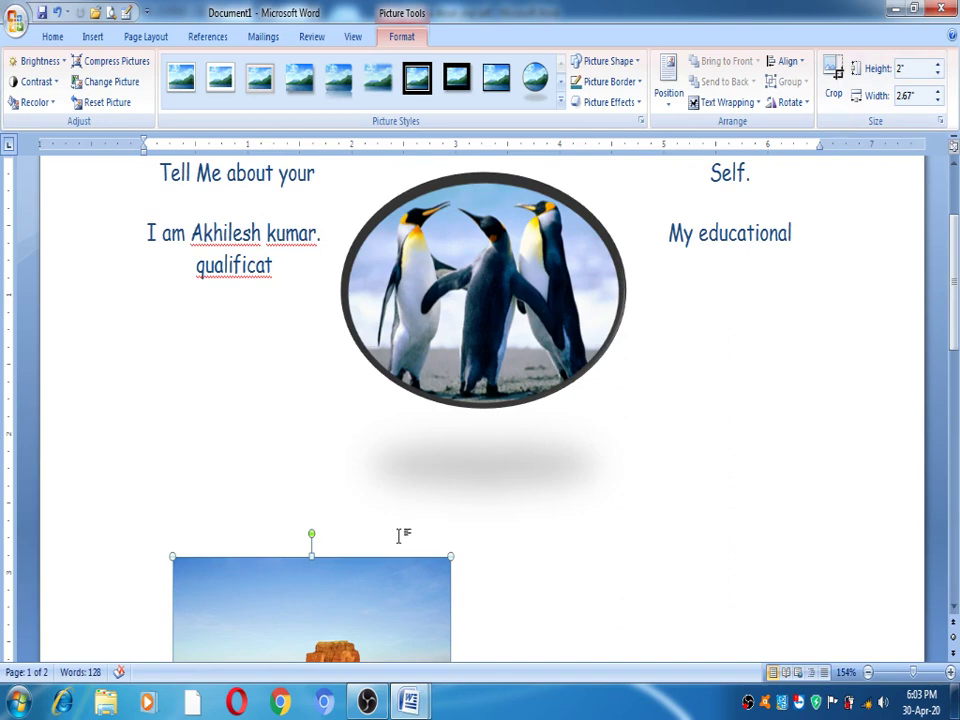
# Step: Position the Desert picture at the top center with text wrapping, and try it behind and in front of the penguins picture
pyautogui.click(668, 82)
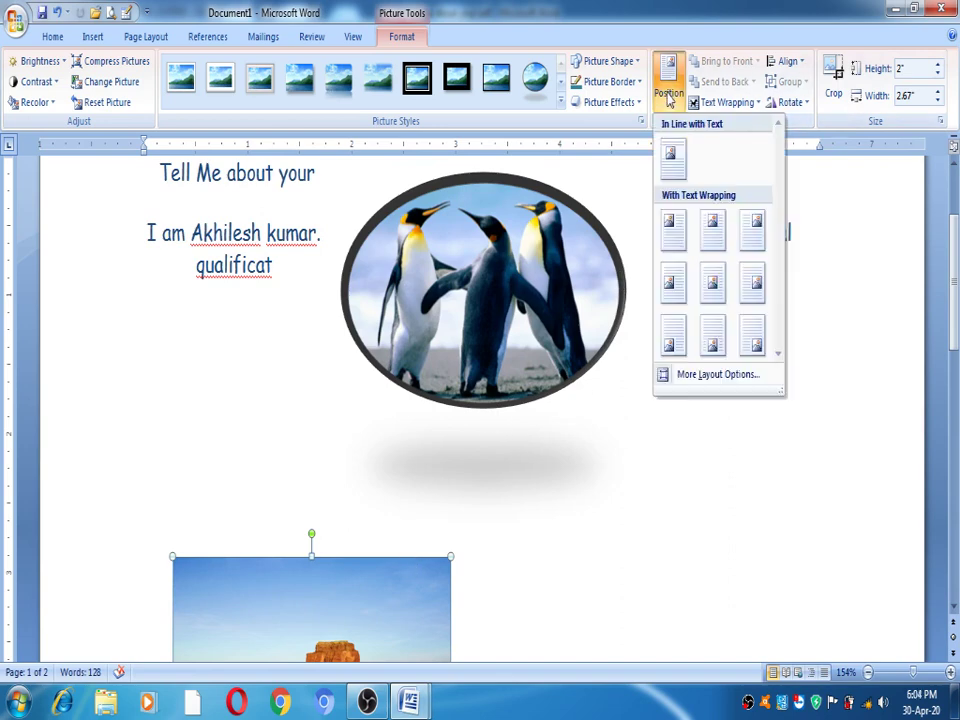
pyautogui.click(698, 244)
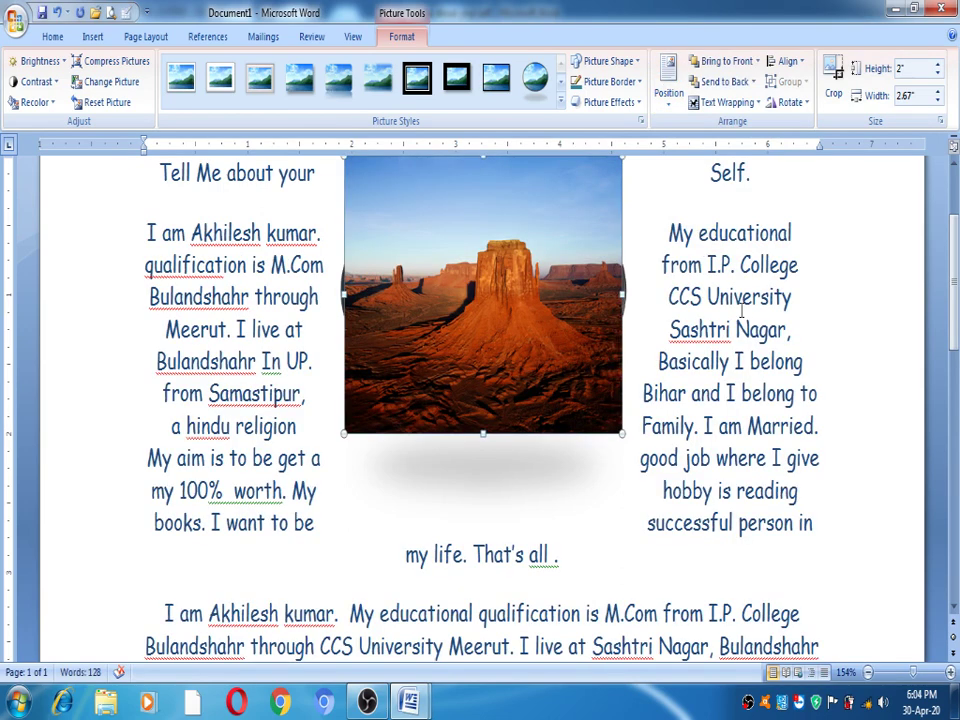
pyautogui.click(737, 85)
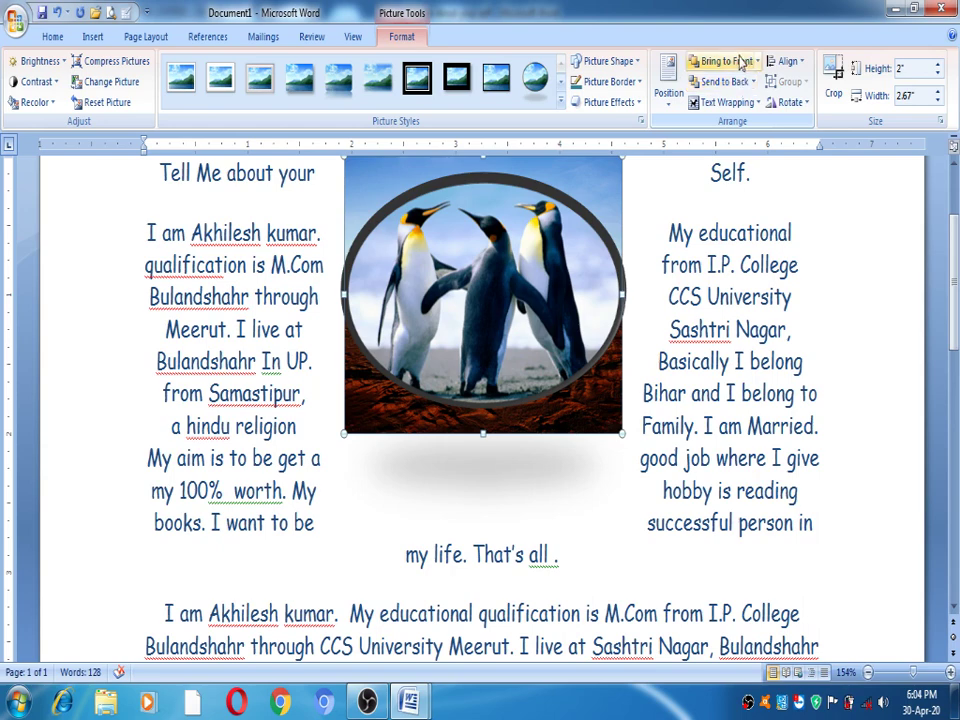
pyautogui.click(737, 63)
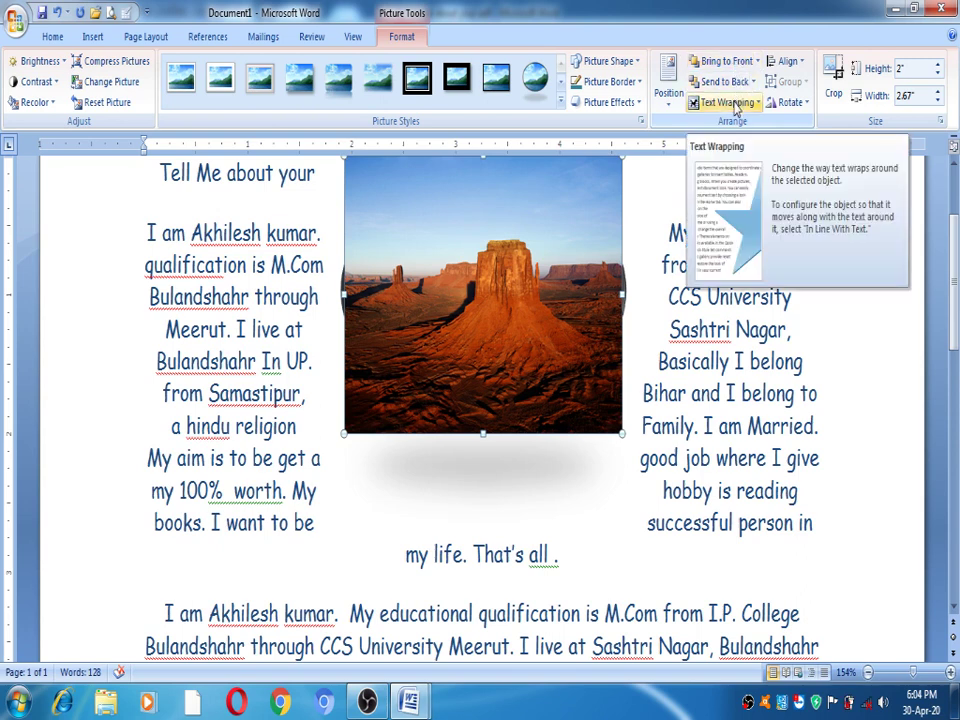
# Step: Try Tight and Behind Text wrapping on the Desert picture, and remove the overlapping penguins picture
pyautogui.click(735, 106)
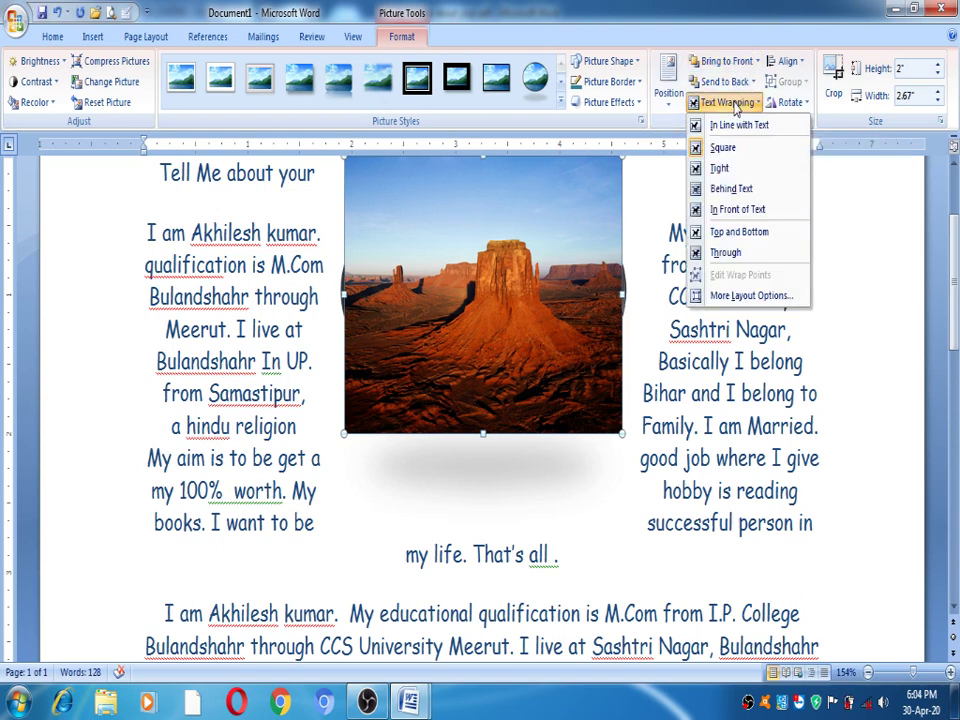
pyautogui.click(719, 170)
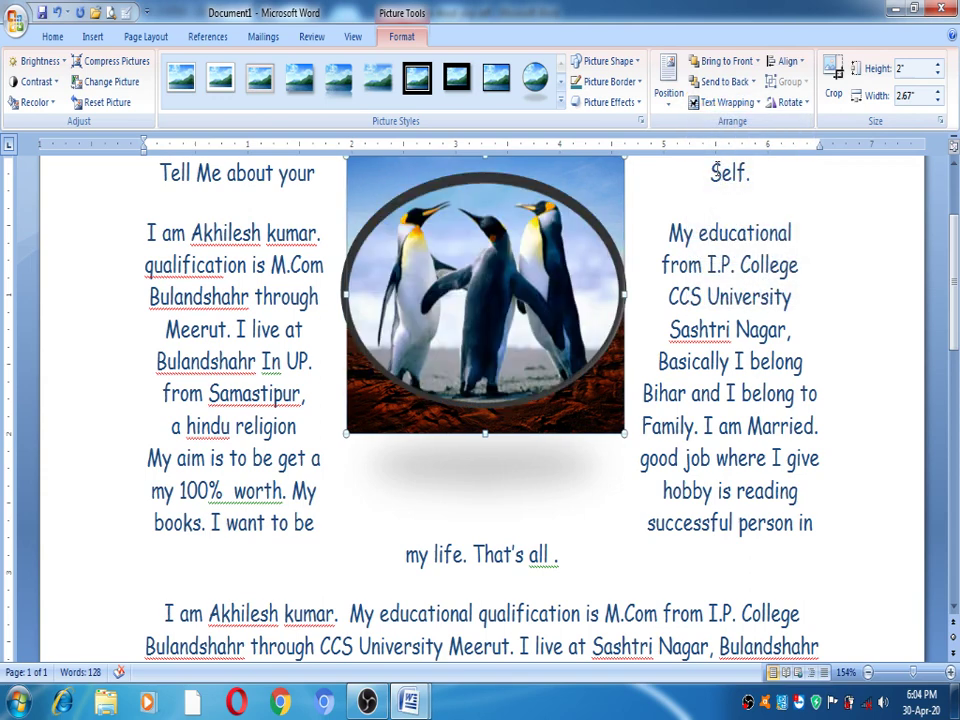
pyautogui.click(715, 102)
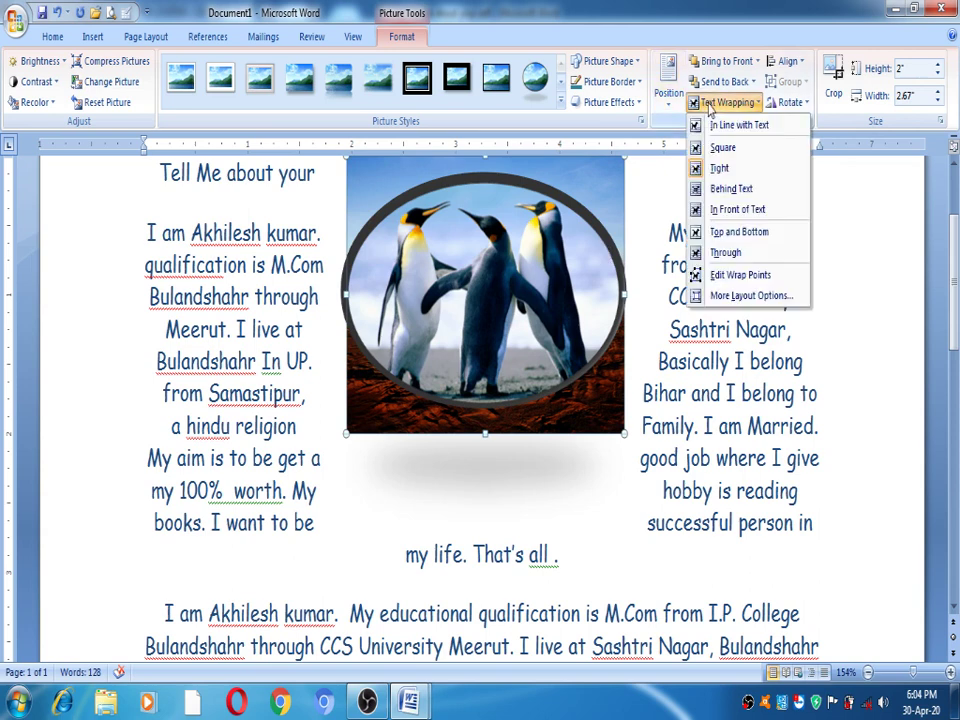
pyautogui.click(722, 190)
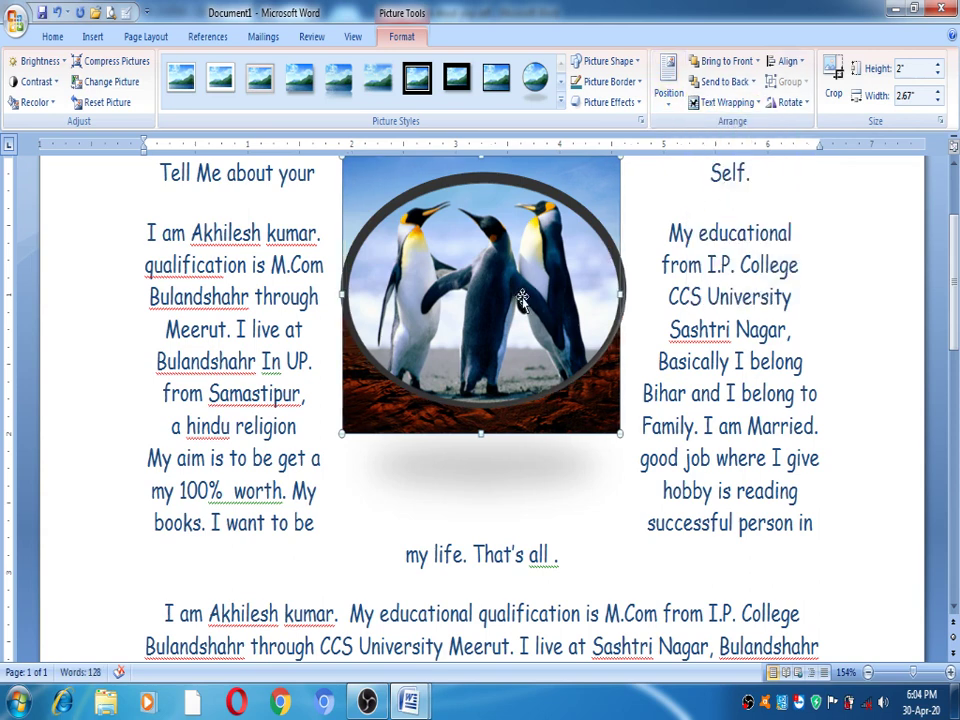
pyautogui.moveTo(522, 298); pyautogui.dragTo(515, 307)
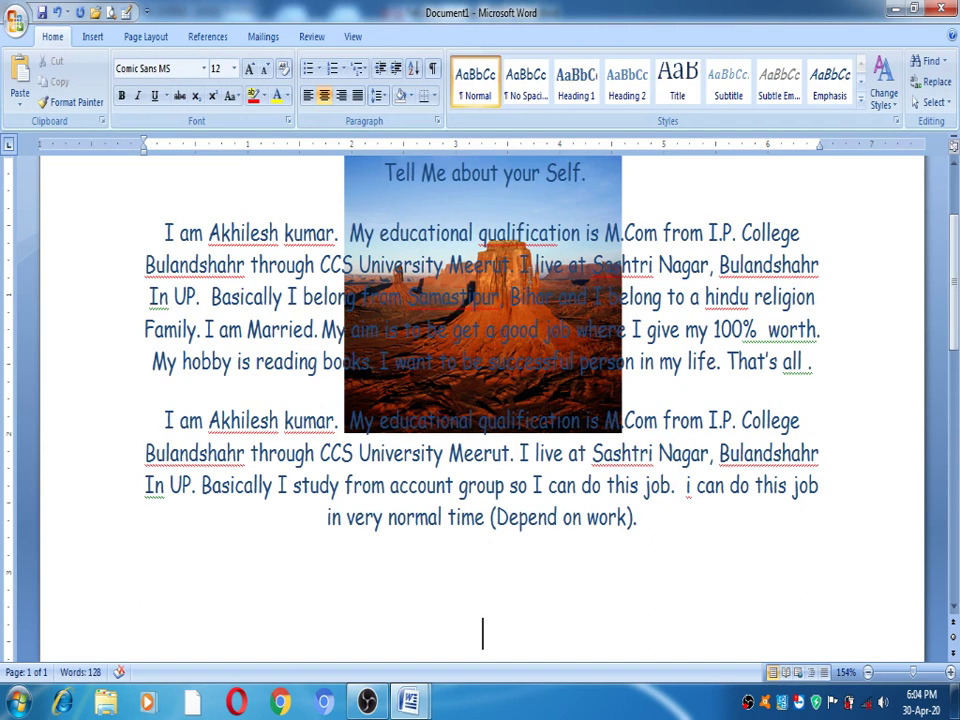
# Step: Try In Front of Text and Top and Bottom wrapping on the Desert picture, ending with Through wrapping
pyautogui.click(613, 185)
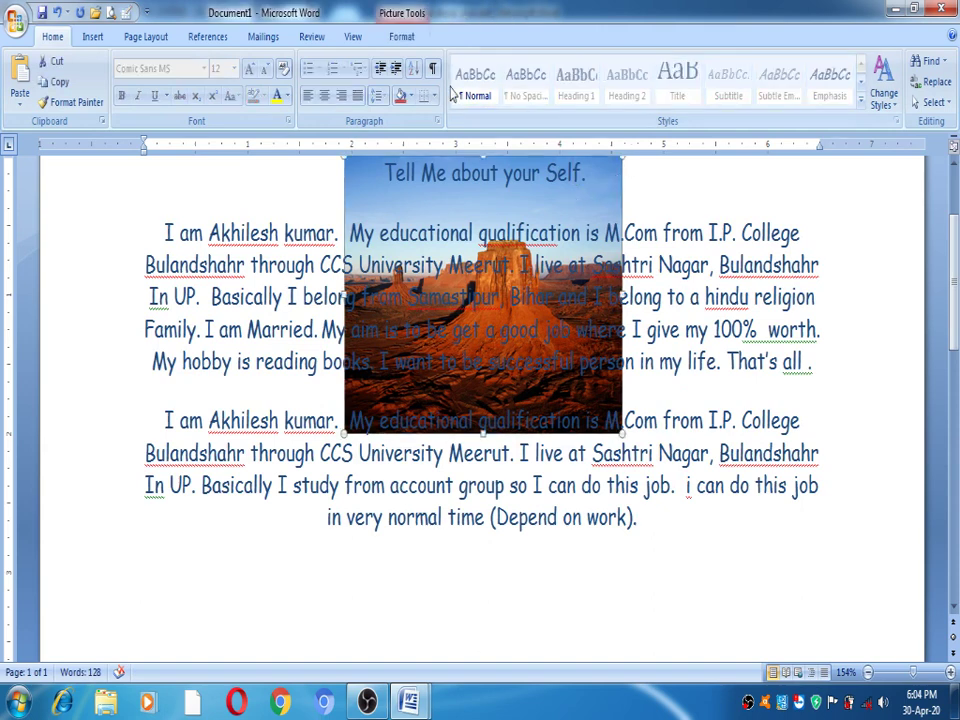
pyautogui.click(403, 37)
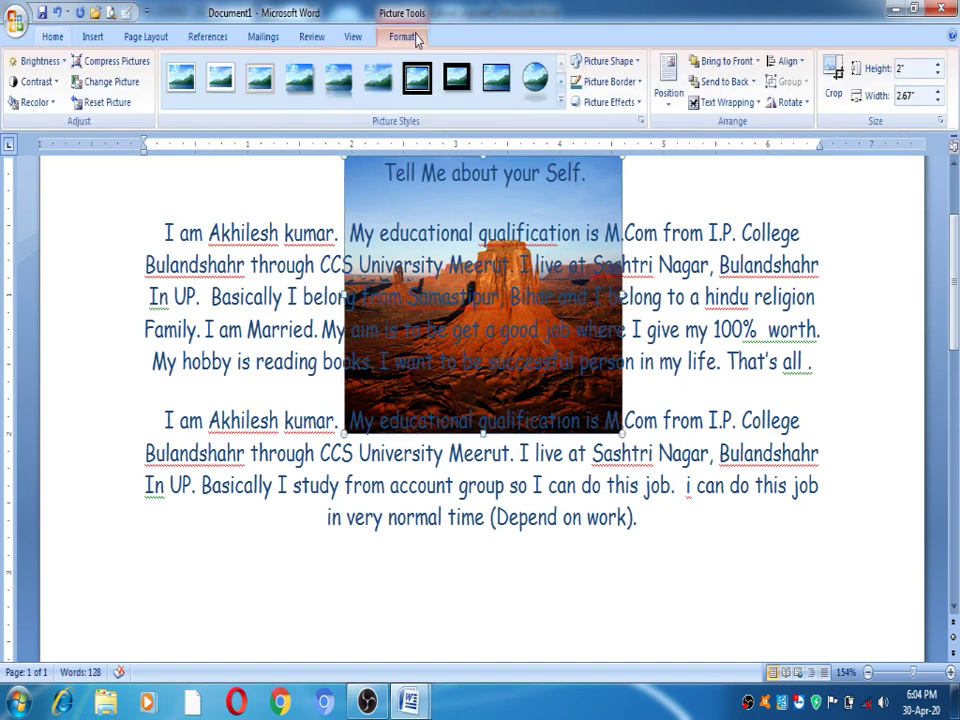
pyautogui.click(728, 101)
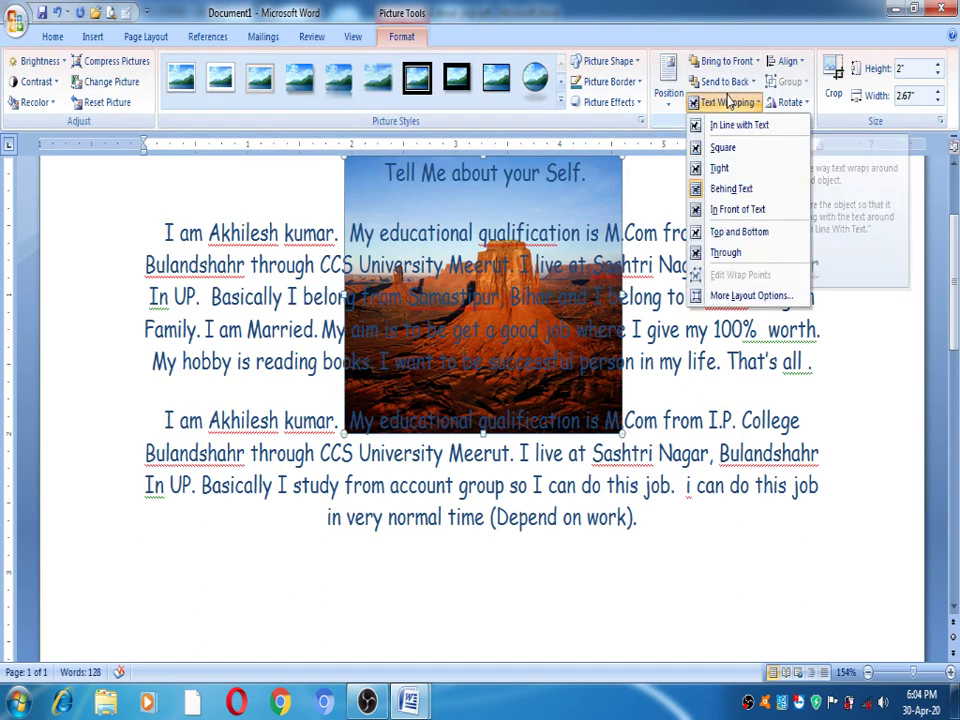
pyautogui.click(740, 211)
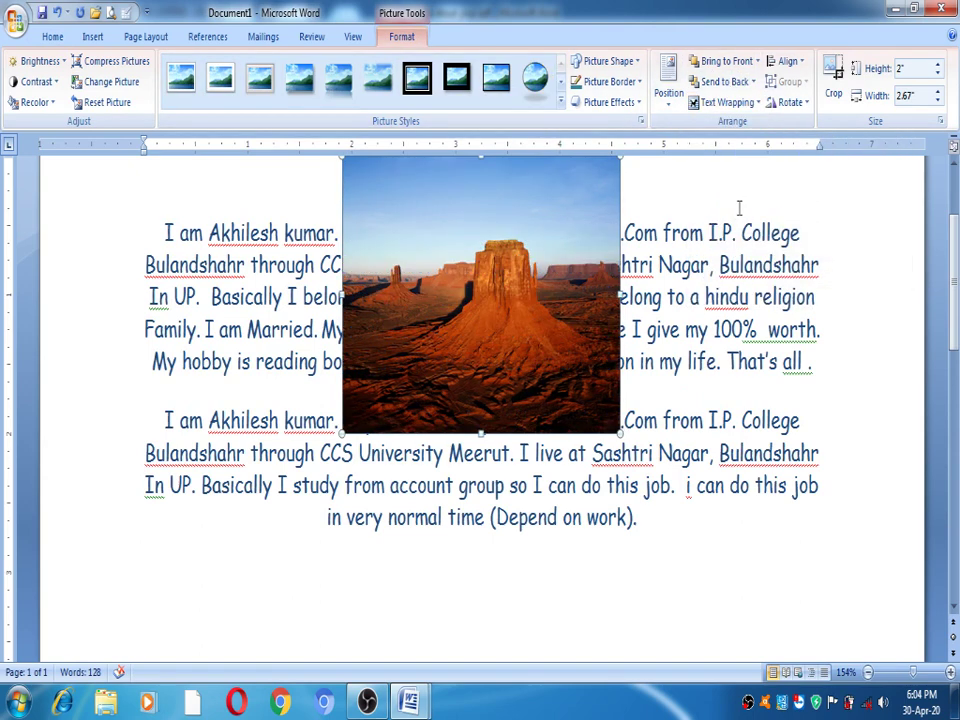
pyautogui.click(726, 103)
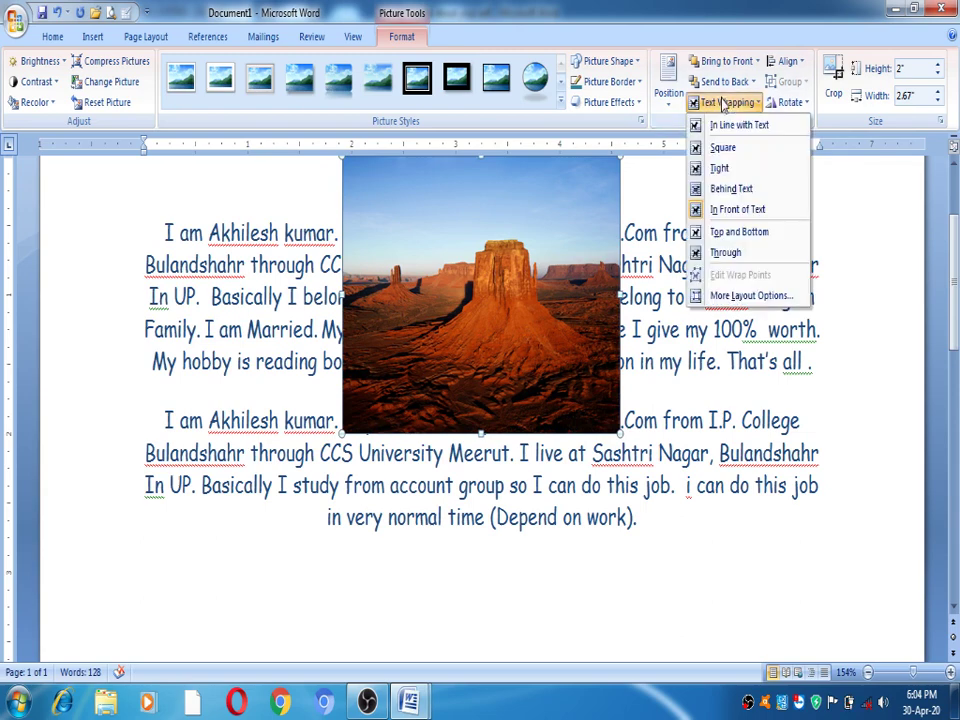
pyautogui.click(743, 233)
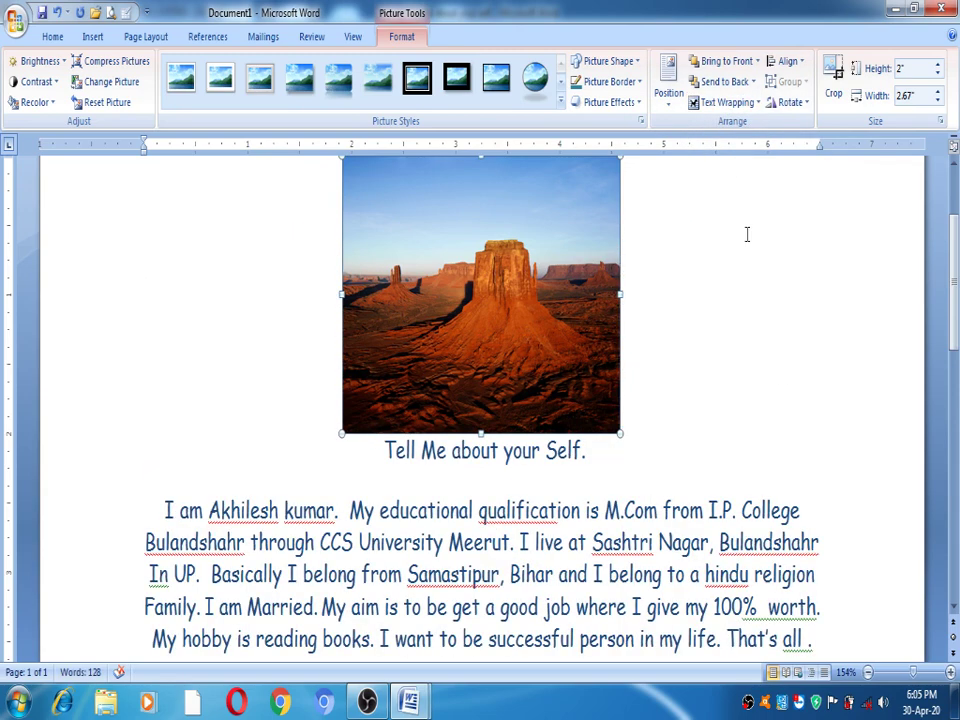
pyautogui.click(726, 102)
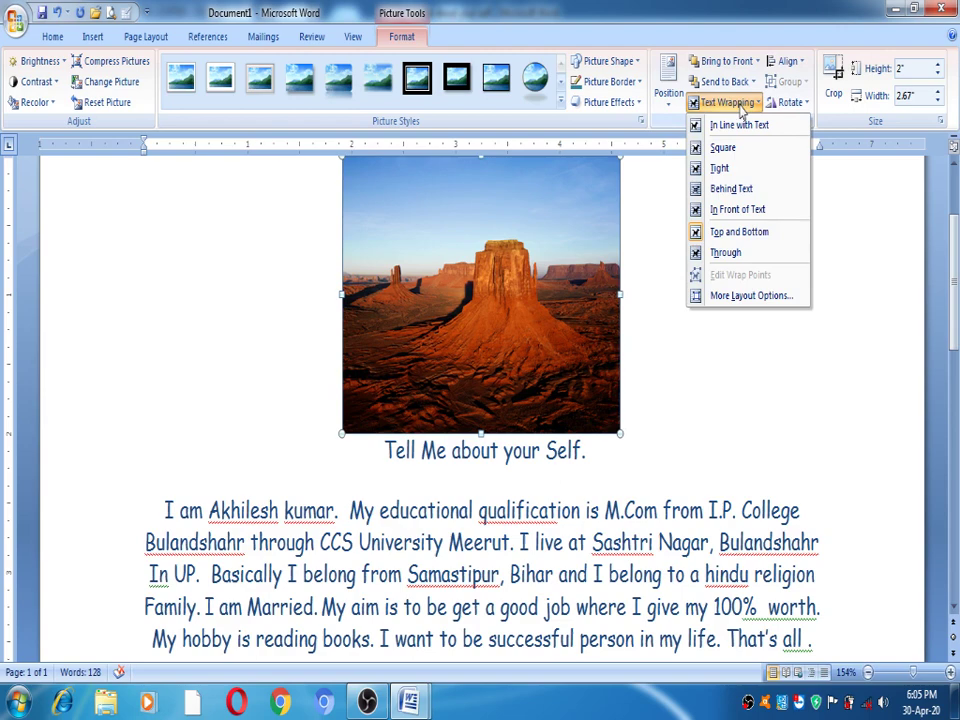
pyautogui.click(752, 255)
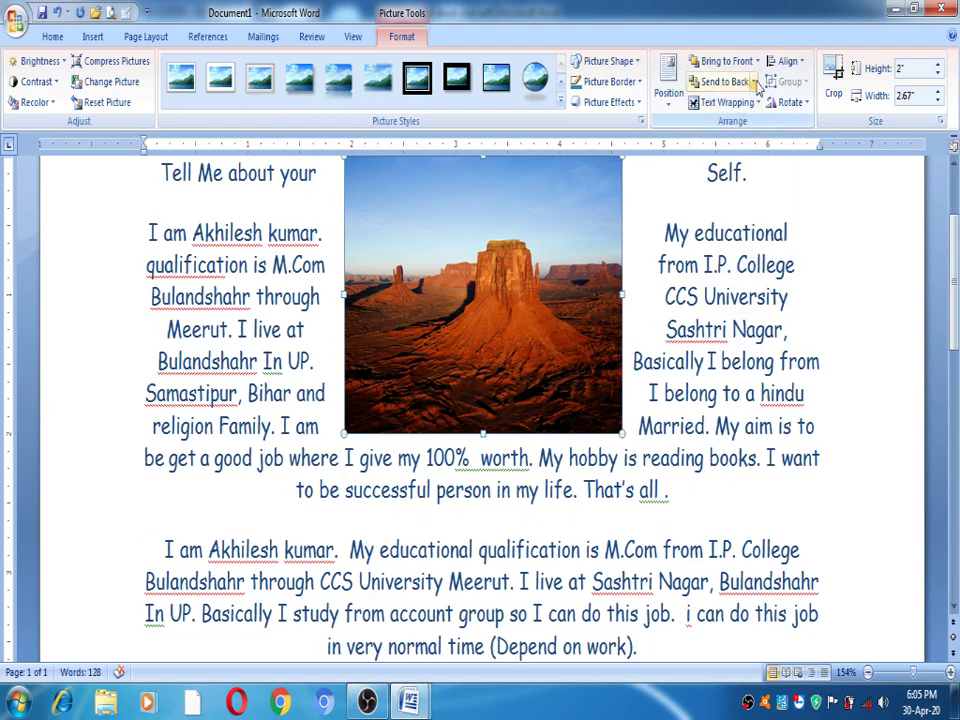
# Step: Try aligning the Desert picture to the left margin and to the vertical middle of the page margins
pyautogui.click(786, 61)
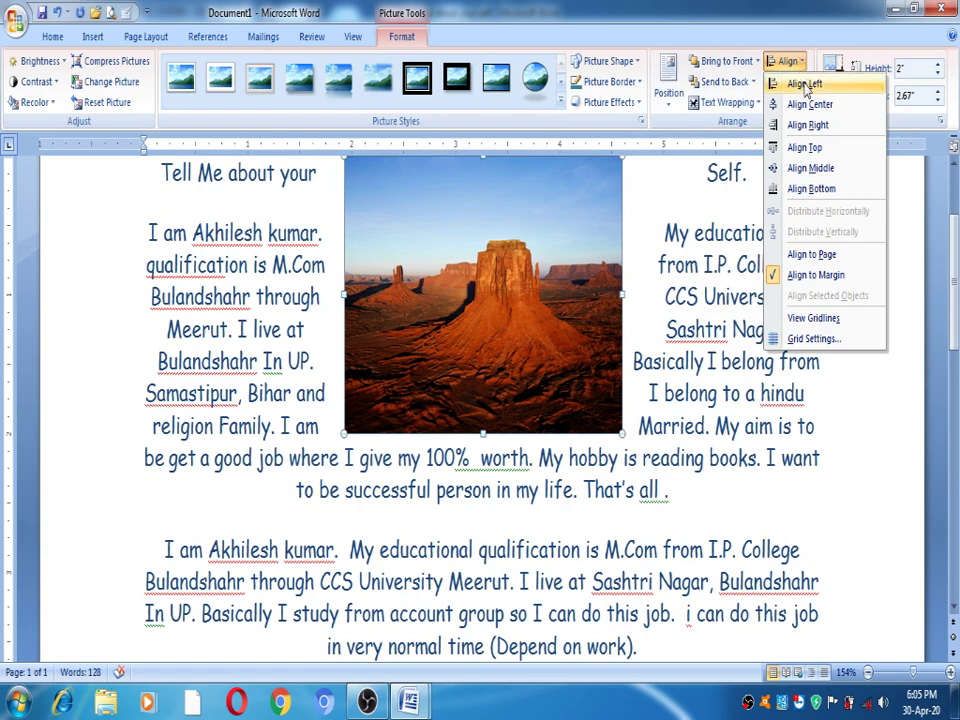
pyautogui.click(806, 86)
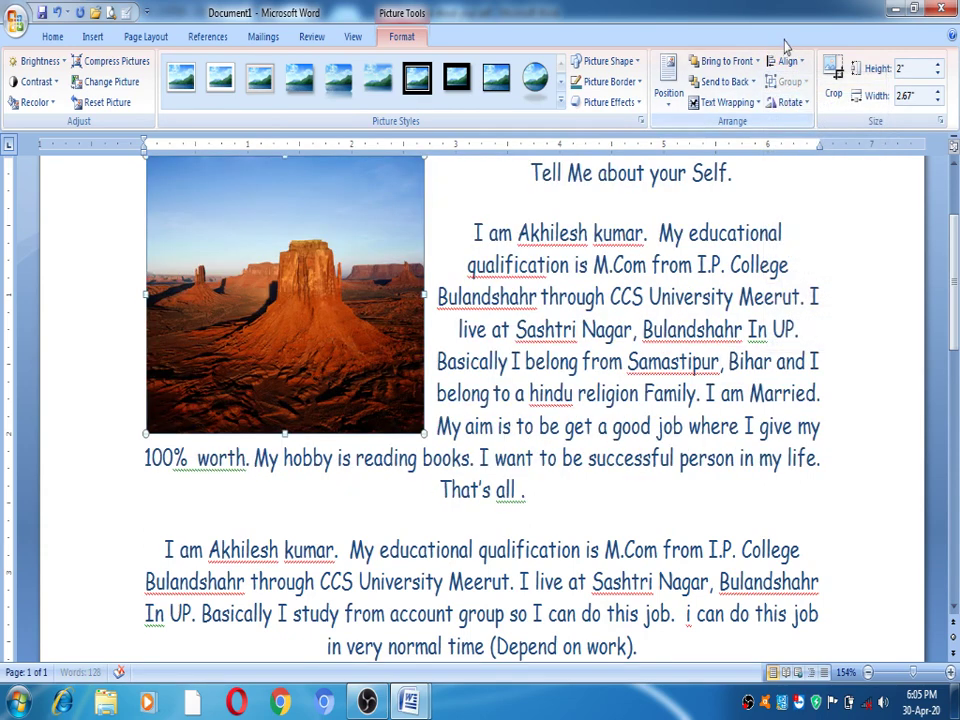
pyautogui.click(787, 62)
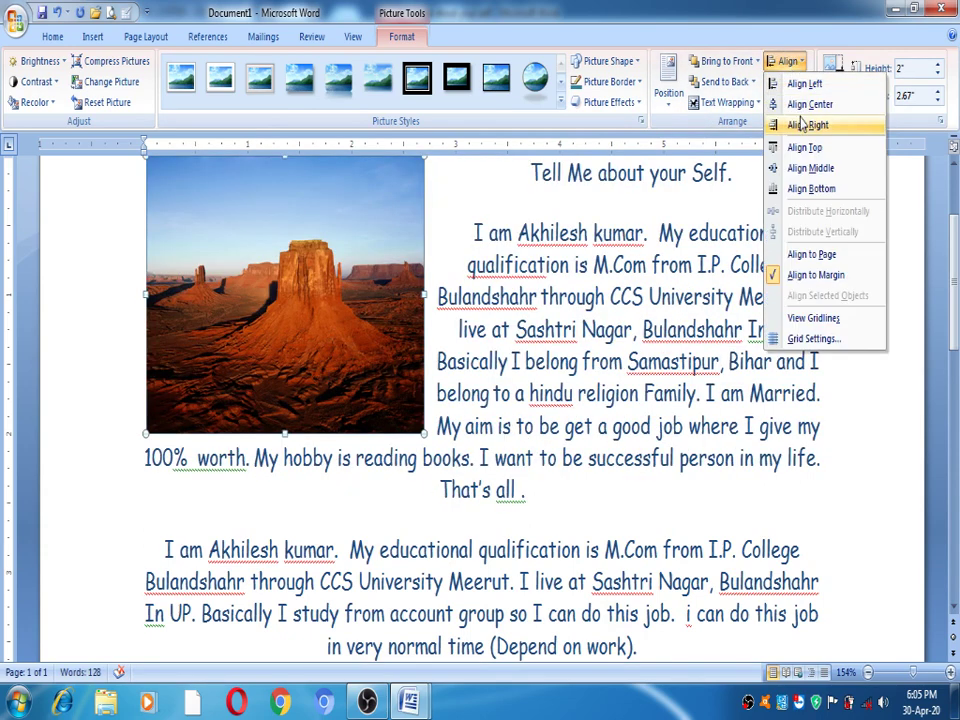
pyautogui.click(811, 168)
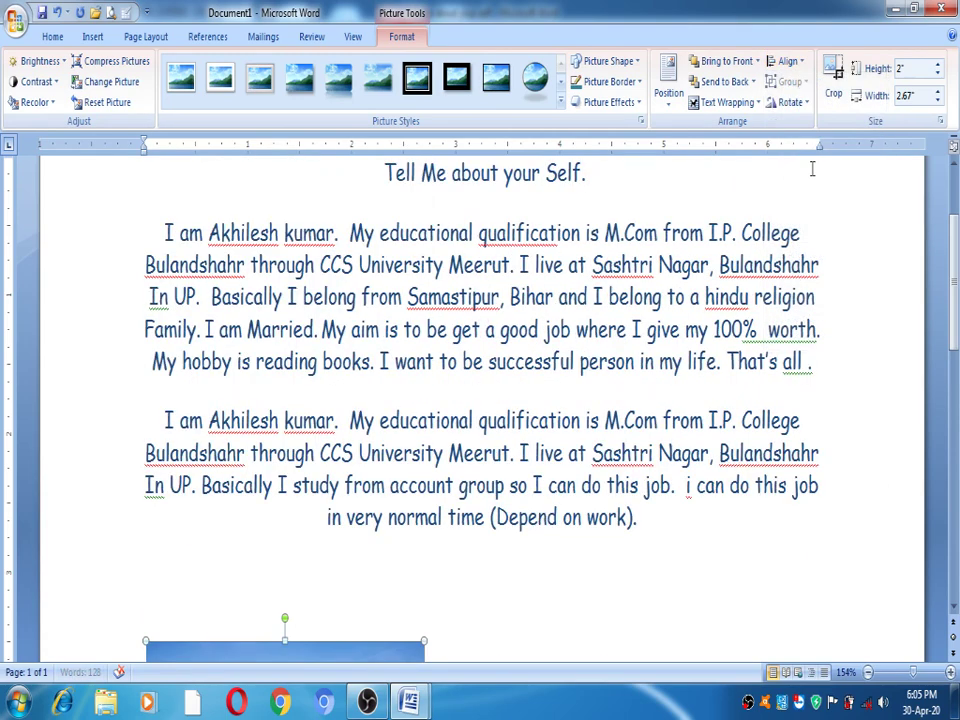
# Step: Try centering the Desert picture horizontally, and align it to the left and top margins
pyautogui.click(787, 61)
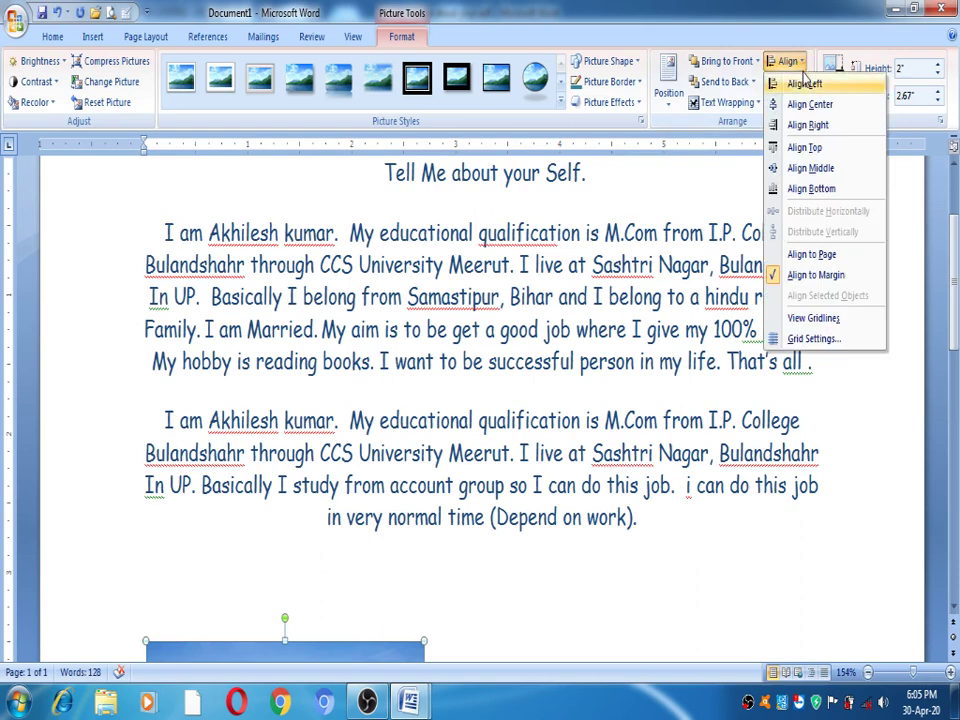
pyautogui.click(814, 105)
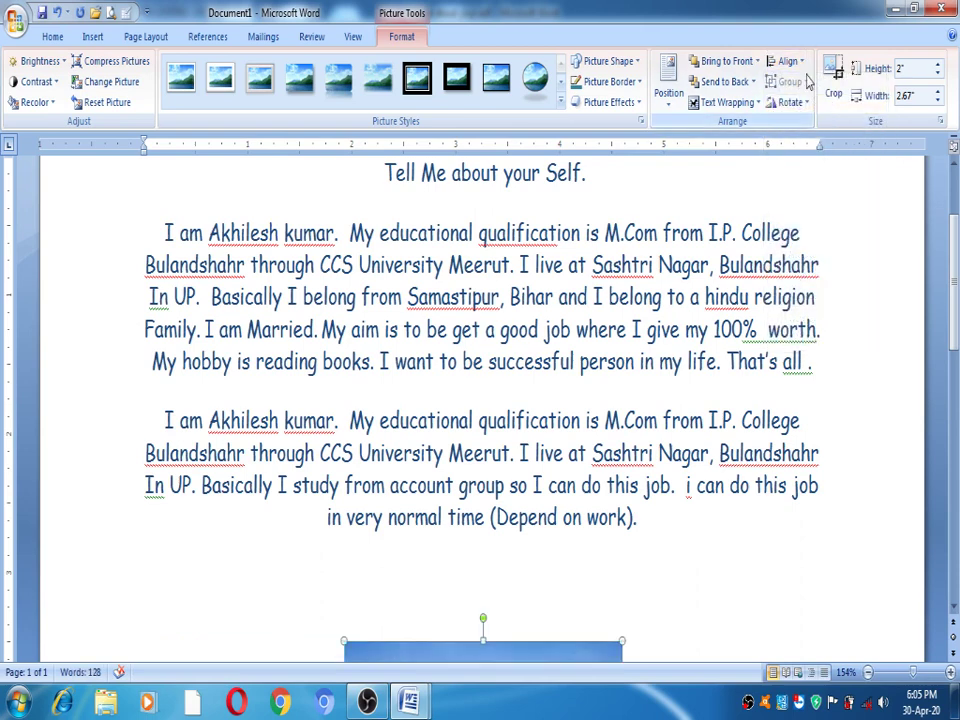
pyautogui.click(790, 62)
pyautogui.click(805, 83)
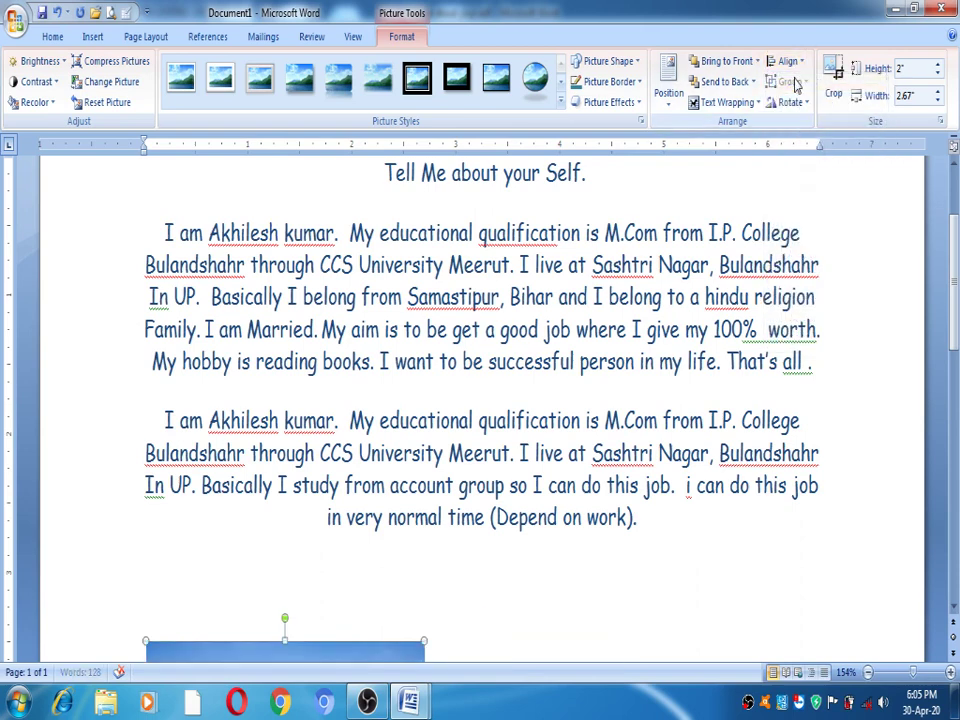
pyautogui.click(789, 62)
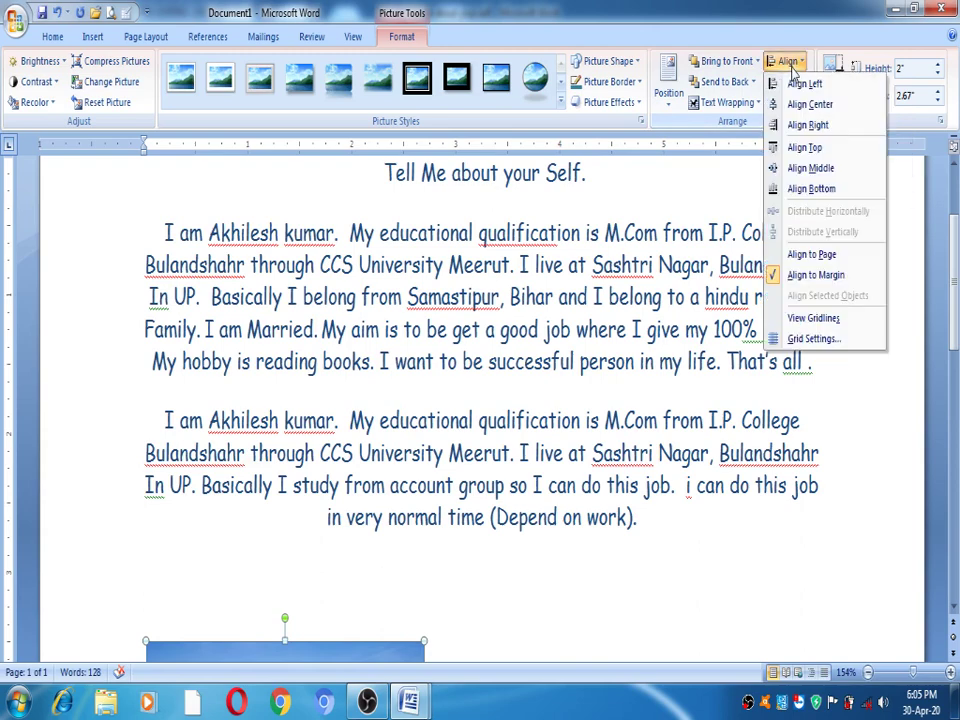
pyautogui.click(798, 148)
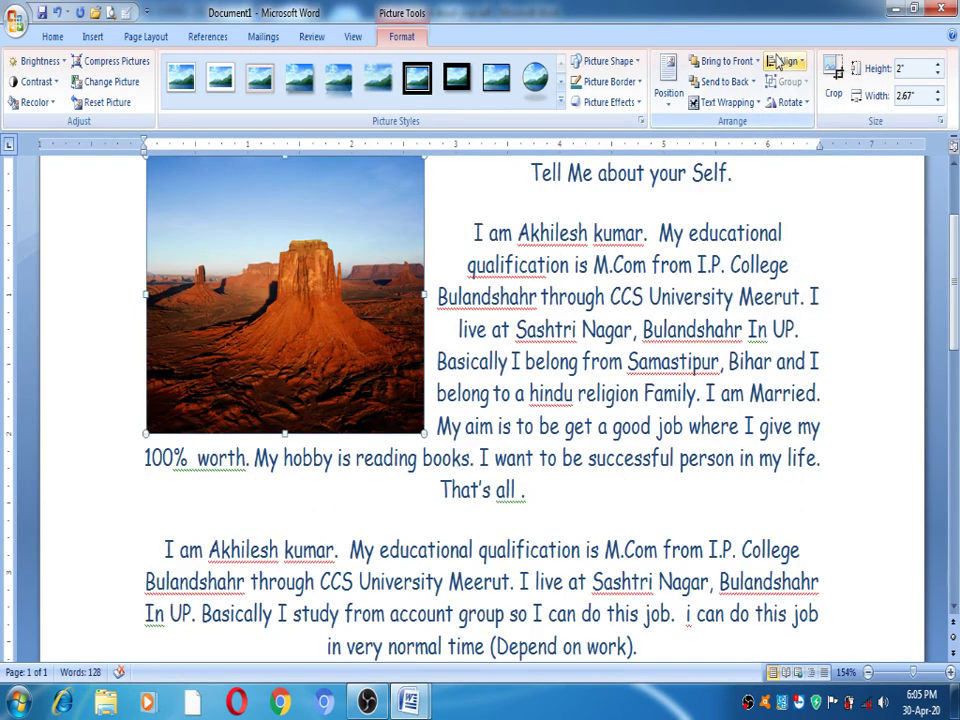
# Step: Open the Desert picture's detailed rotation and size options and scale it to 29% with the aspect ratio locked
pyautogui.click(790, 103)
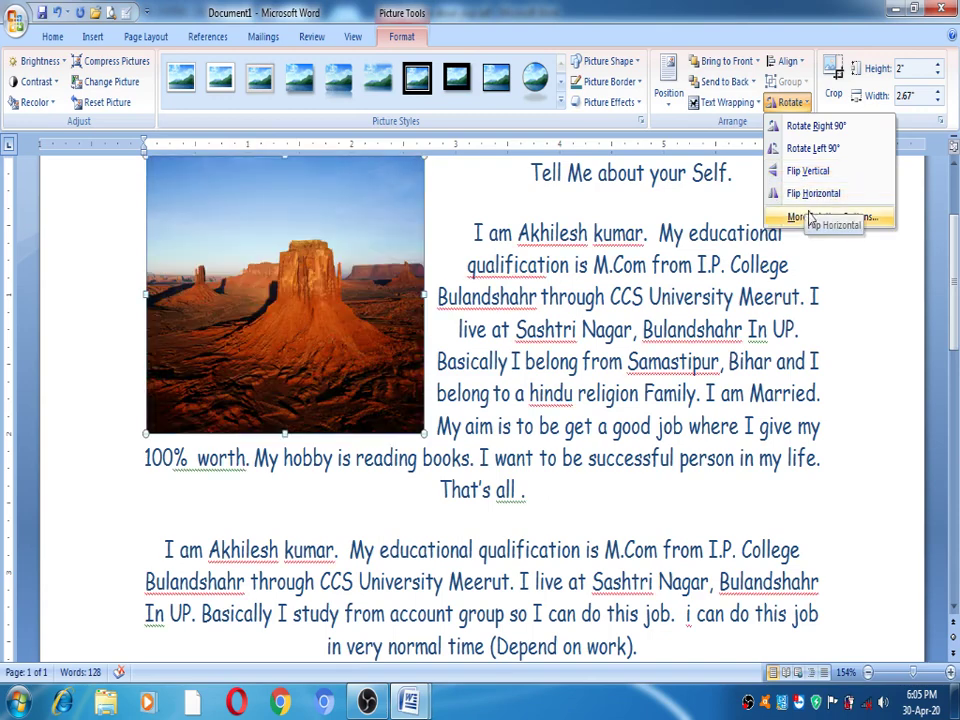
pyautogui.click(812, 218)
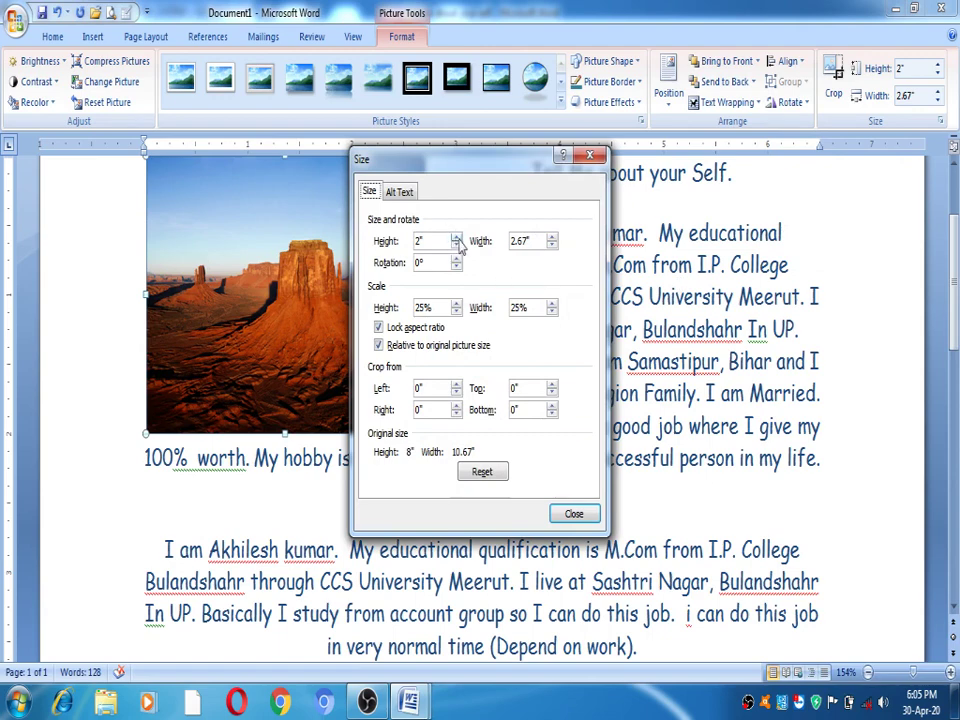
pyautogui.click(456, 304)
pyautogui.click(456, 304)
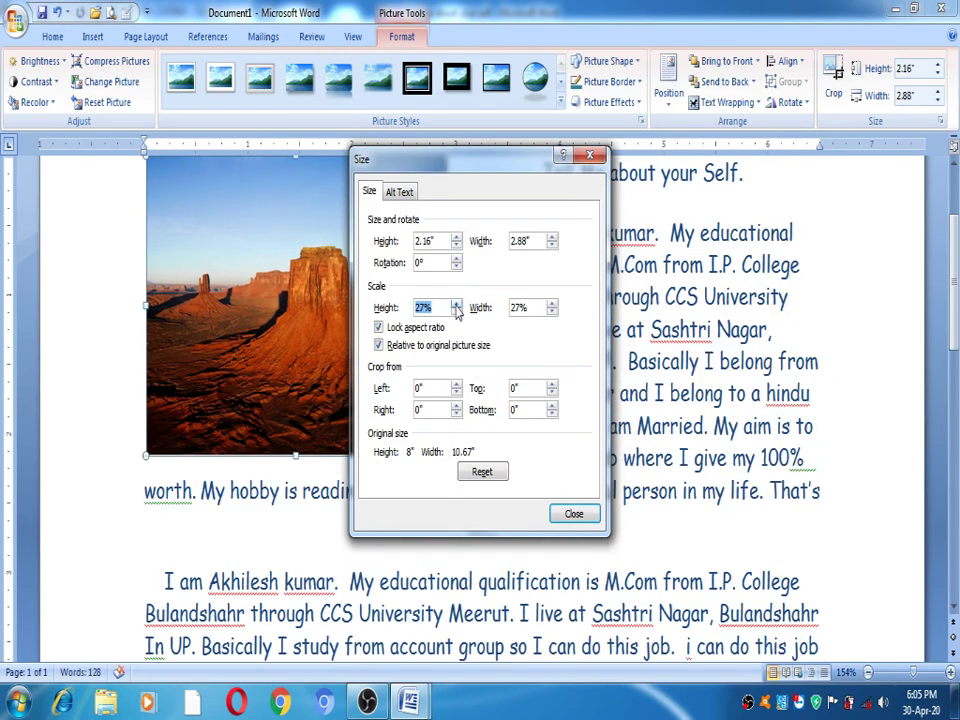
pyautogui.click(455, 305)
pyautogui.click(456, 305)
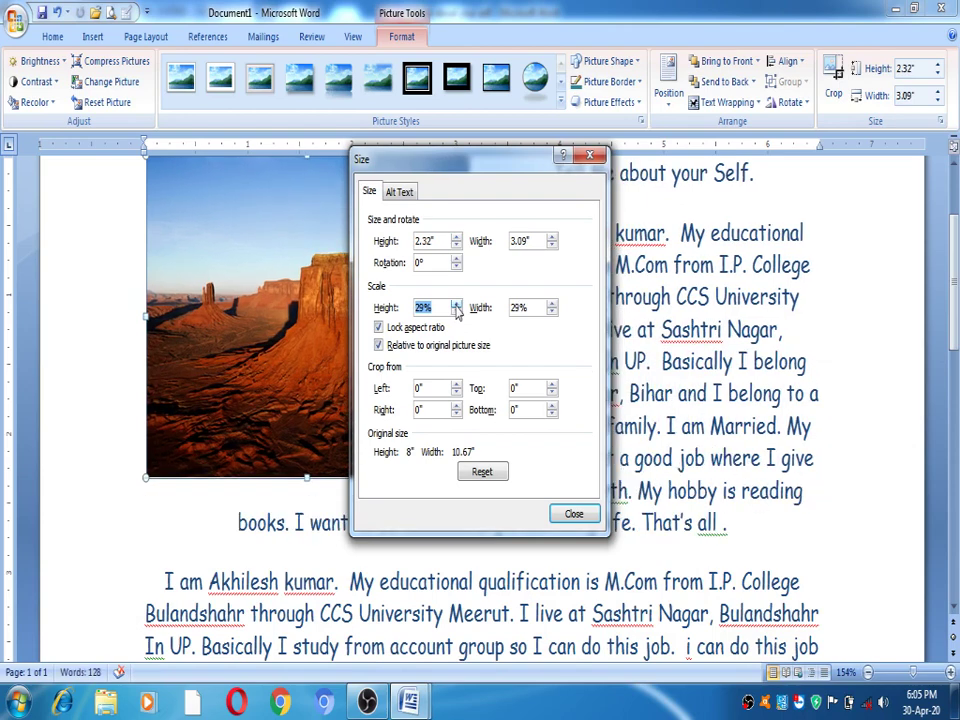
# Step: Try increasing the Desert picture's crop from the left, and reduce it to 0.1"
pyautogui.click(456, 386)
pyautogui.click(456, 386)
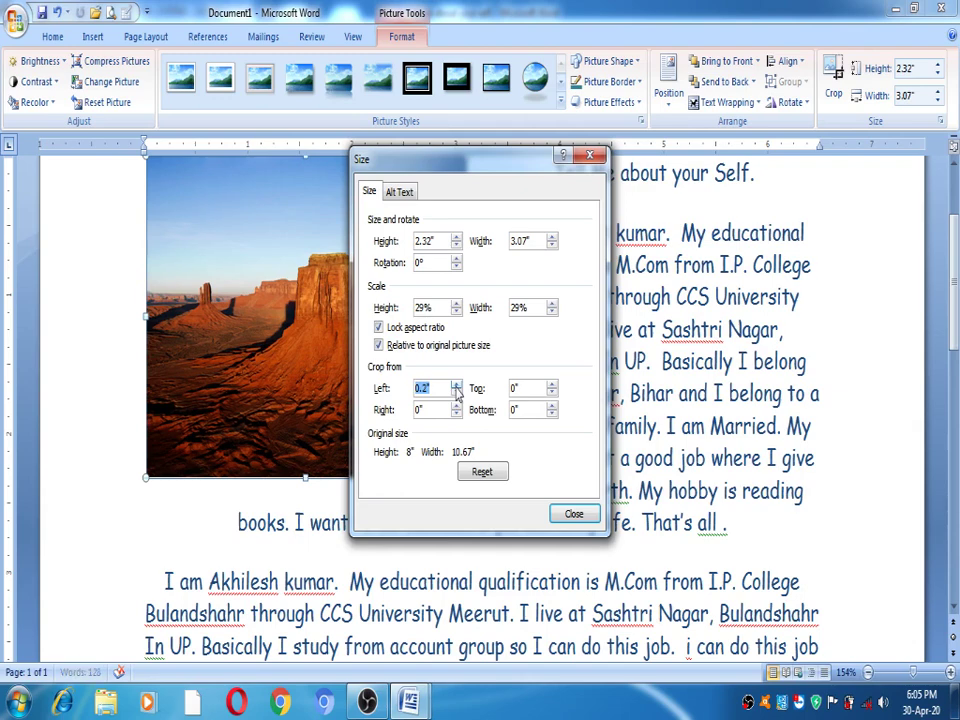
pyautogui.click(456, 386)
pyautogui.click(456, 387)
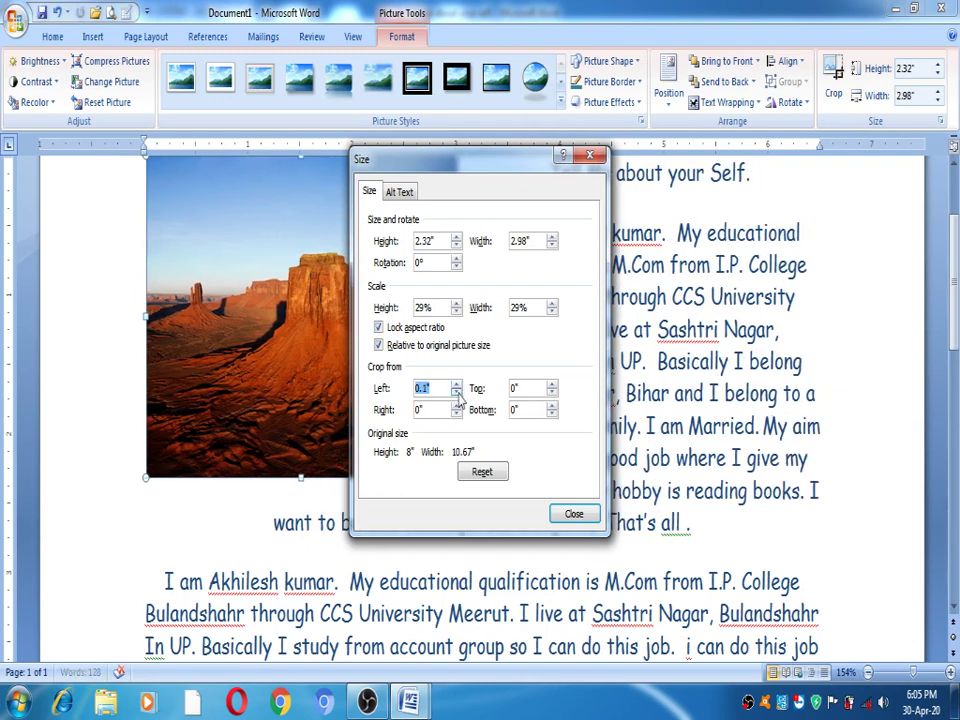
# Step: Reset the Desert picture's left crop to 0" and close its size options
pyautogui.click(456, 393)
pyautogui.click(456, 393)
pyautogui.click(456, 393)
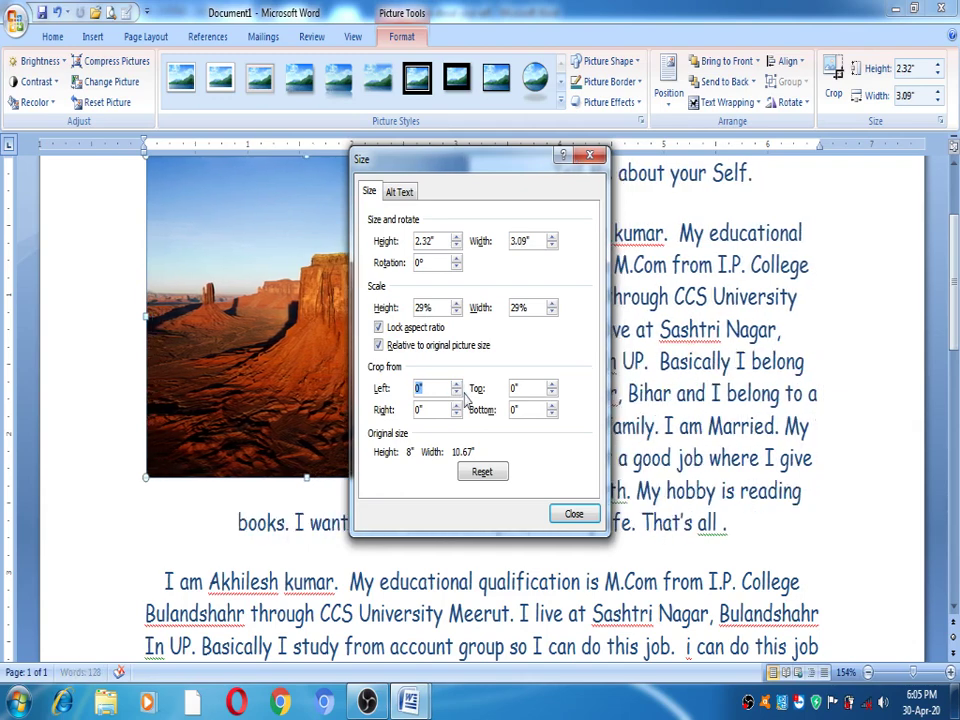
pyautogui.click(574, 515)
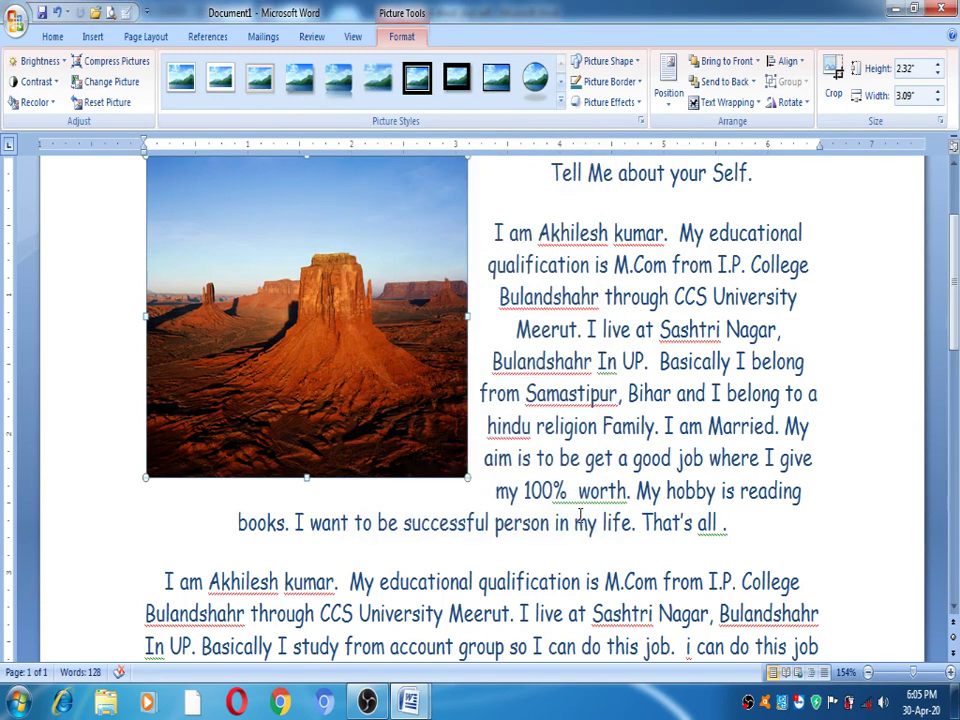
# Step: Crop the Desert picture from its upper-right and lower-left corners around the central rock, to about 1.09" high by 0.97" wide
pyautogui.click(836, 72)
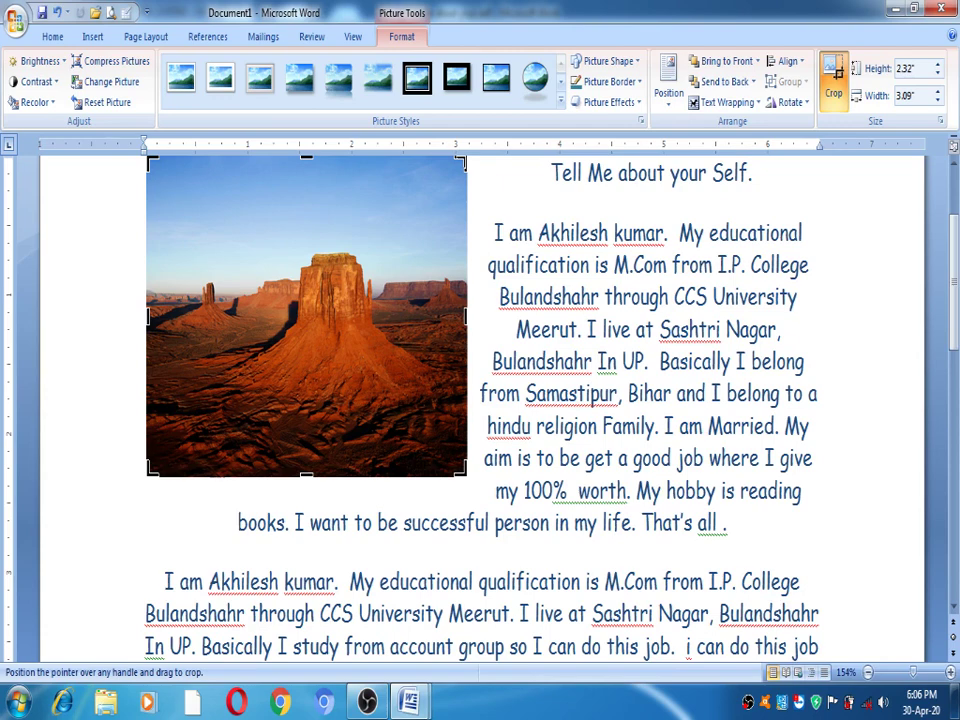
pyautogui.moveTo(464, 157); pyautogui.dragTo(379, 304)
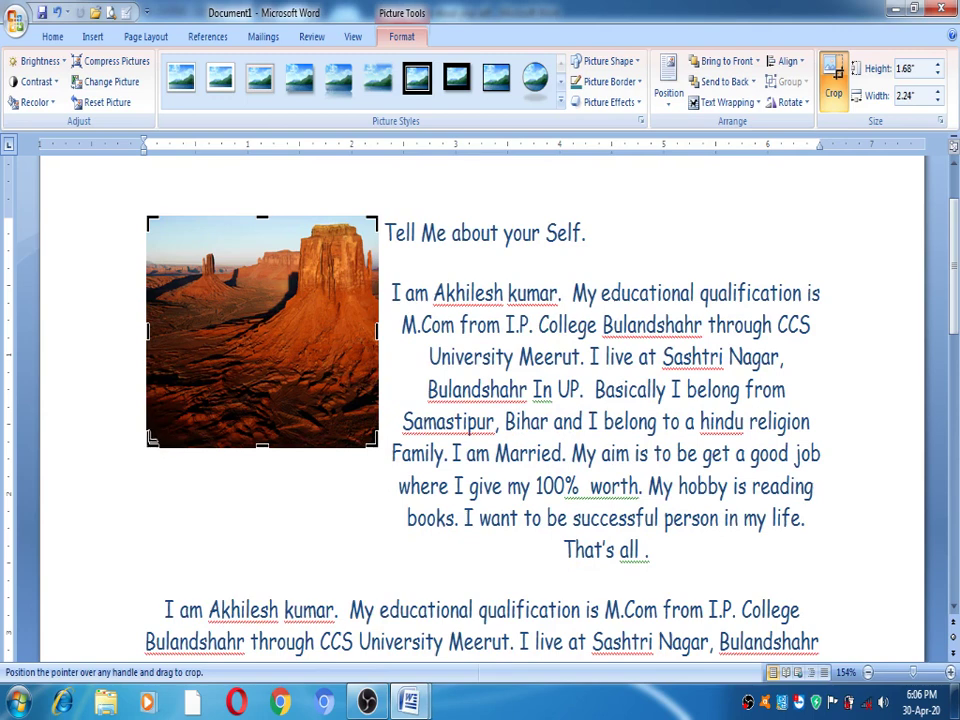
pyautogui.moveTo(151, 438); pyautogui.dragTo(279, 370)
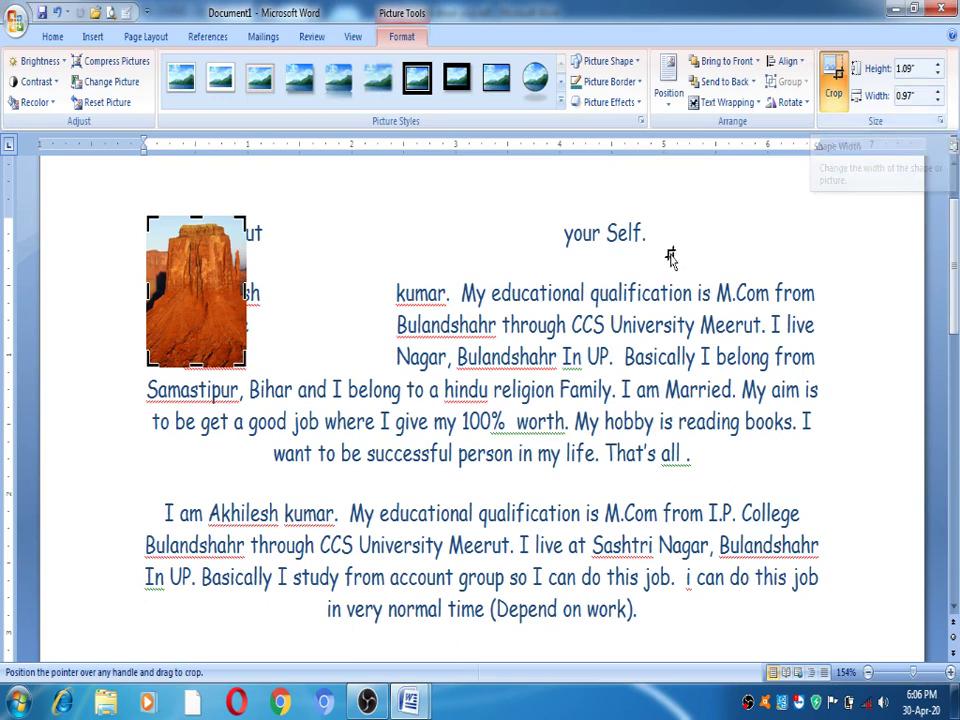
pyautogui.moveTo(364, 333); pyautogui.dragTo(362, 348)
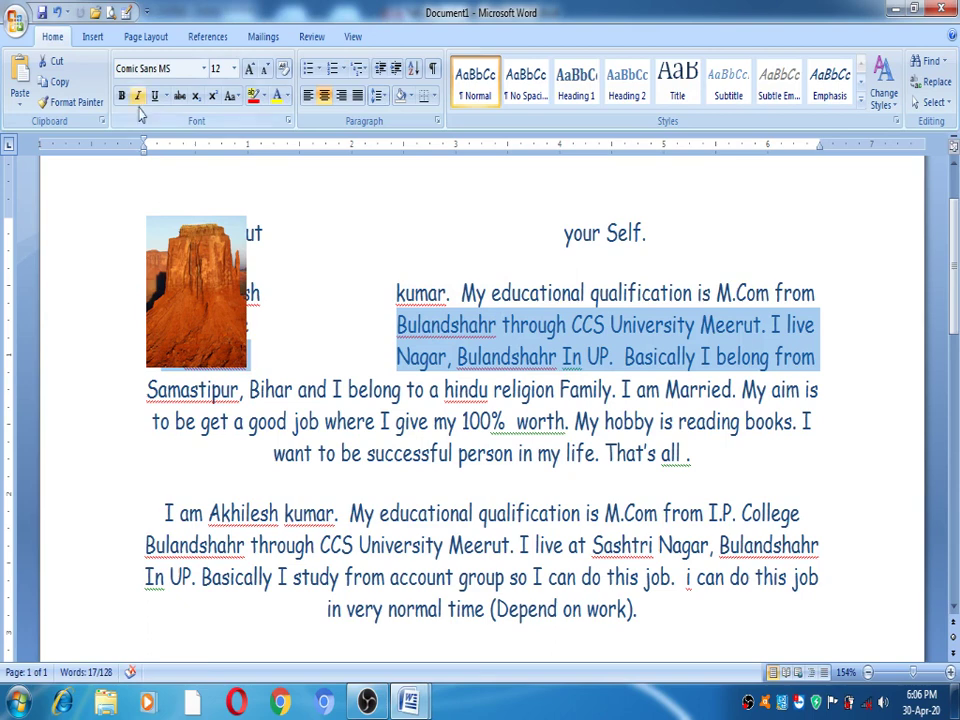
# Step: List the clip art in the selected collections and insert the running businessmen with gears and the cow into the document
pyautogui.click(90, 38)
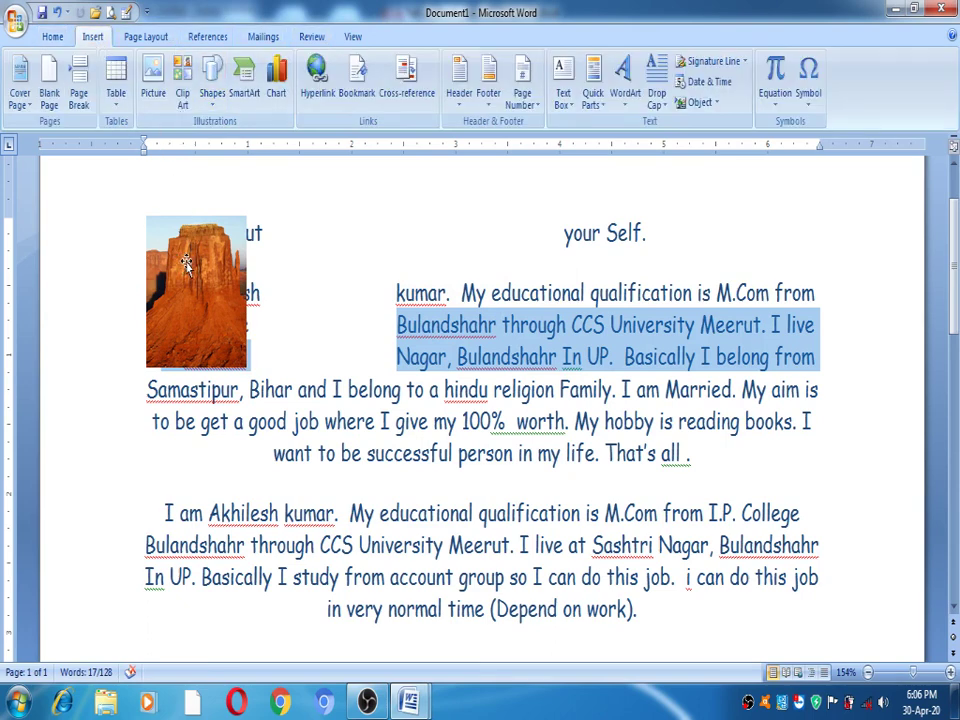
pyautogui.click(168, 220)
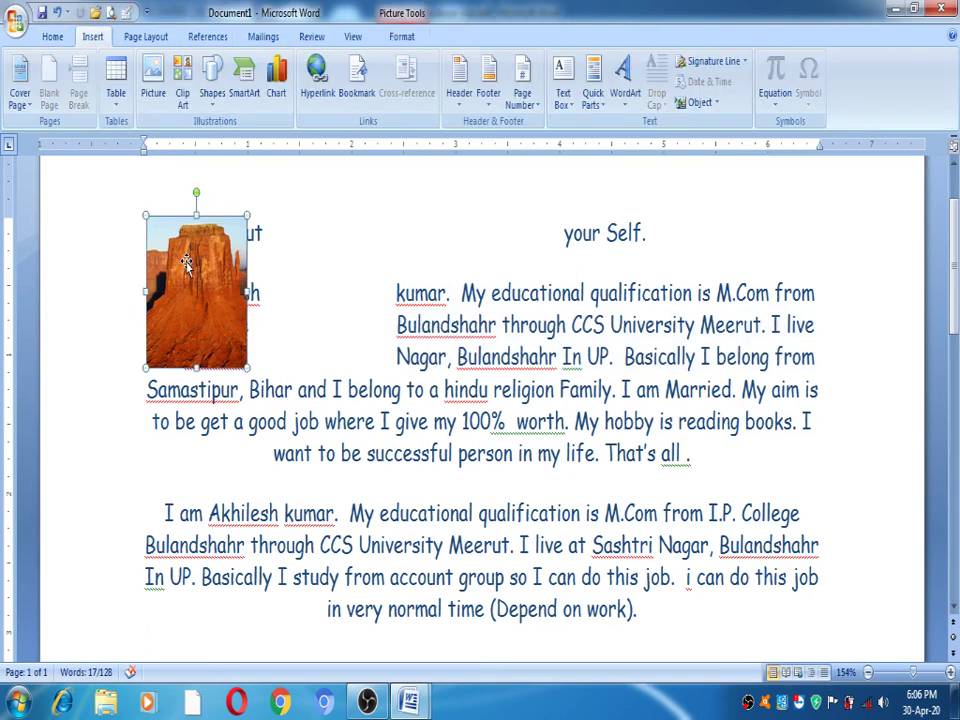
pyautogui.click(184, 96)
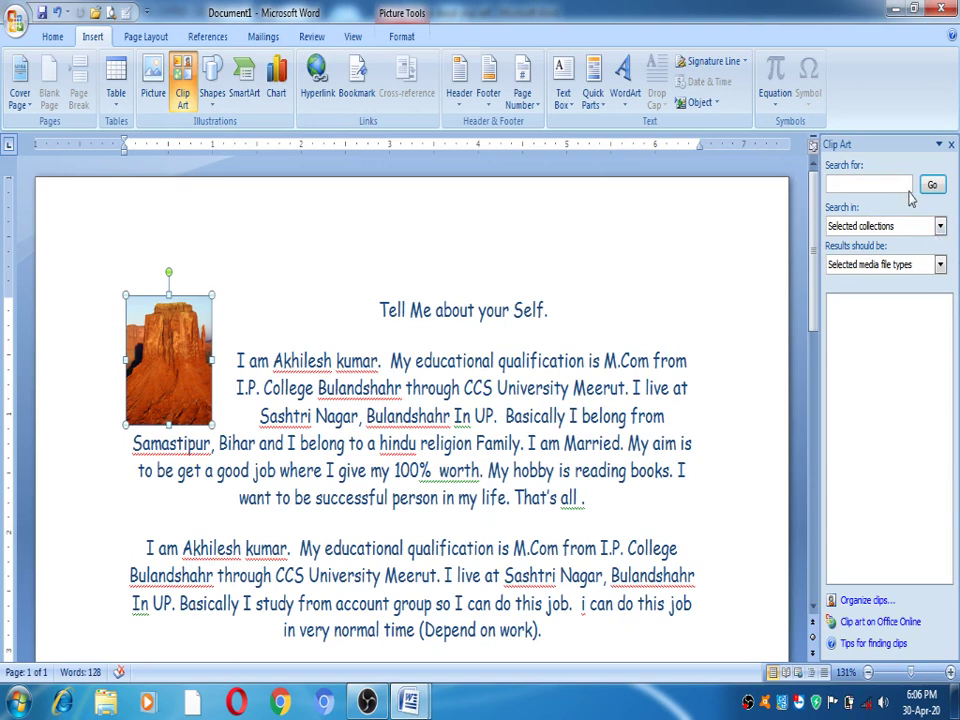
pyautogui.click(939, 227)
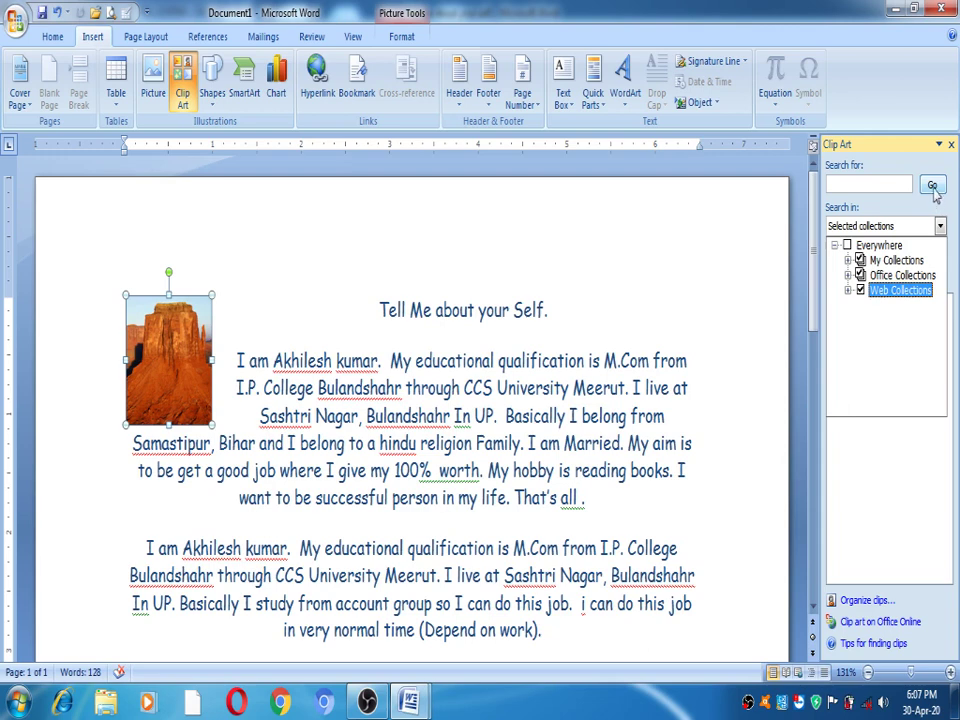
pyautogui.click(933, 188)
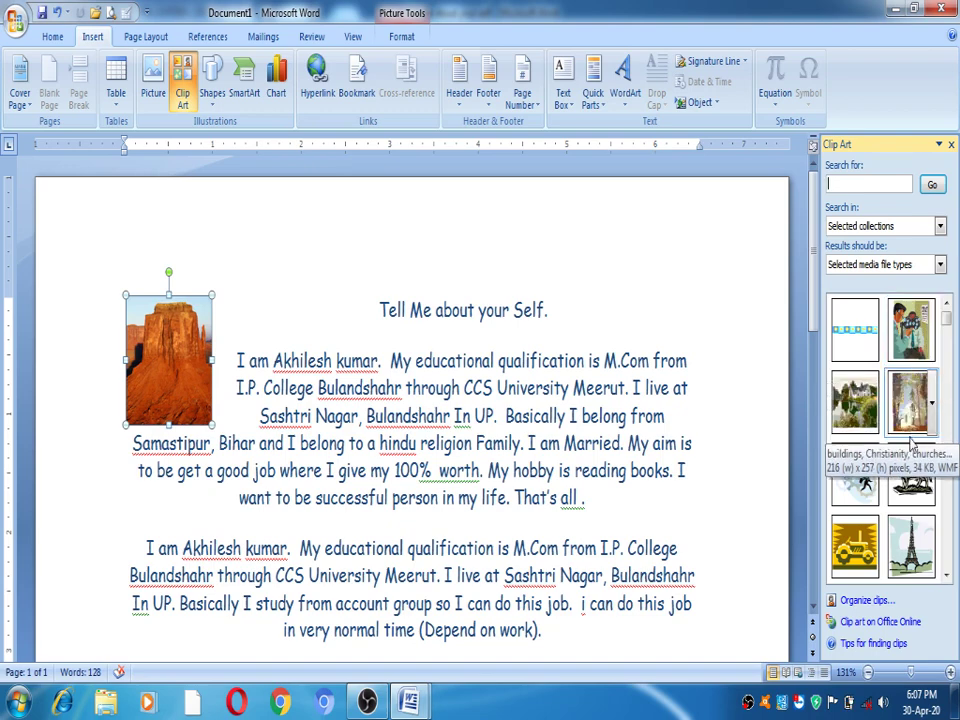
pyautogui.click(853, 484)
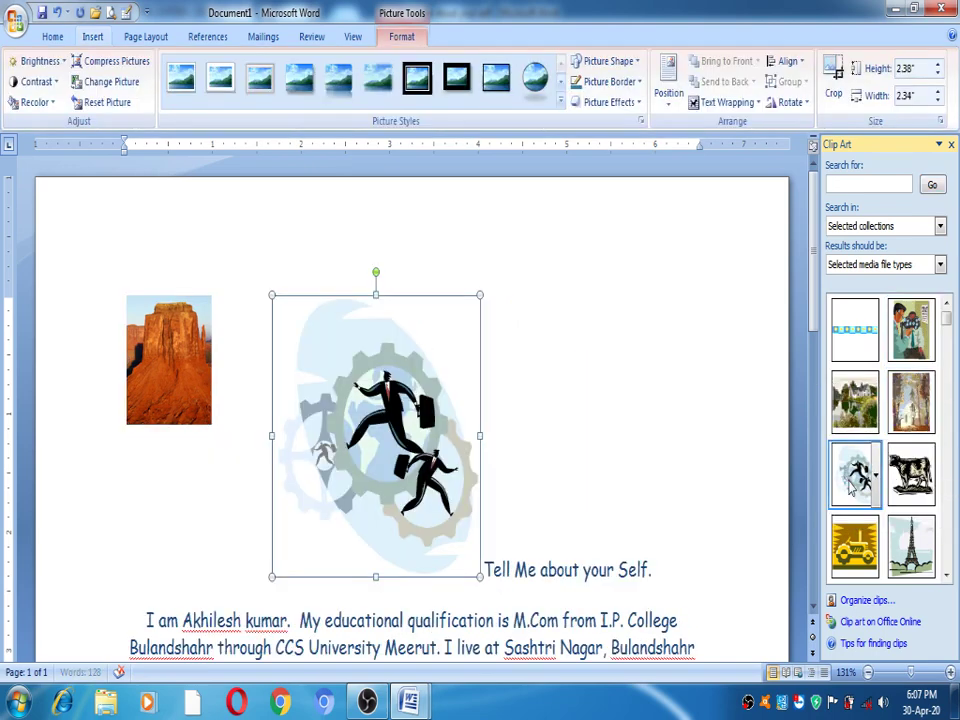
pyautogui.click(910, 474)
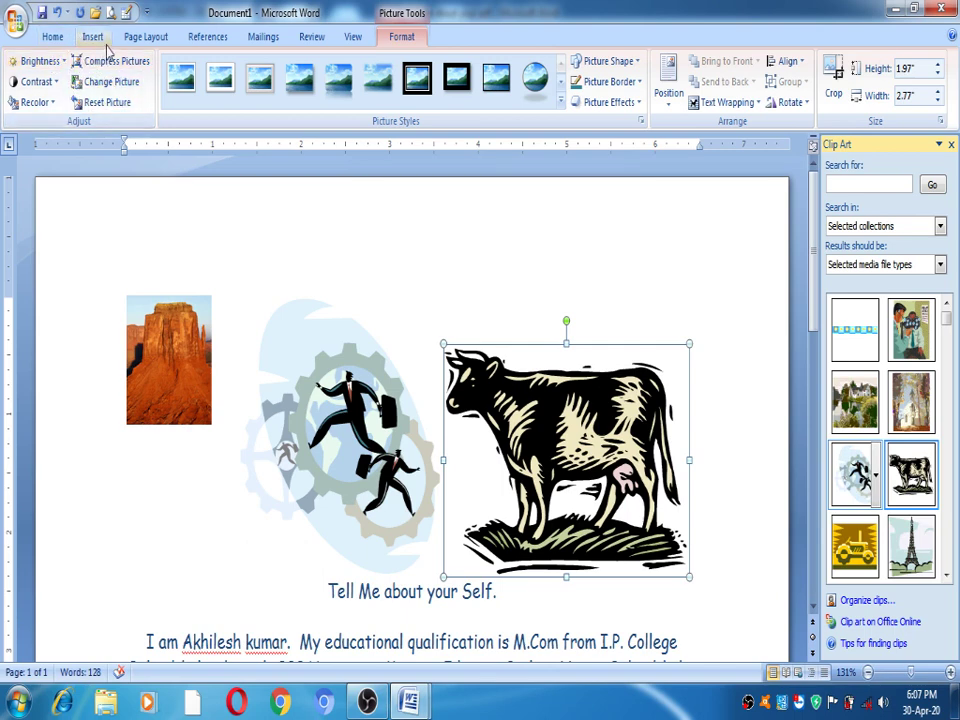
# Step: Look through the brightness and contrast presets for the cow clip art, and recolor it with the orange dark variation
pyautogui.click(40, 62)
pyautogui.click(40, 62)
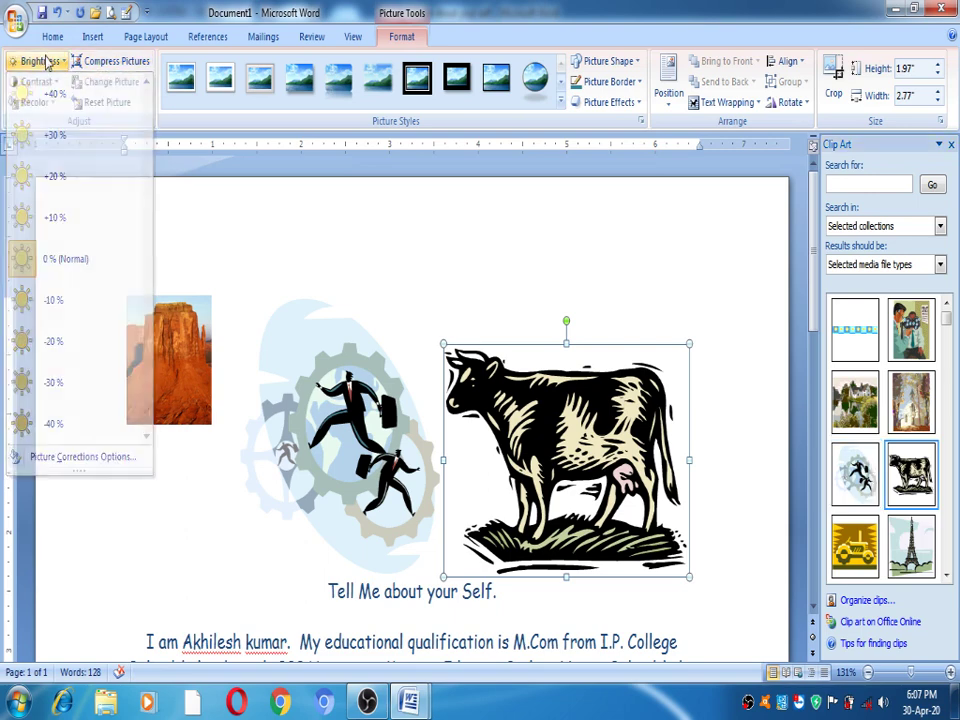
pyautogui.click(36, 82)
pyautogui.click(46, 85)
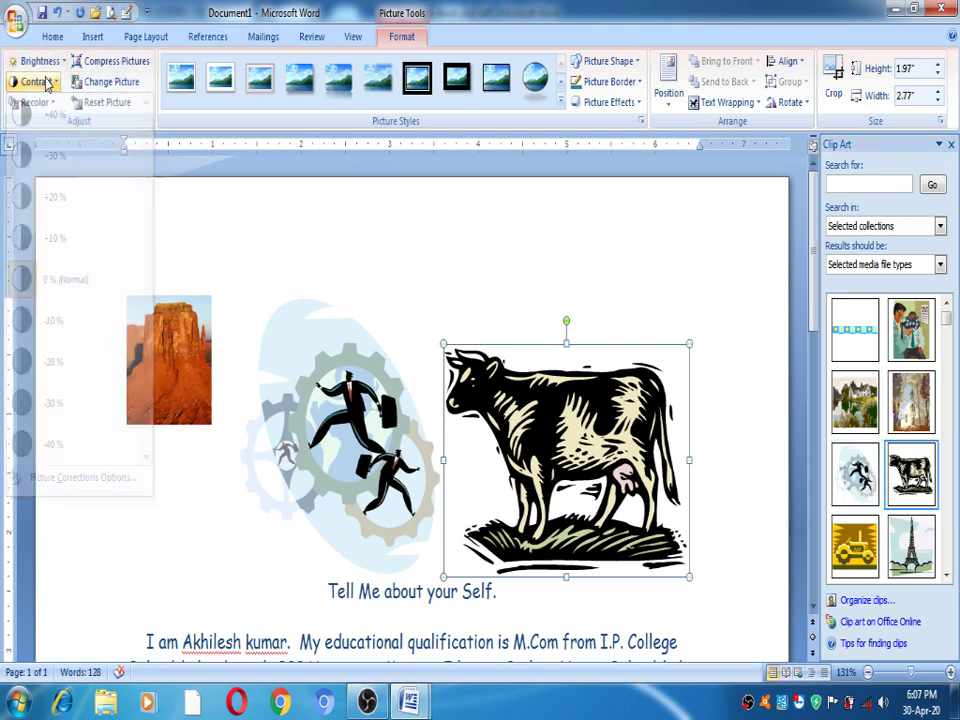
pyautogui.click(34, 102)
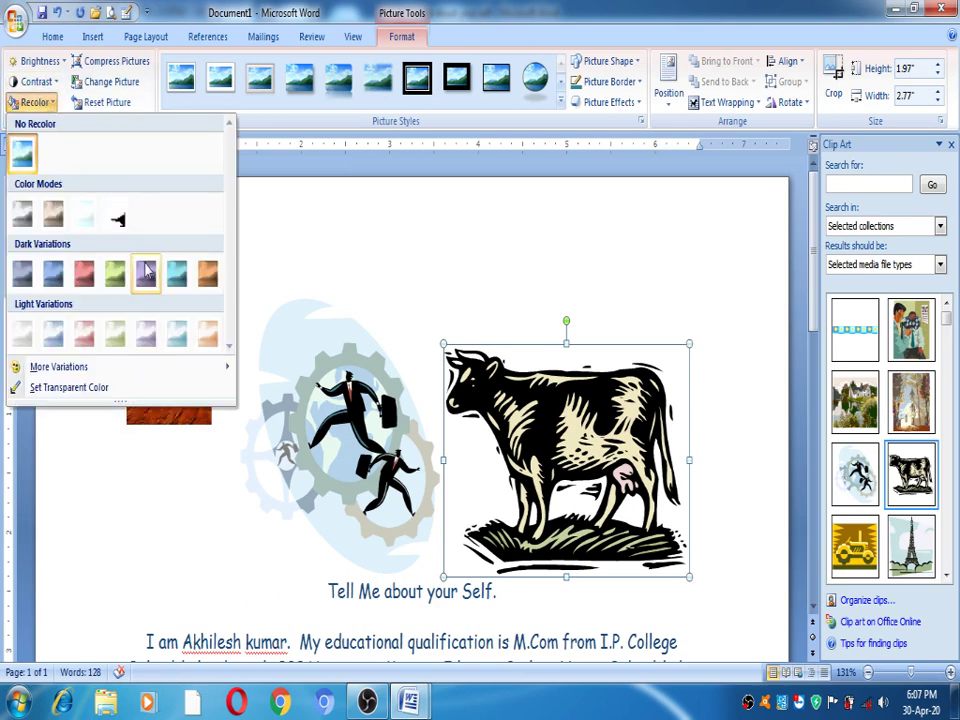
pyautogui.click(208, 273)
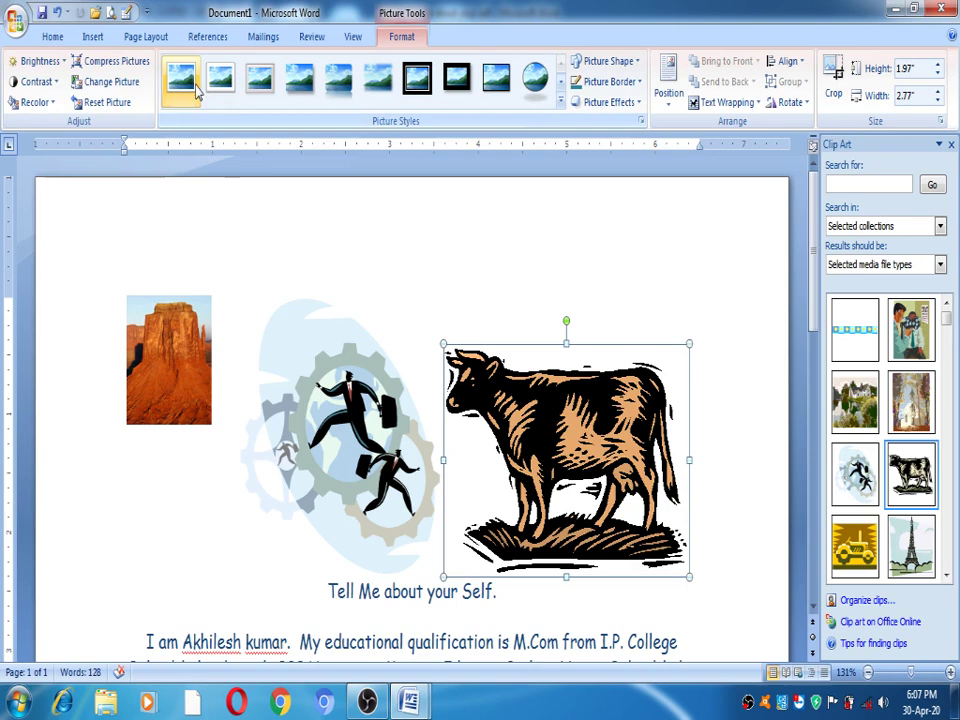
# Step: Apply the beveled metal frame style to the cow picture and change its shape to a rectangle with one rounded corner
pyautogui.click(258, 79)
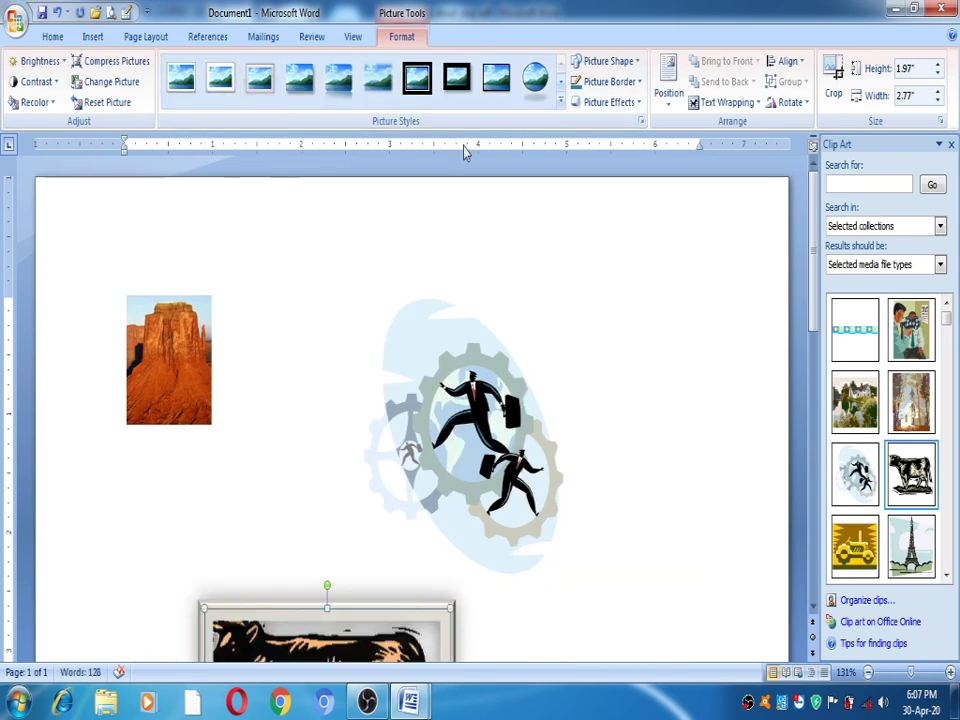
pyautogui.click(624, 63)
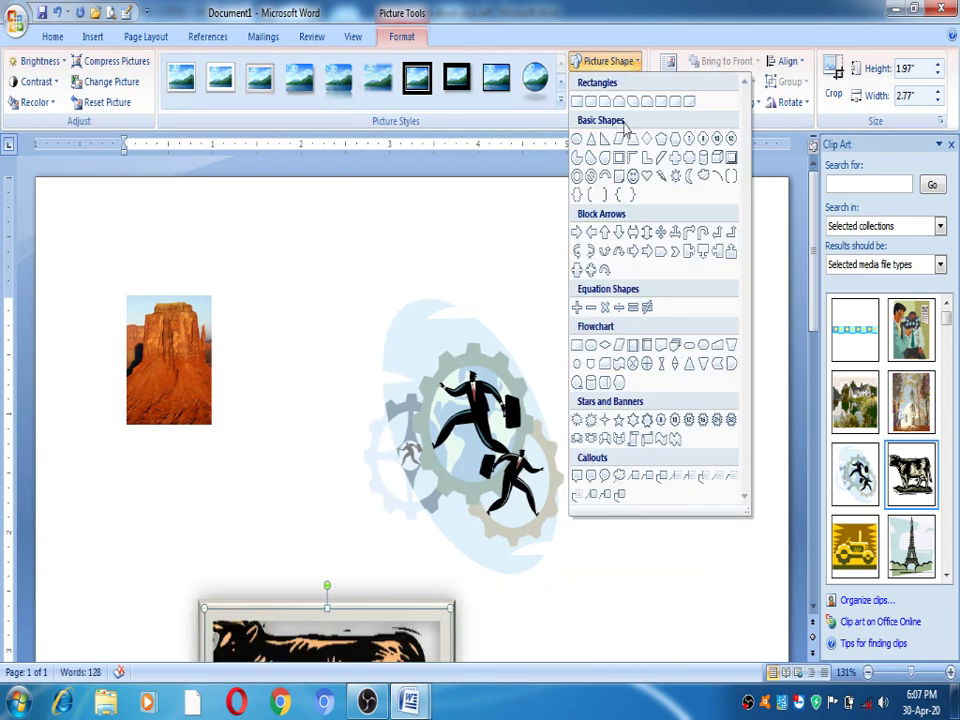
pyautogui.click(660, 101)
pyautogui.click(669, 105)
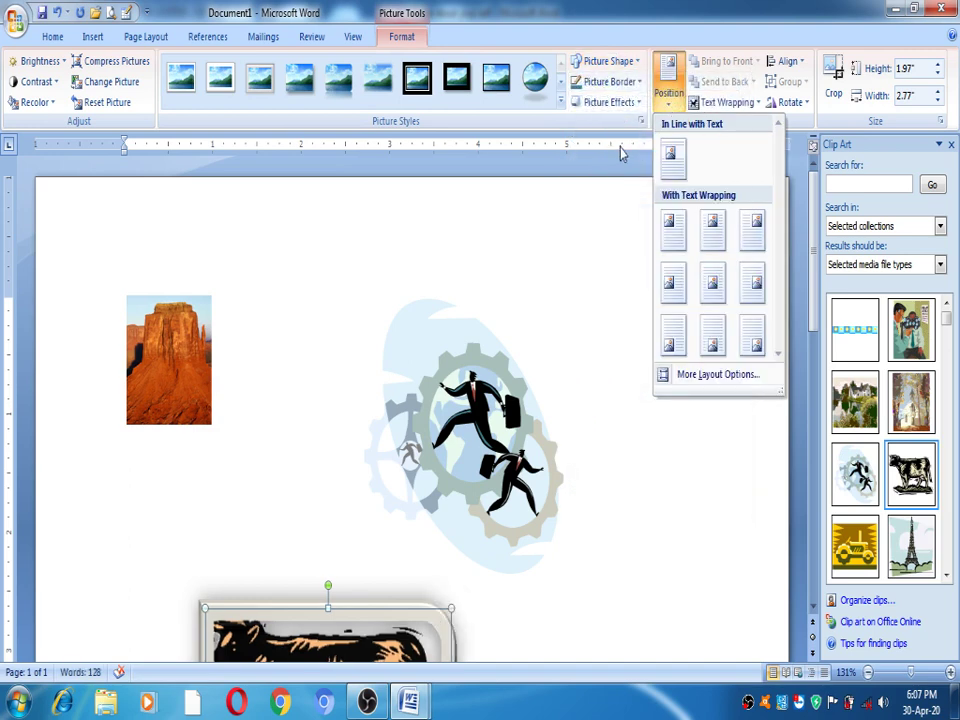
# Step: Give the cow picture a light blue border and add the half reflection effect touching the picture
pyautogui.click(612, 83)
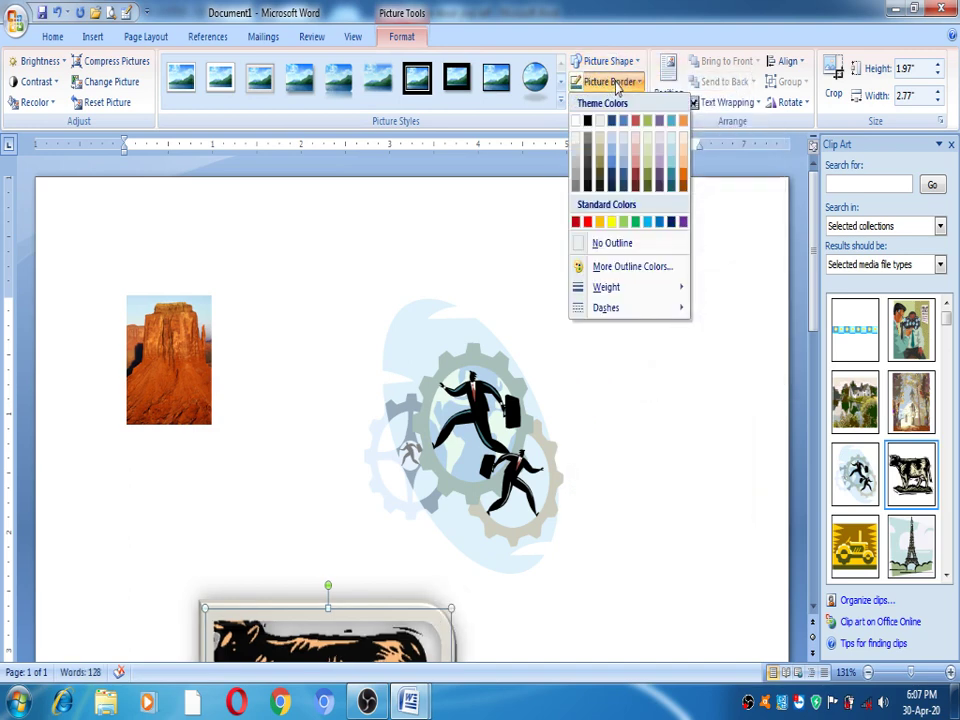
pyautogui.click(625, 168)
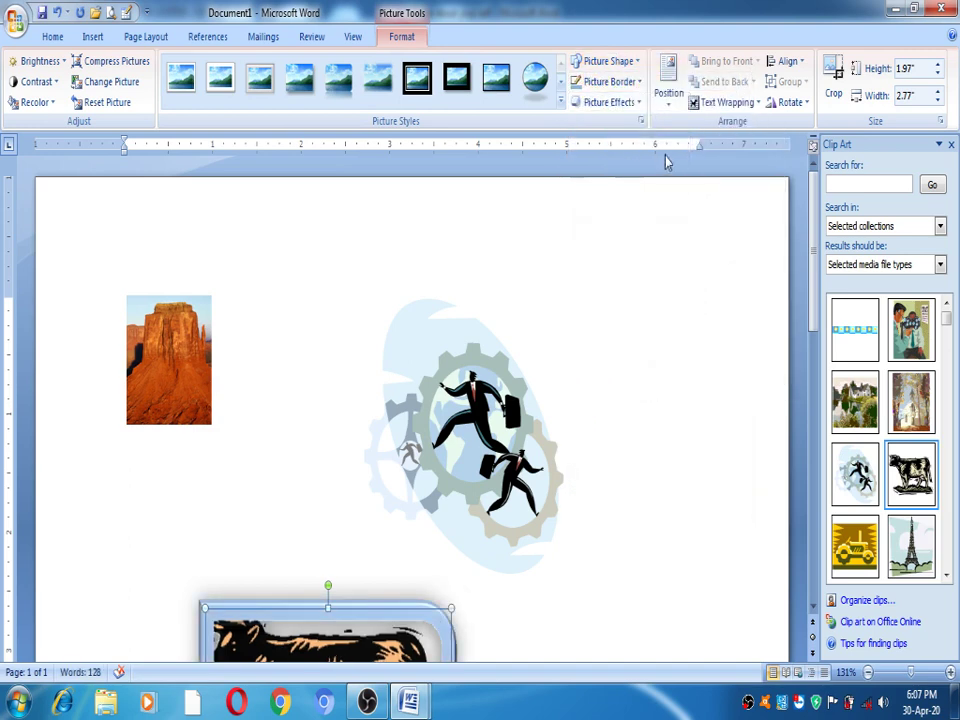
pyautogui.click(612, 102)
pyautogui.moveTo(640, 222)
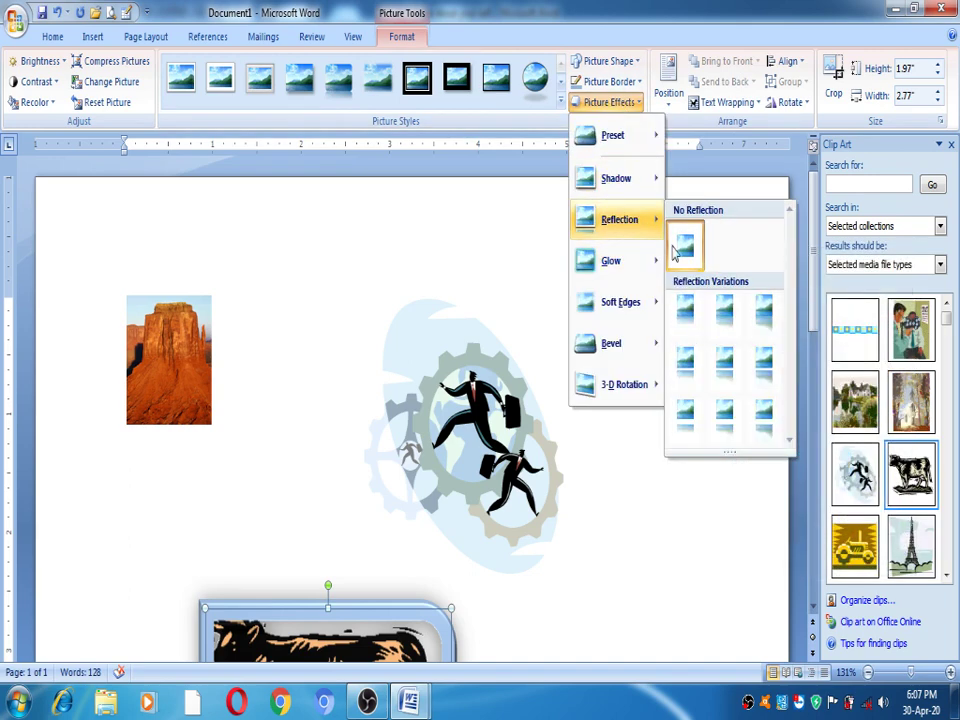
pyautogui.click(722, 325)
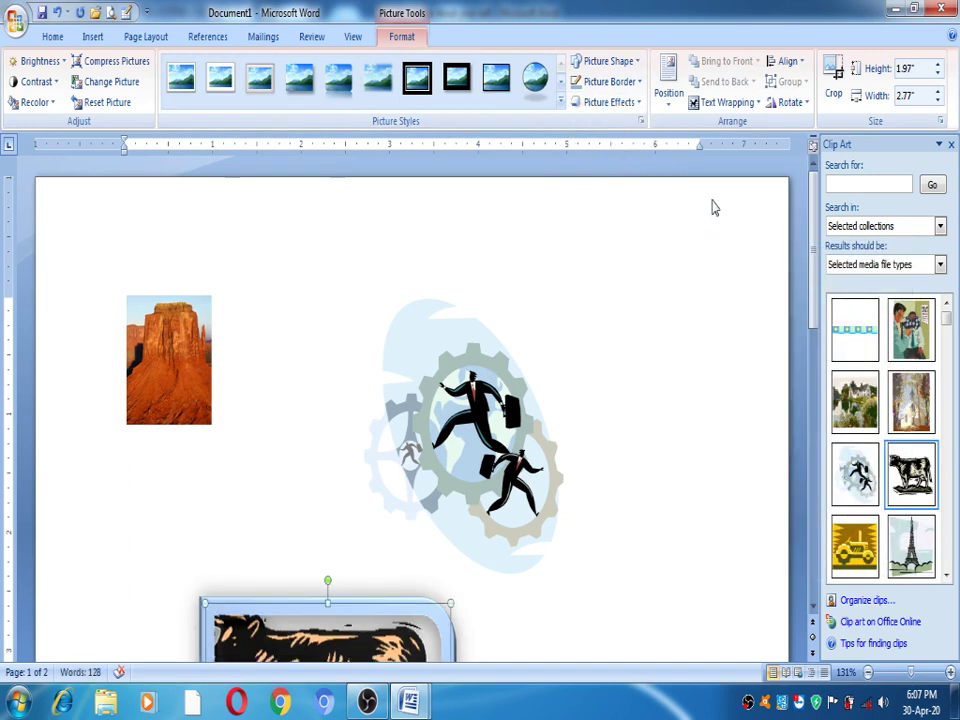
# Step: Position the cow picture at the middle right of the page with text wrapping, and deselect it
pyautogui.click(668, 93)
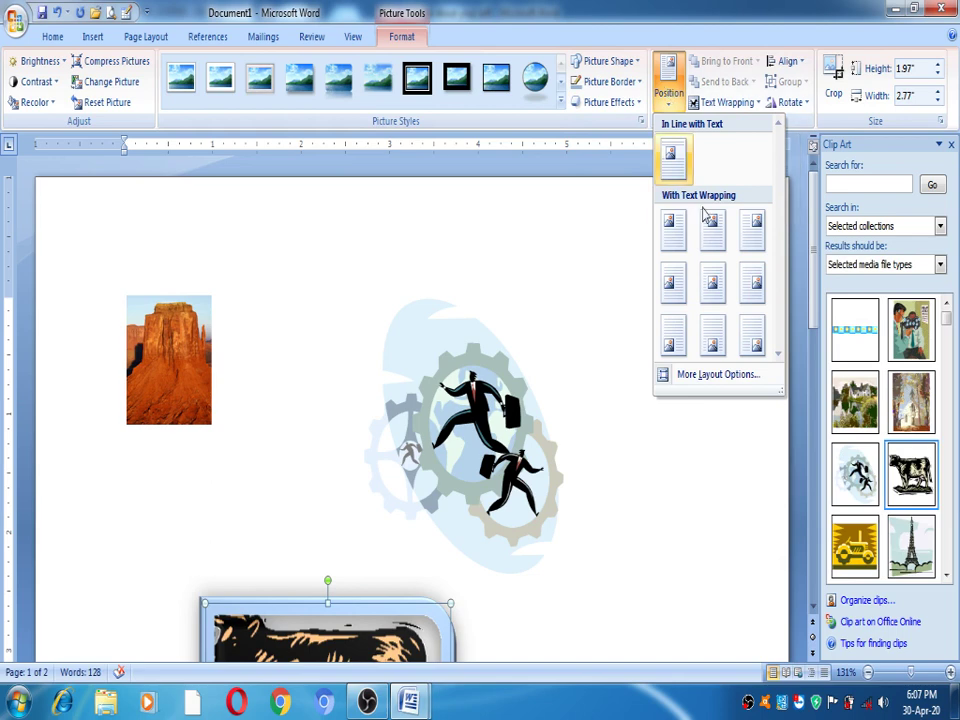
pyautogui.click(748, 290)
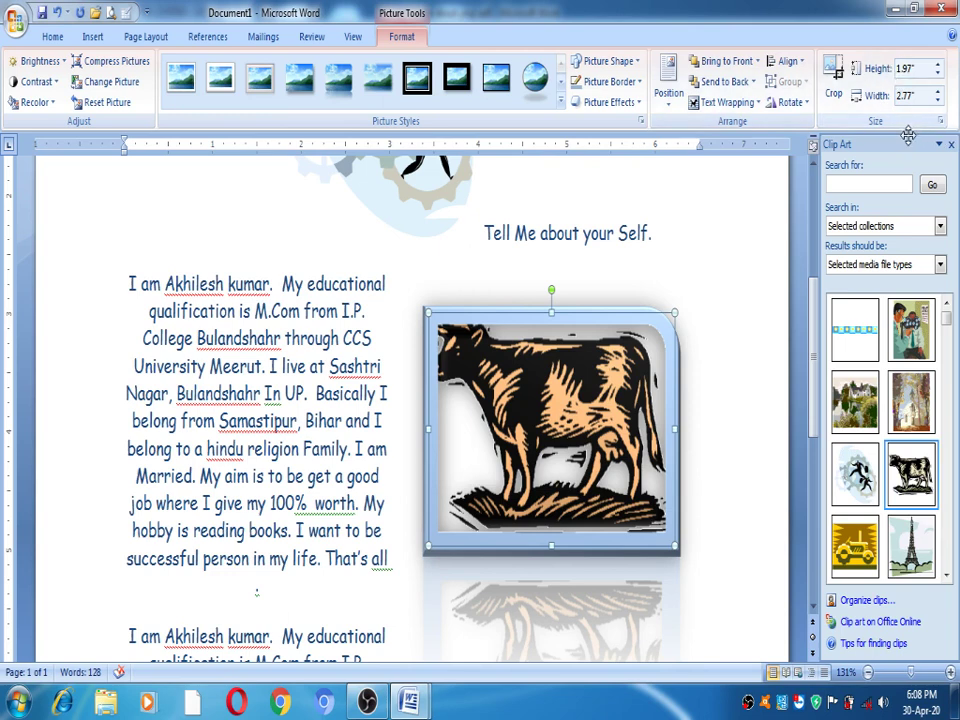
pyautogui.scroll(5, 553, 413)
pyautogui.click(553, 413)
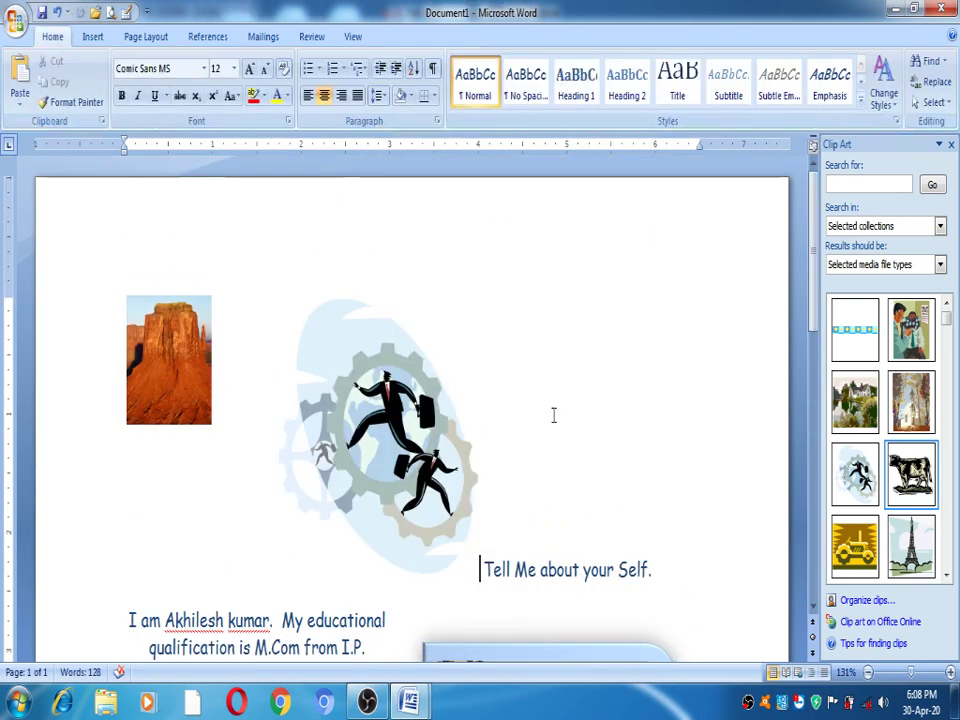
# Step: Delete the running businessmen clip art and the Desert picture from the document
pyautogui.click(405, 437)
pyautogui.press('Delete')
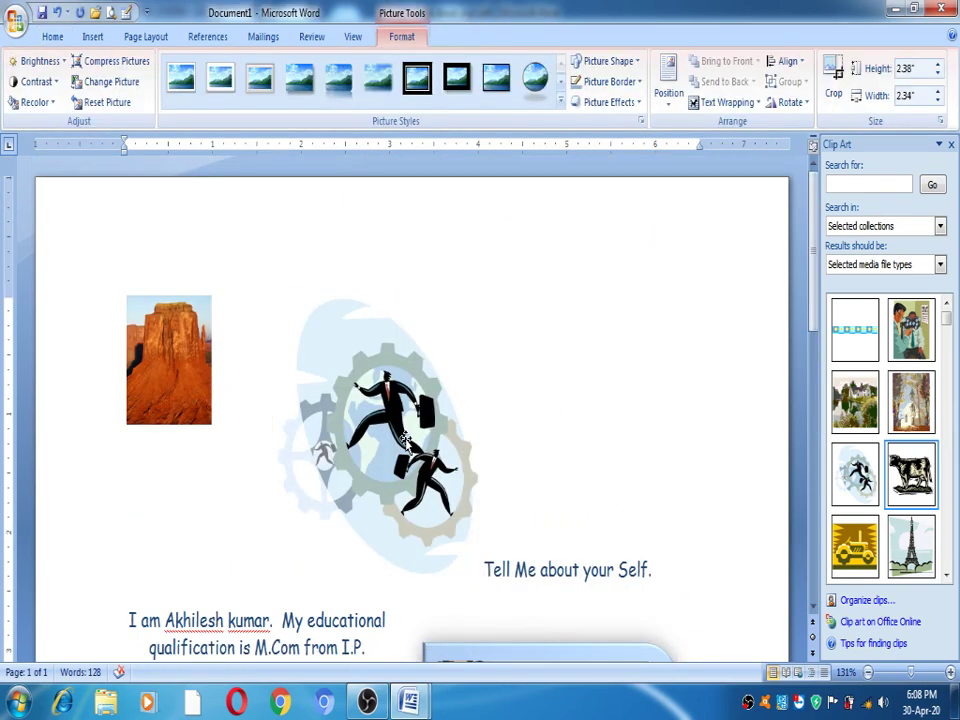
pyautogui.click(178, 378)
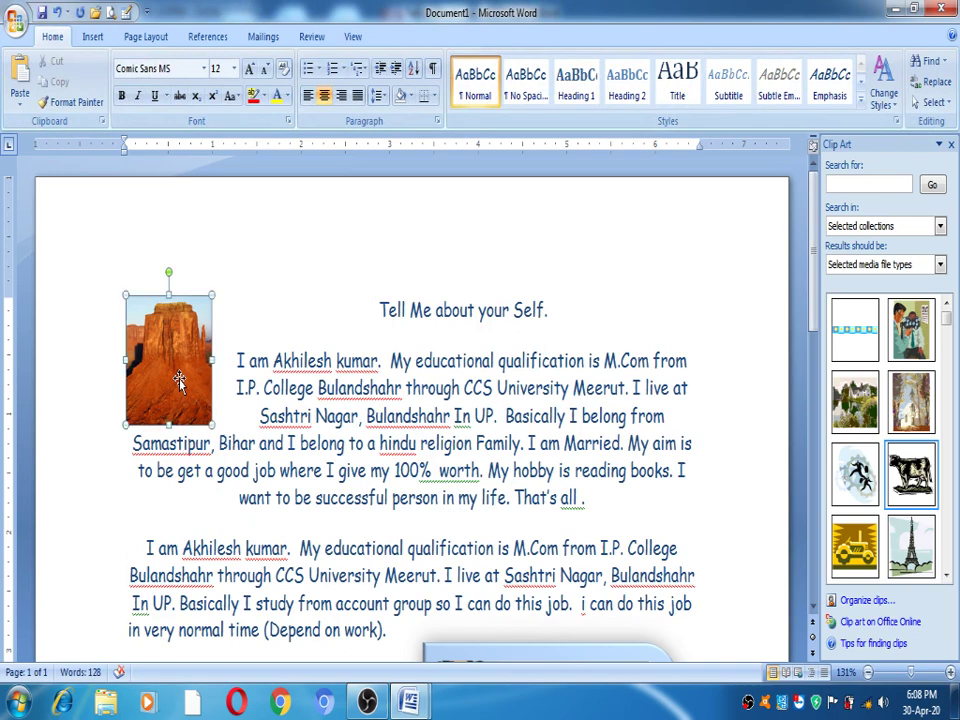
pyautogui.press('Delete')
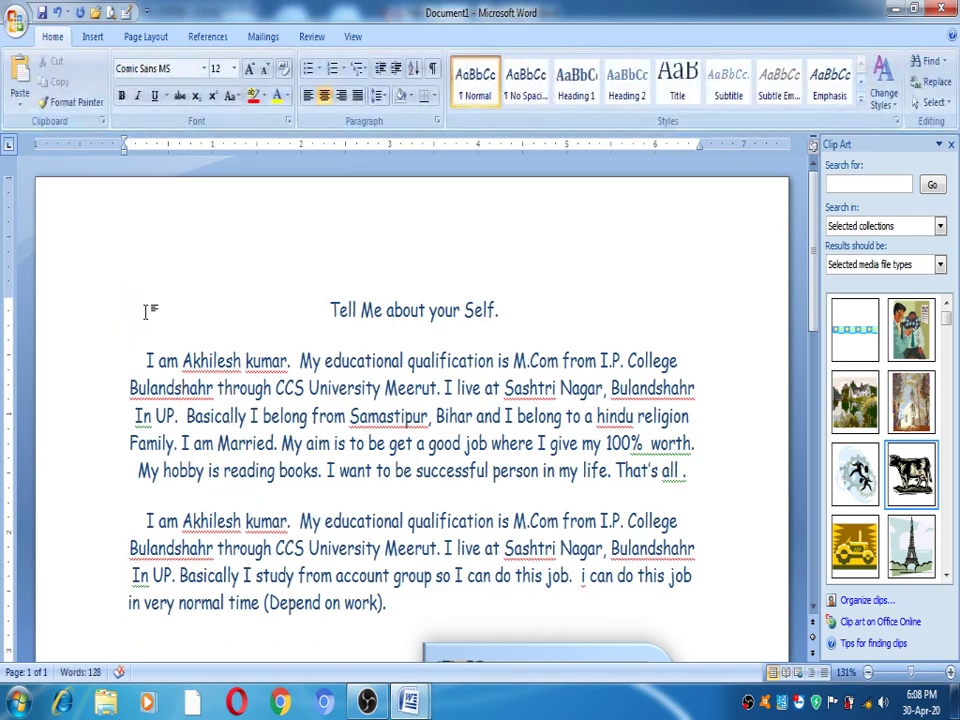
# Step: Draw a diamond shape about 1.46" high and 1.78" wide over the first paragraph
pyautogui.click(92, 37)
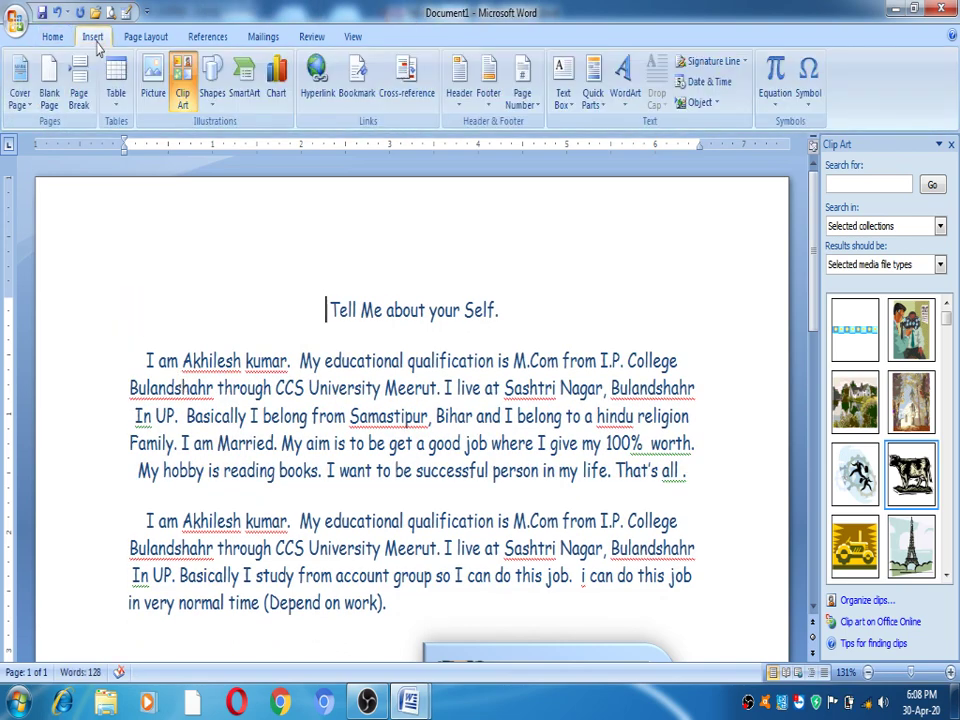
pyautogui.click(214, 66)
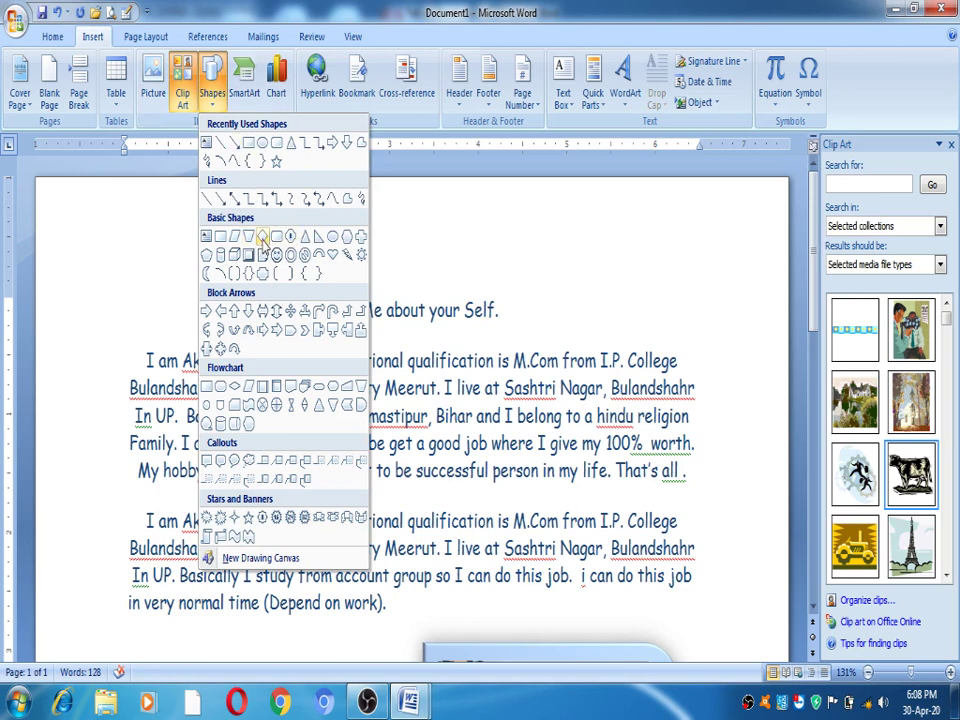
pyautogui.click(263, 237)
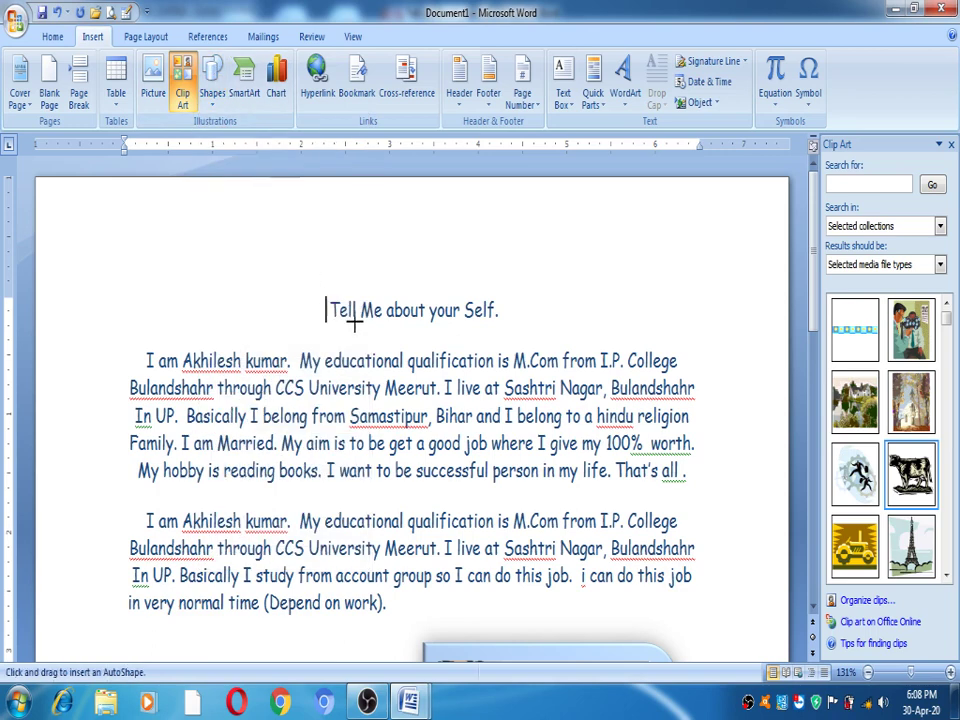
pyautogui.moveTo(360, 332)
pyautogui.mouseDown()
pyautogui.moveTo(396, 388)
pyautogui.moveTo(511, 493)
pyautogui.mouseUp()
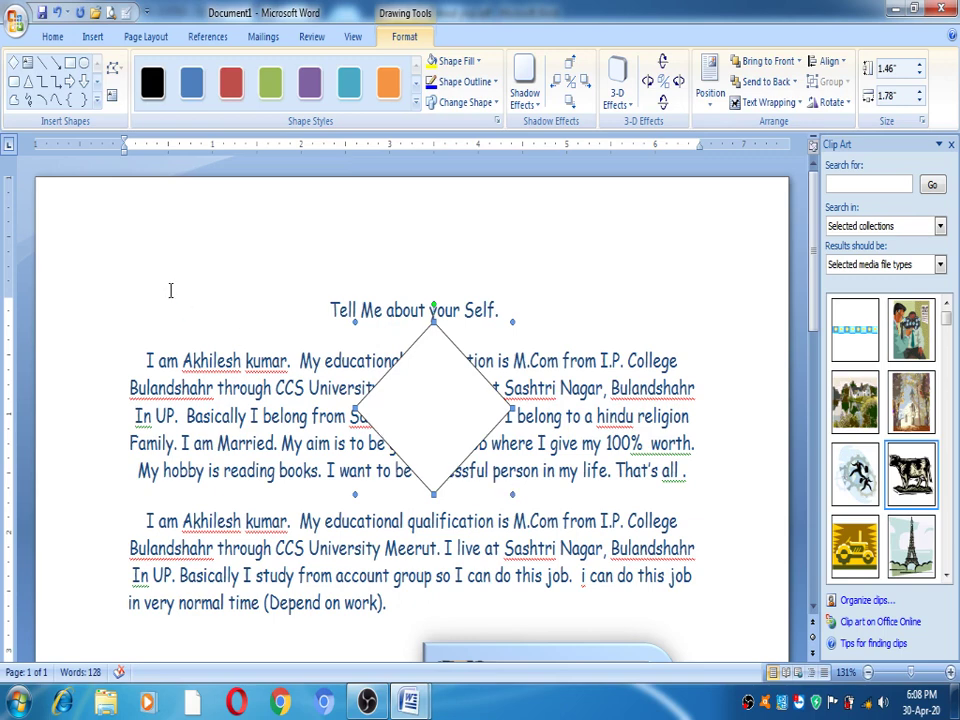
# Step: Draw a right arrow about 1.15" high and 1.61" wide over the first paragraph and adjust its head and shaft proportions
pyautogui.click(70, 82)
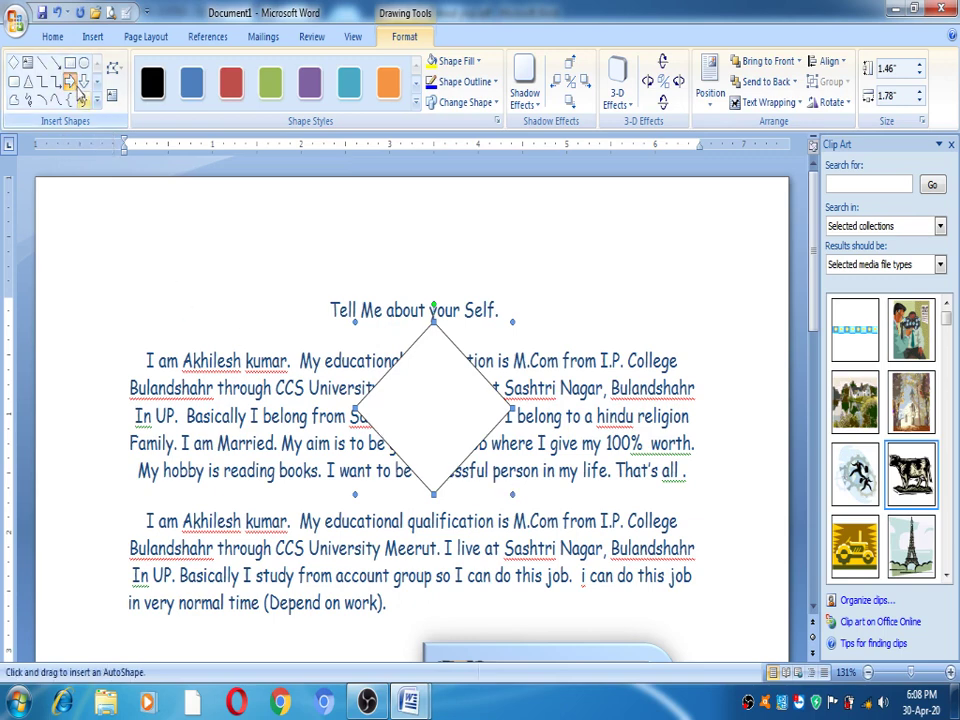
pyautogui.moveTo(230, 311); pyautogui.dragTo(372, 441)
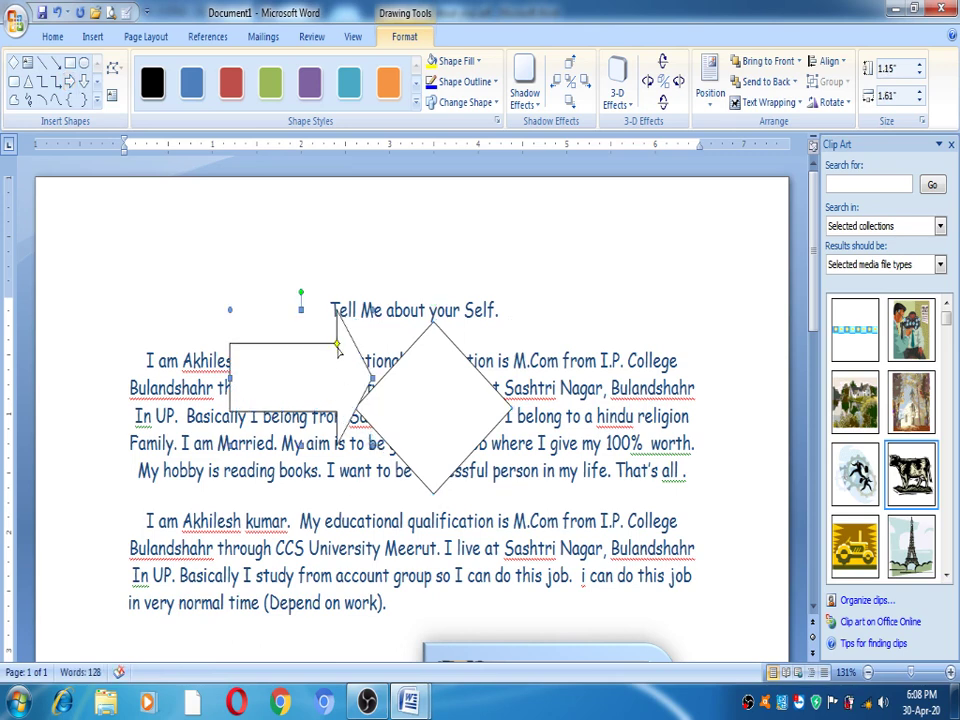
pyautogui.moveTo(338, 349); pyautogui.dragTo(339, 366)
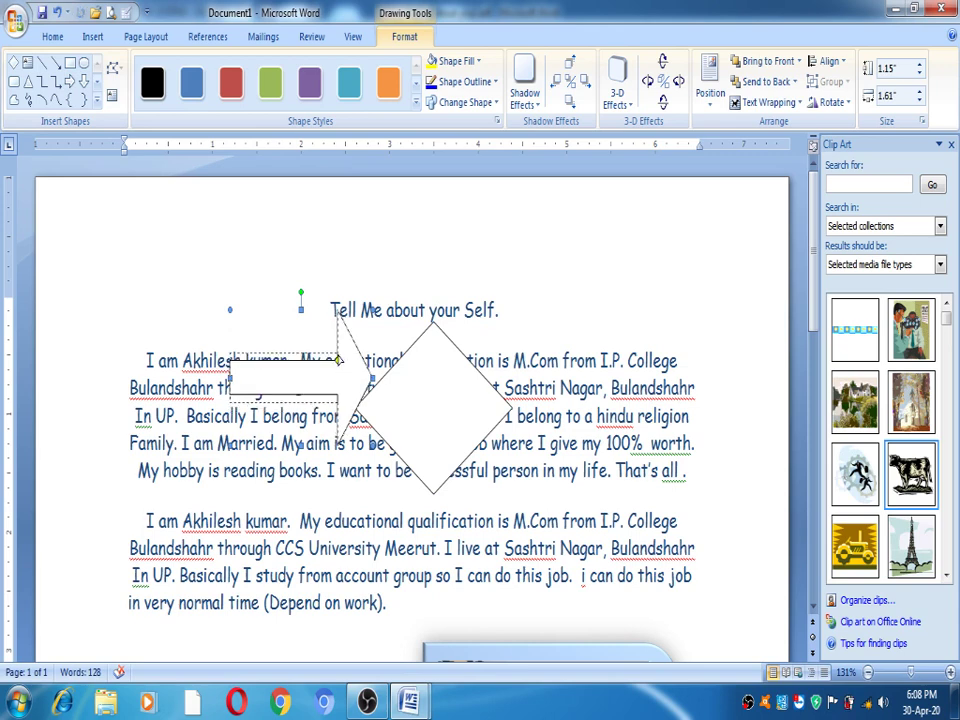
pyautogui.moveTo(310, 369); pyautogui.dragTo(293, 366)
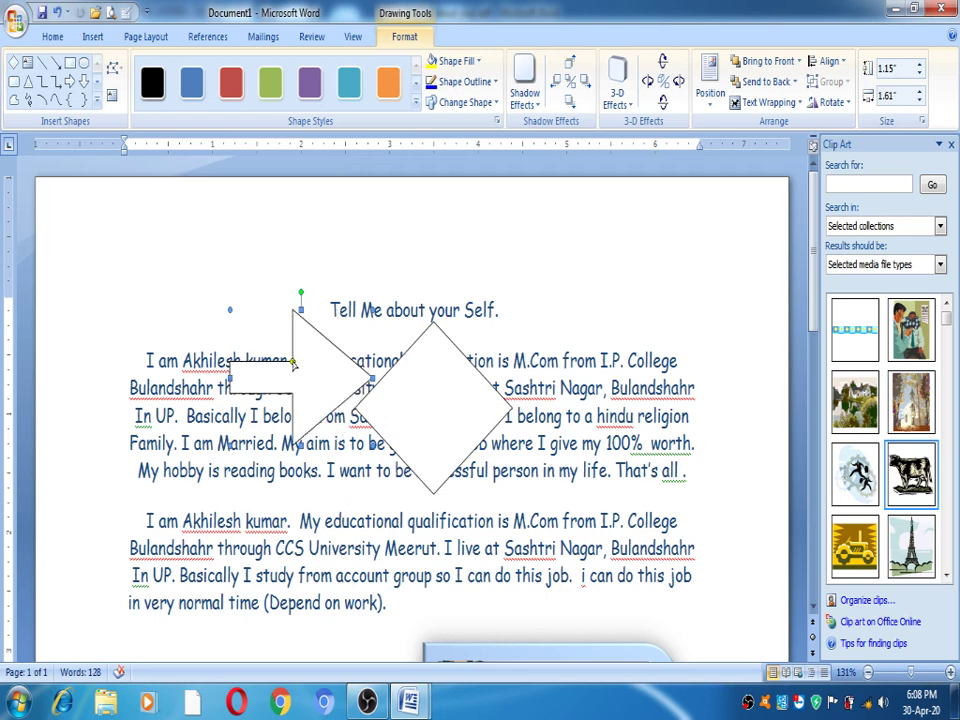
pyautogui.moveTo(292, 361); pyautogui.dragTo(315, 344)
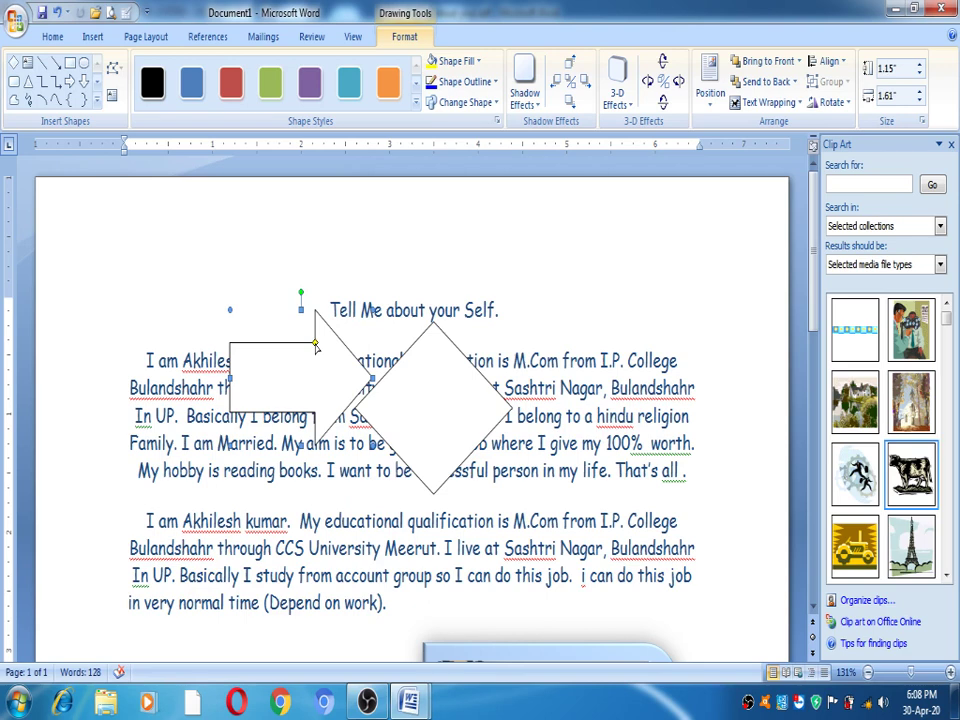
# Step: Add the text "Aline computer" inside the arrow shape
pyautogui.click(113, 98)
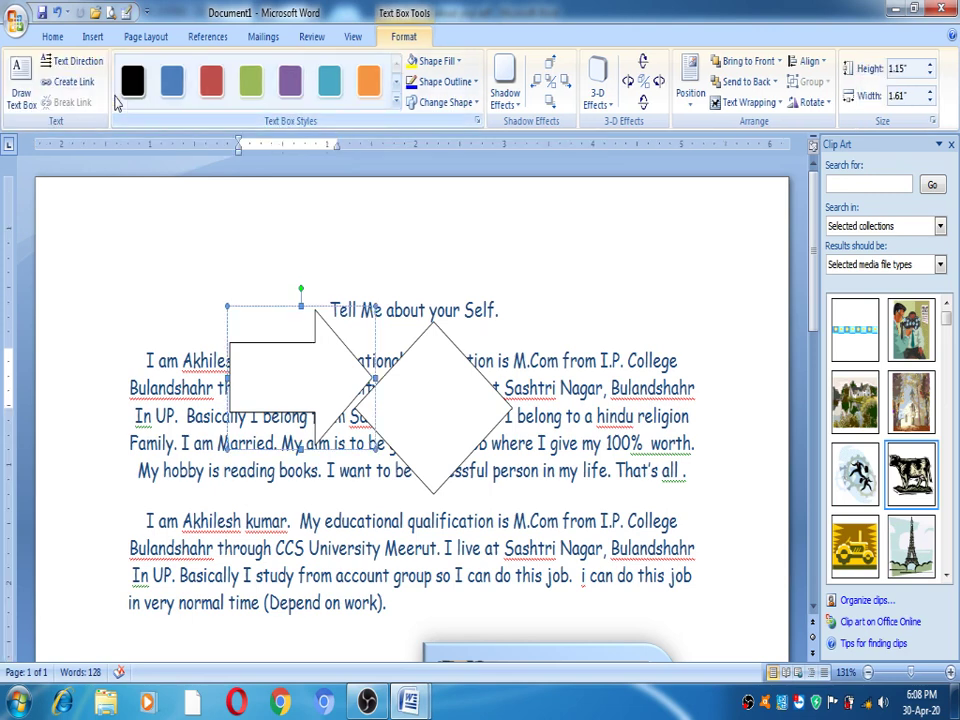
pyautogui.write('df')
pyautogui.press('BackSpace')
pyautogui.press('BackSpace')
pyautogui.write('aline ')
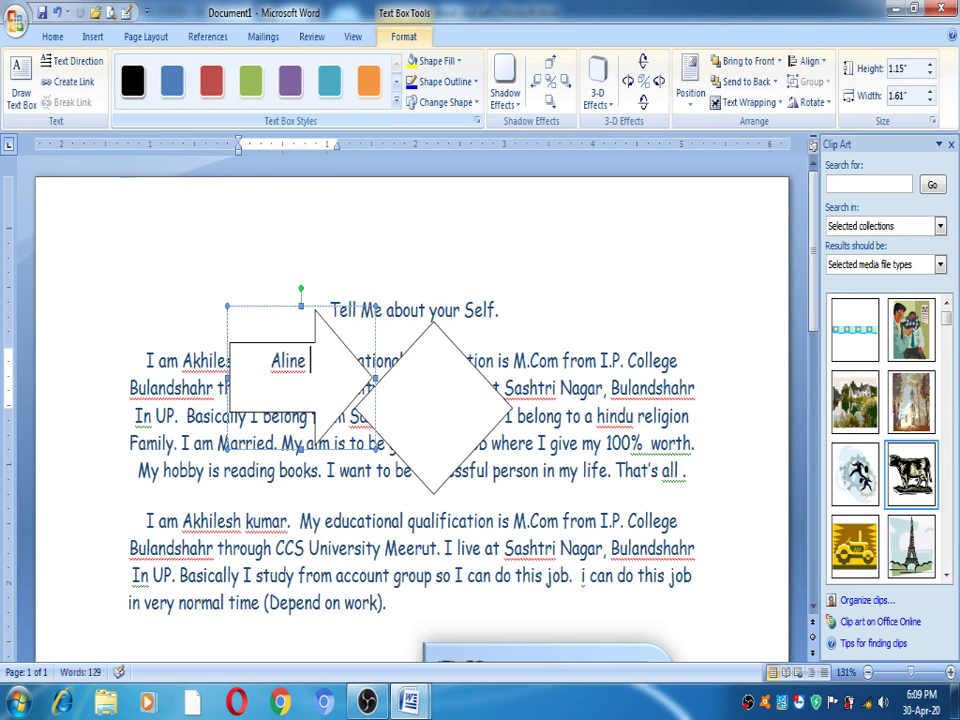
pyautogui.write('computer')
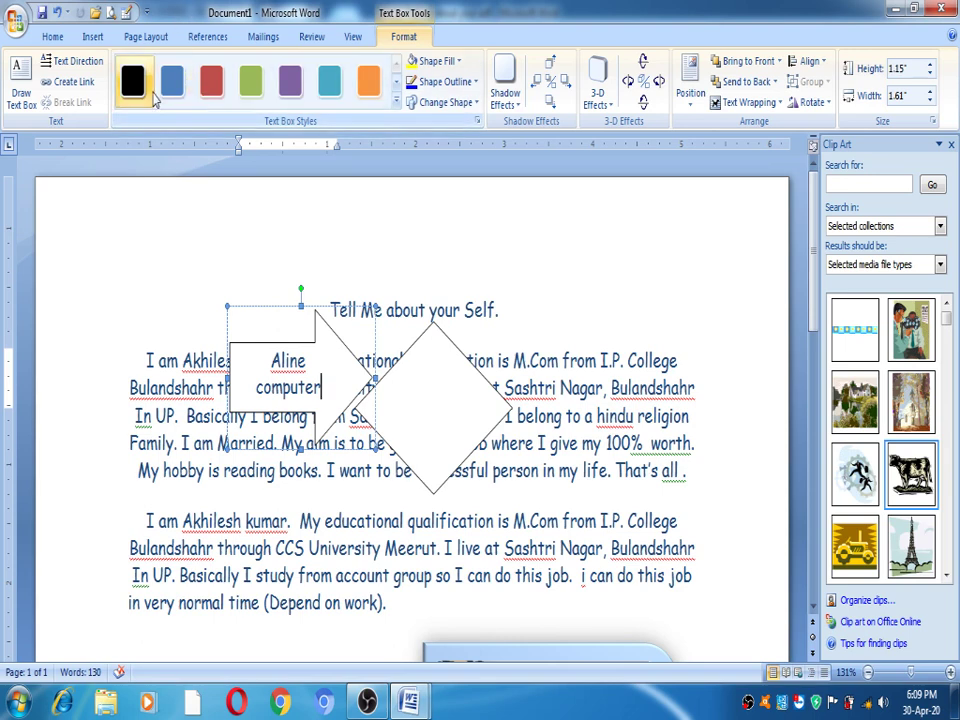
# Step: Cycle the arrow's text direction through both vertical orientations and back to horizontal
pyautogui.click(95, 68)
pyautogui.click(95, 68)
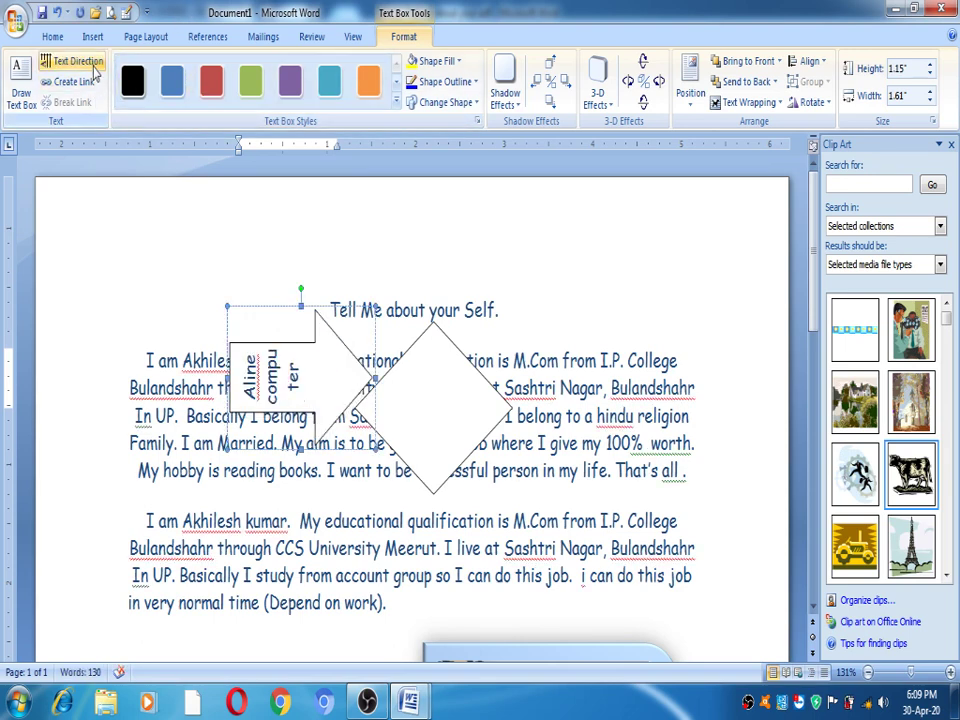
pyautogui.click(95, 66)
pyautogui.click(95, 66)
pyautogui.click(95, 66)
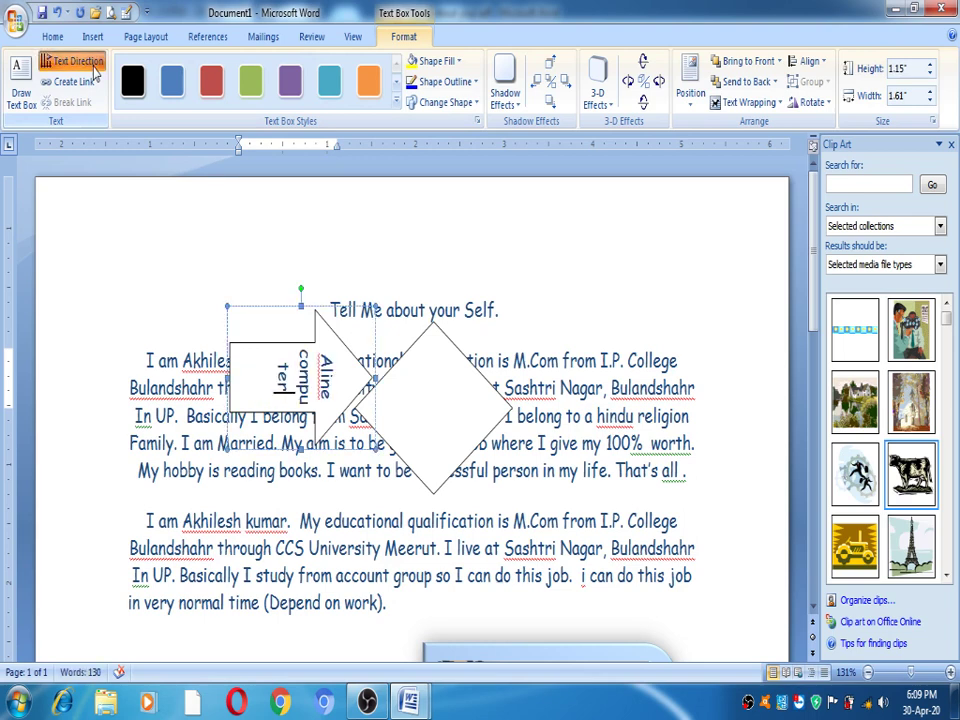
pyautogui.click(95, 66)
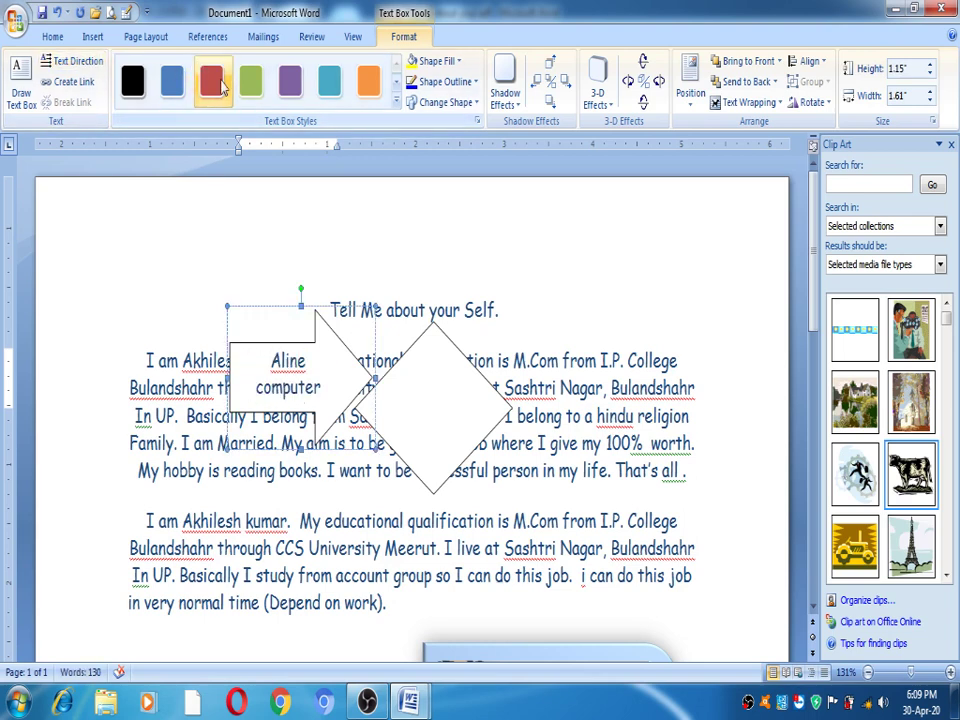
# Step: Format the arrow with the orange double-outline style, a light orange fill and a light green outline
pyautogui.click(397, 105)
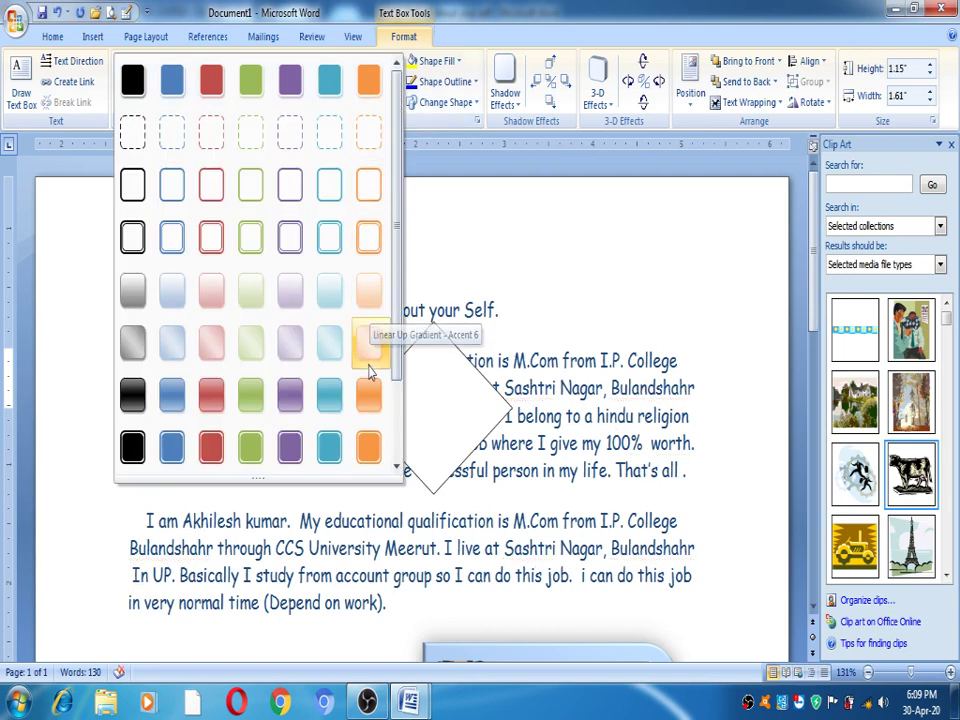
pyautogui.click(370, 450)
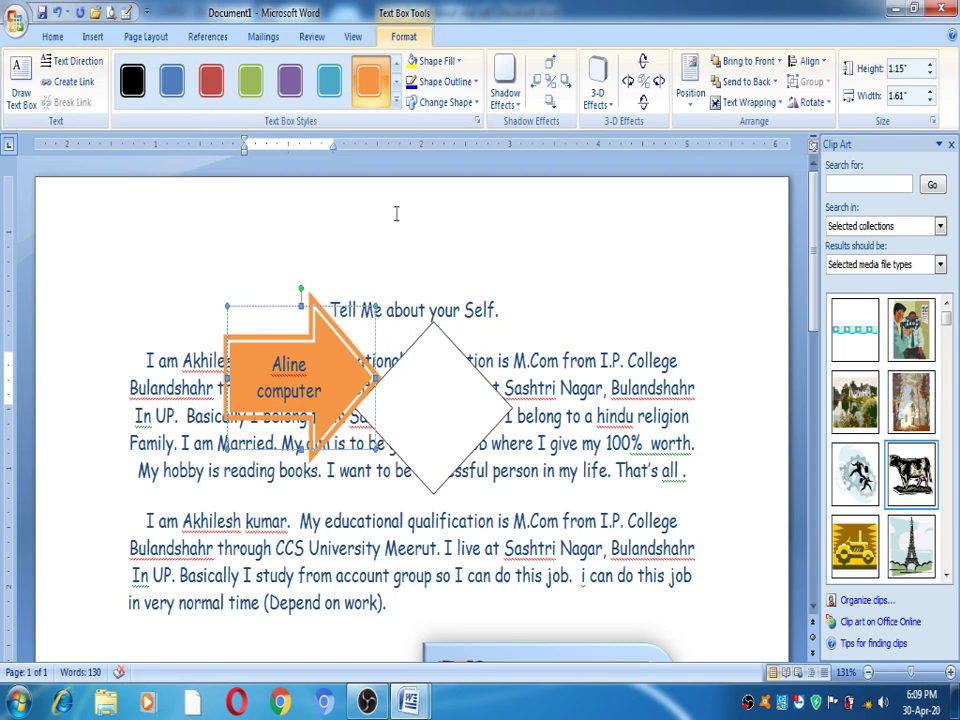
pyautogui.click(446, 63)
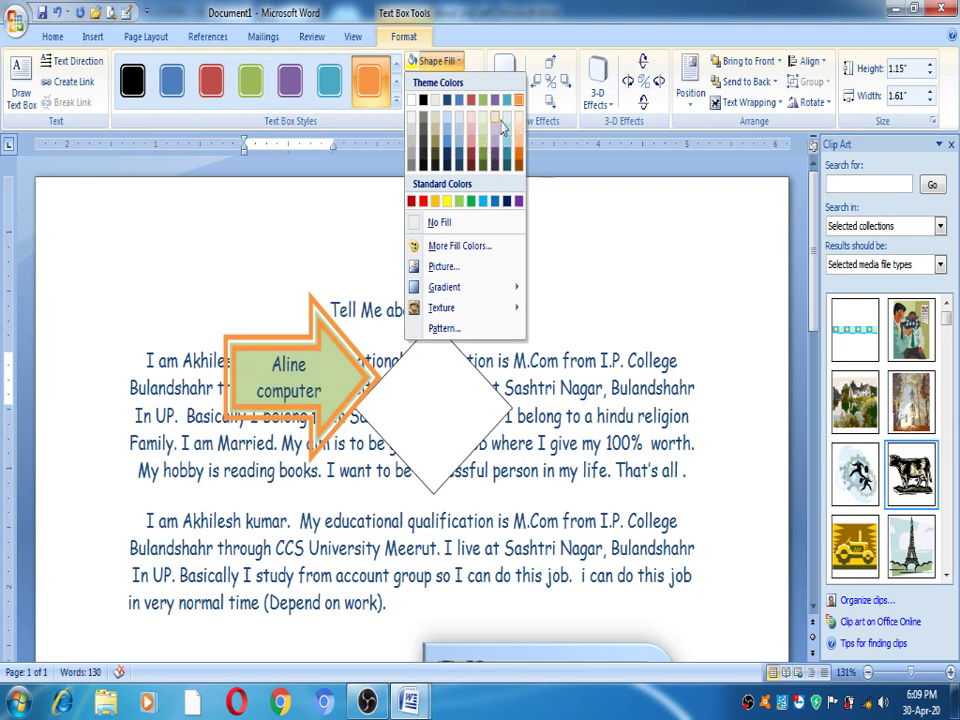
pyautogui.click(518, 148)
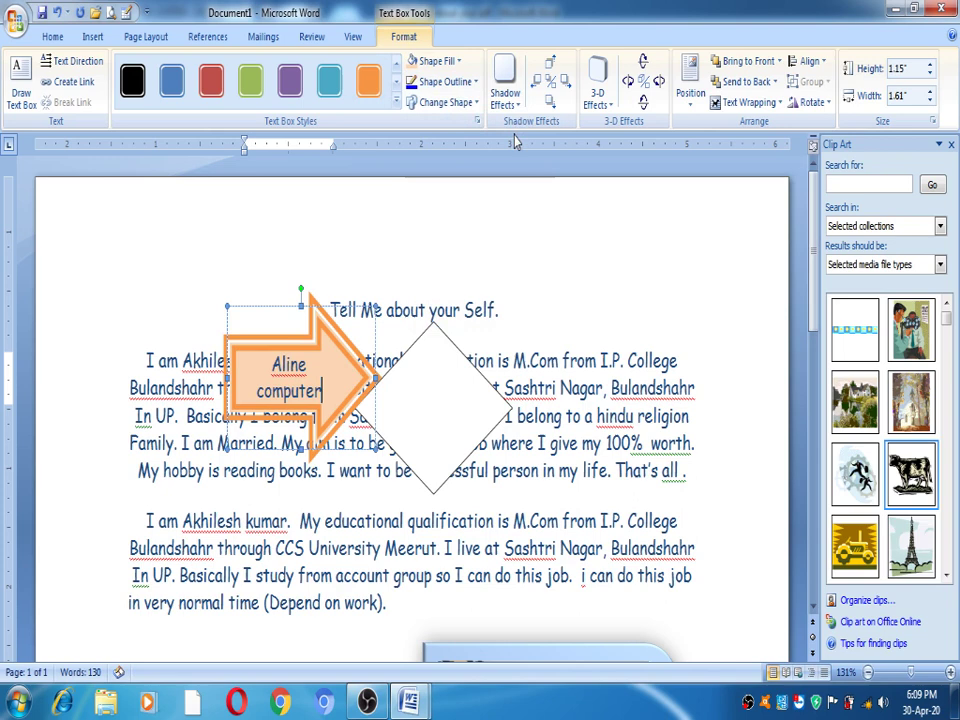
pyautogui.click(440, 84)
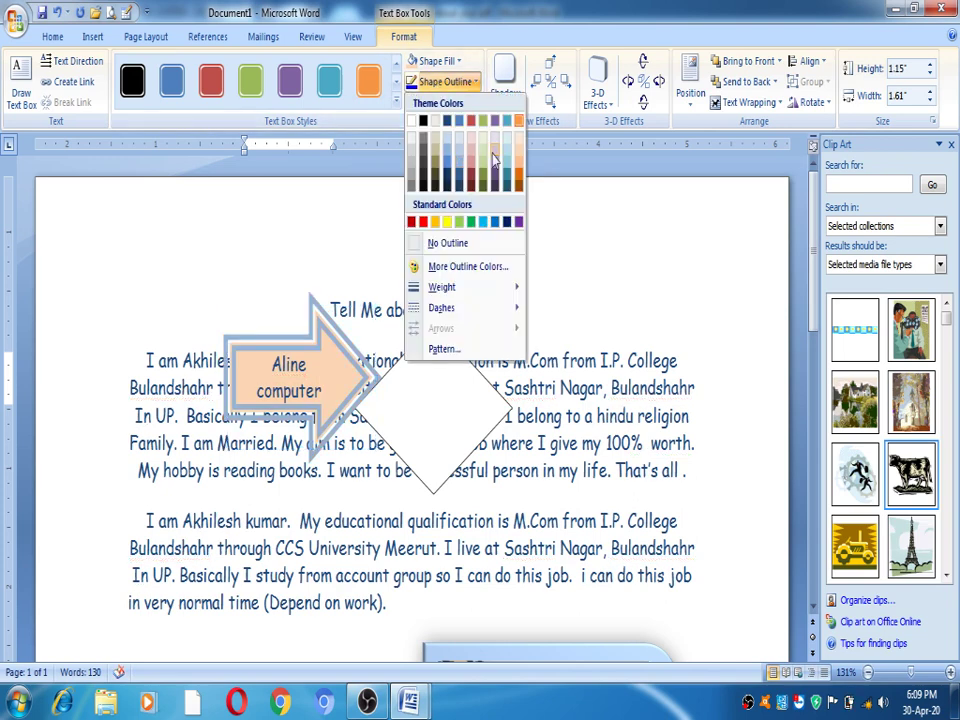
pyautogui.click(459, 221)
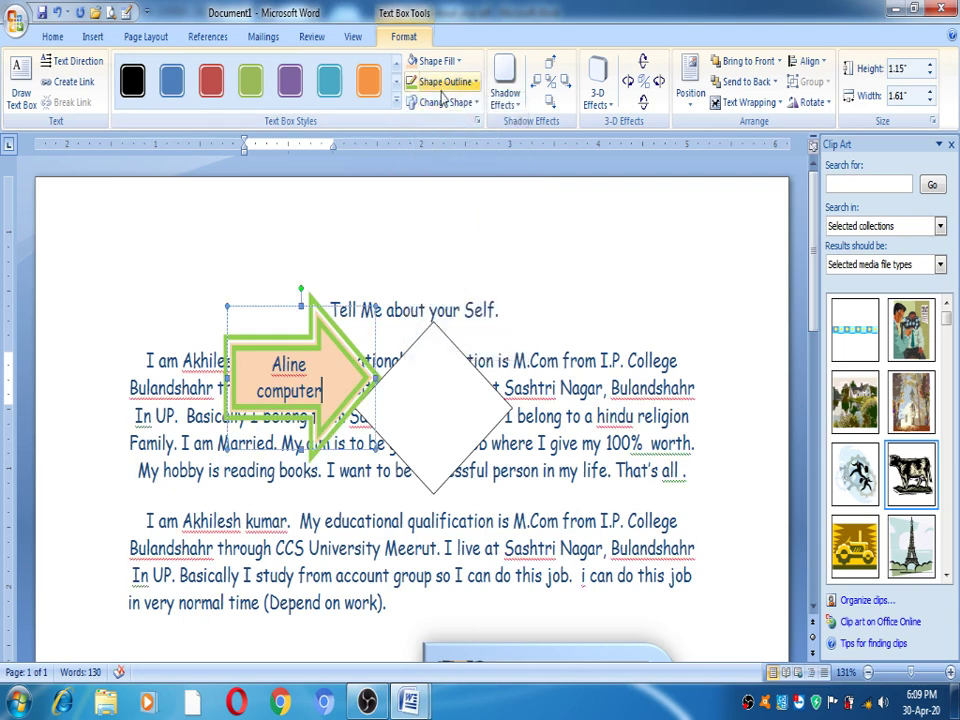
# Step: Change the arrow's shape through a pentagon, a flowchart card and an explosion, ending with the horizontal scroll
pyautogui.click(442, 102)
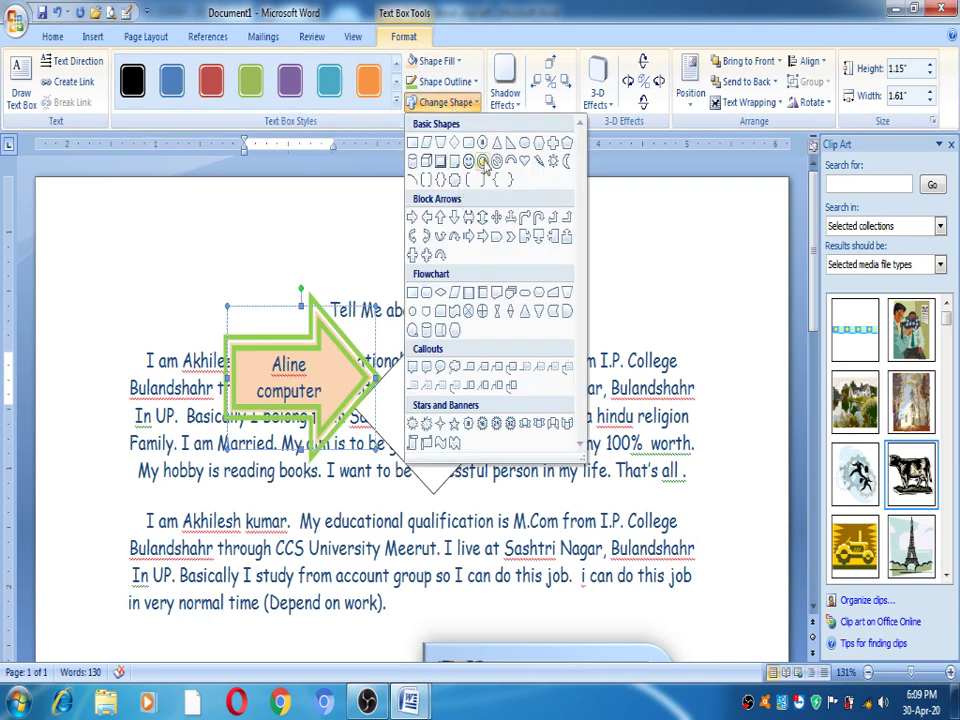
pyautogui.click(494, 238)
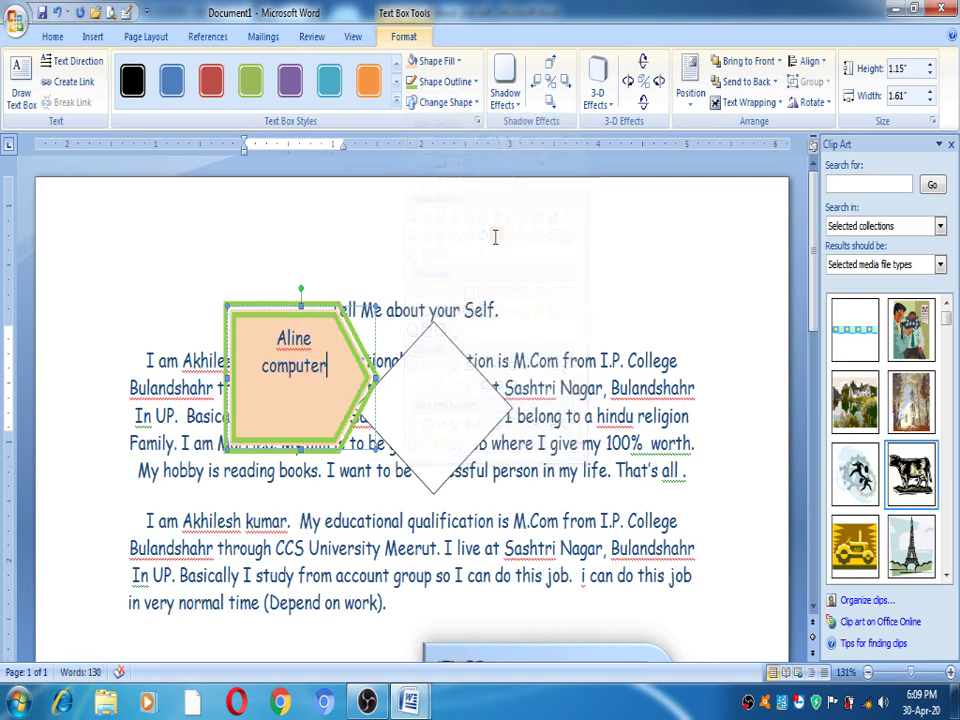
pyautogui.click(474, 104)
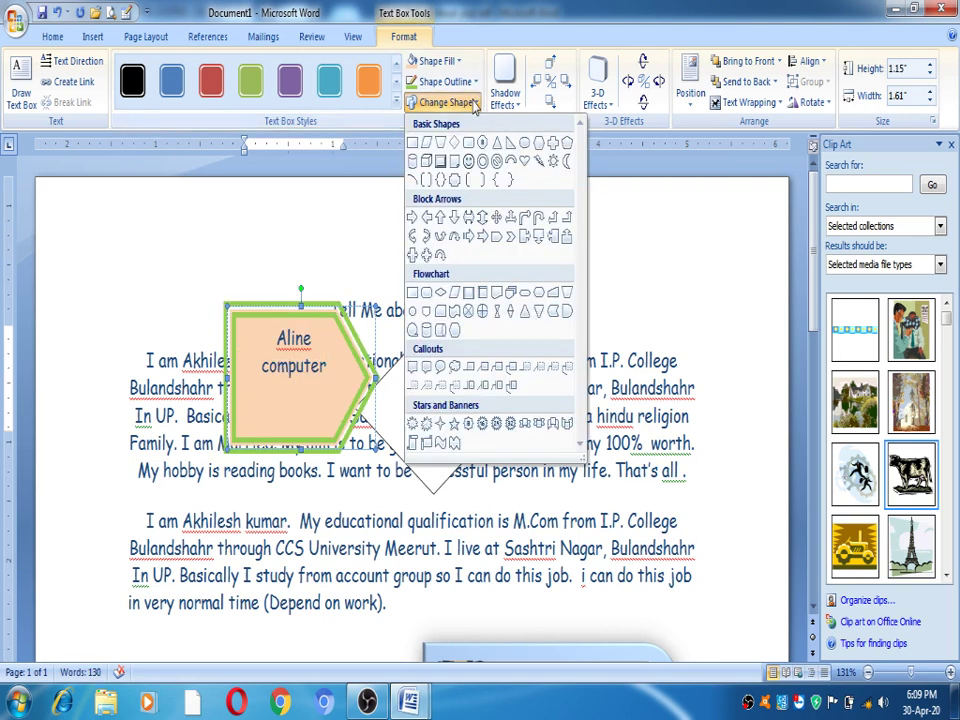
pyautogui.click(441, 313)
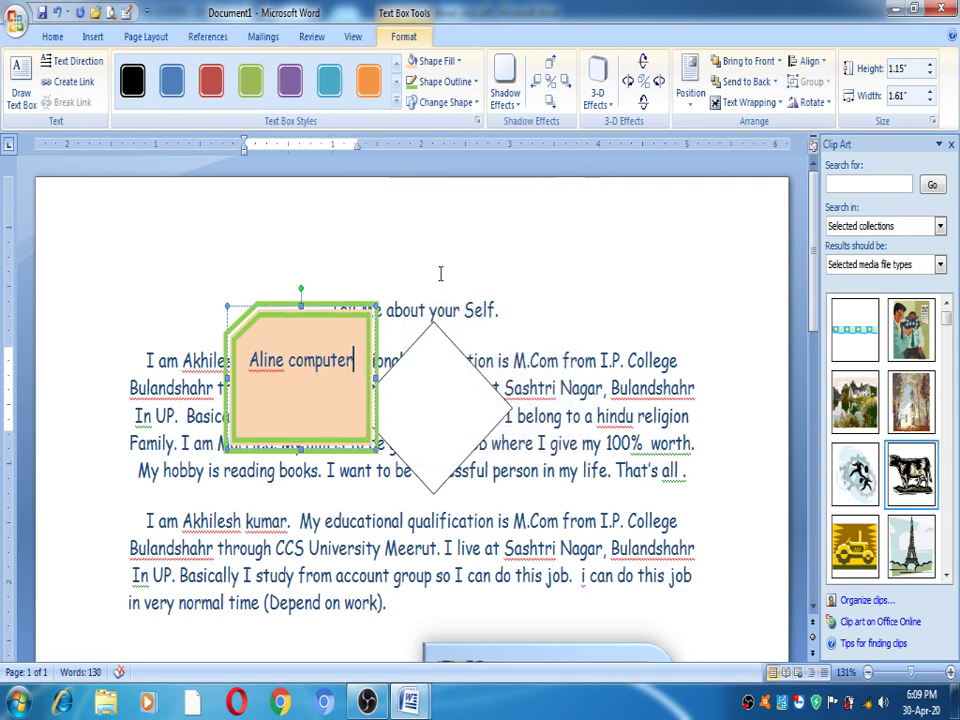
pyautogui.click(454, 113)
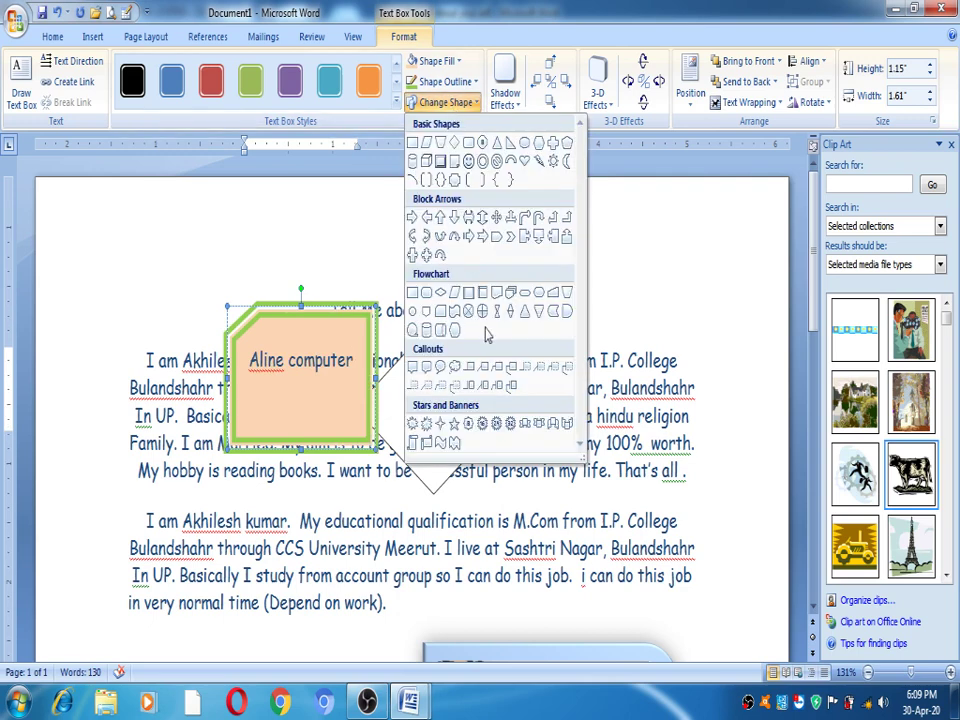
pyautogui.click(427, 425)
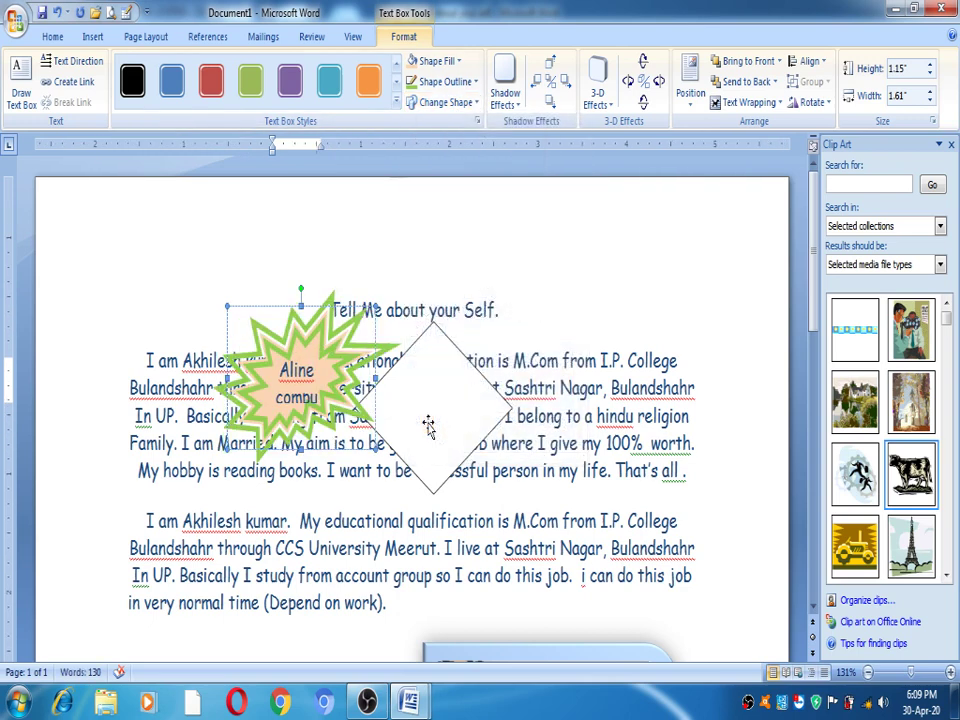
pyautogui.click(460, 110)
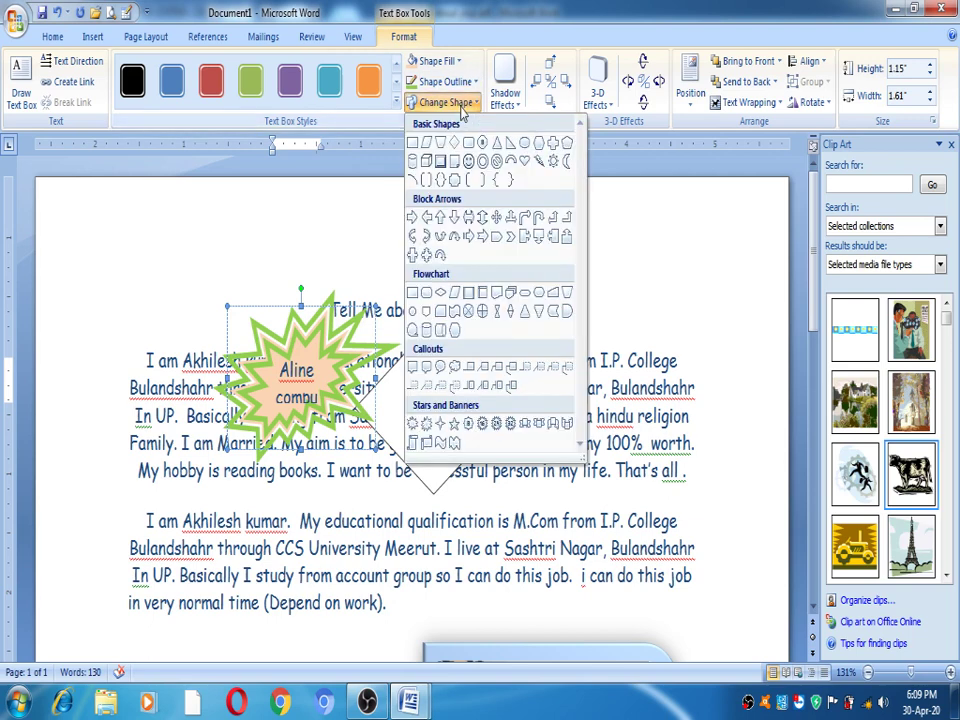
pyautogui.click(426, 444)
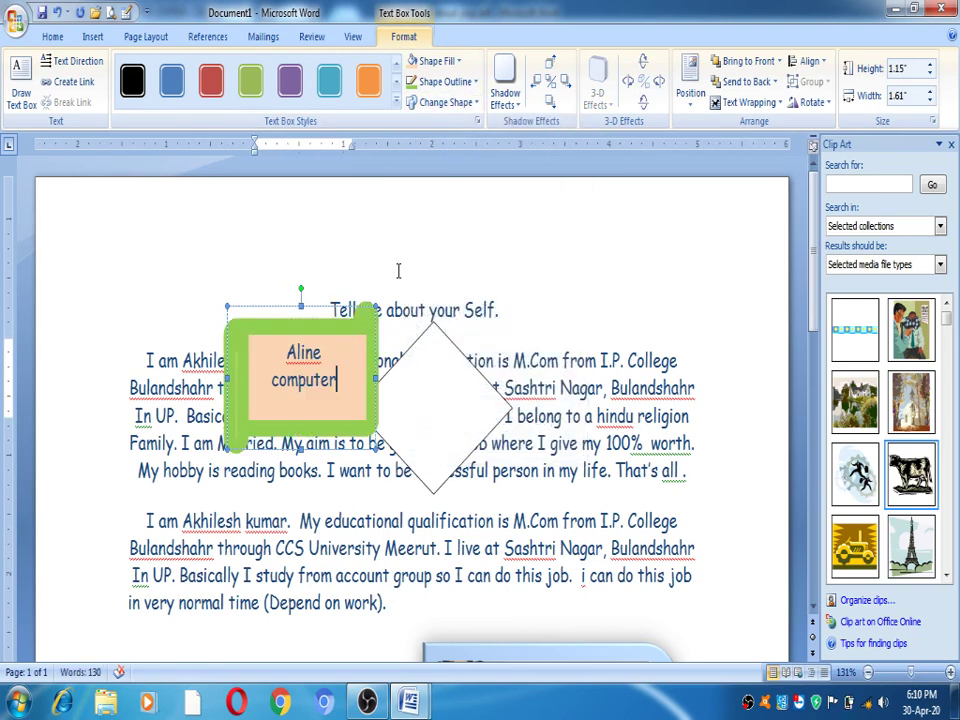
# Step: Give the scroll shape a yellow shadow and nudge the shadow upward several times
pyautogui.click(505, 88)
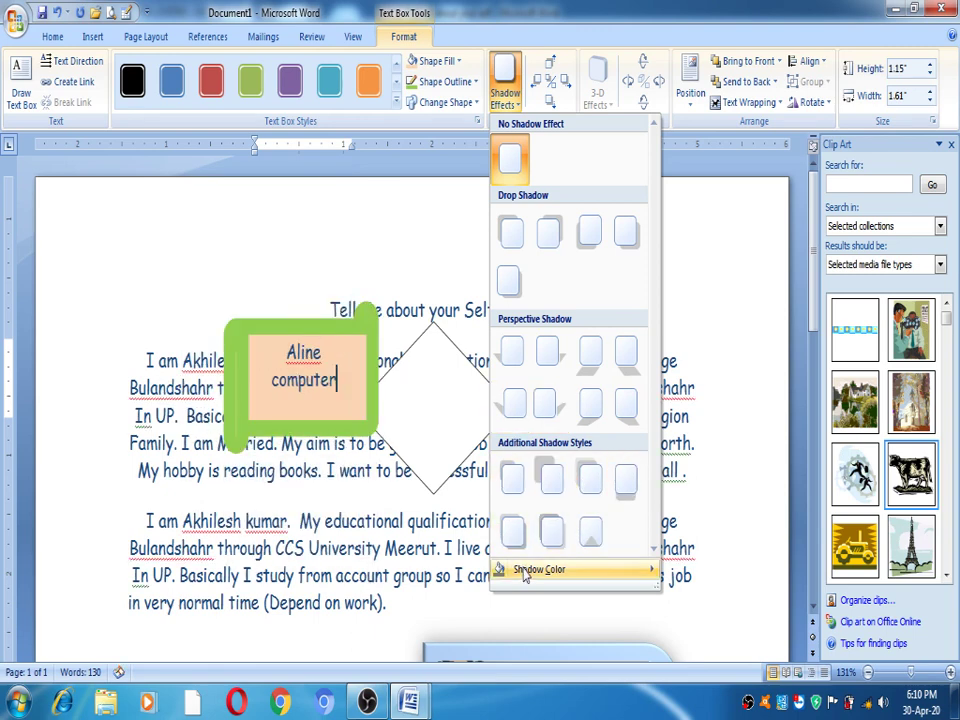
pyautogui.moveTo(523, 575)
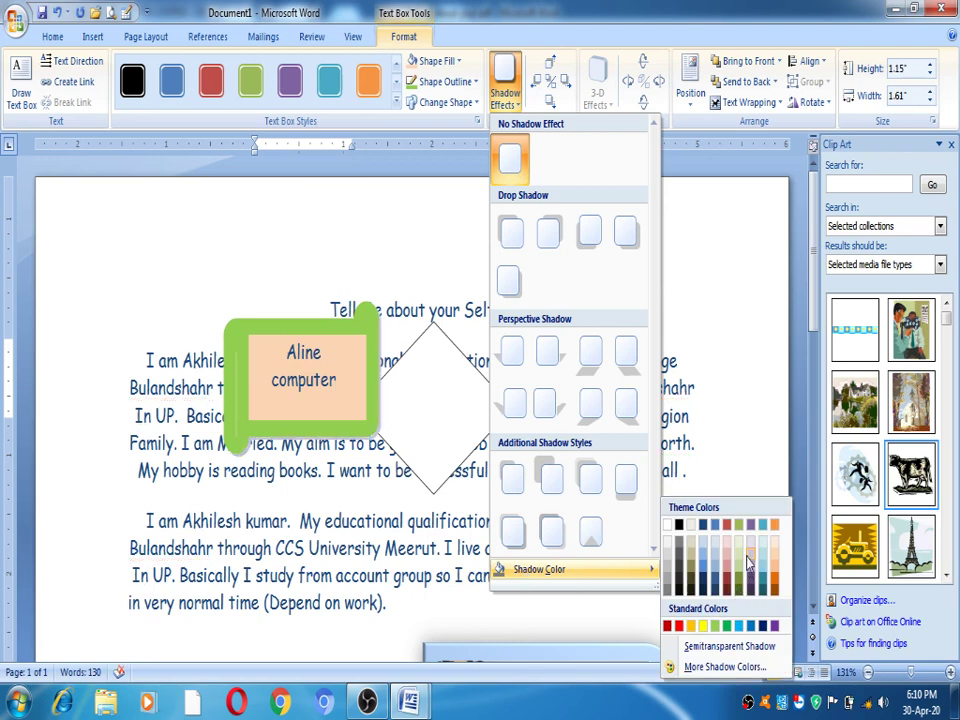
pyautogui.click(703, 627)
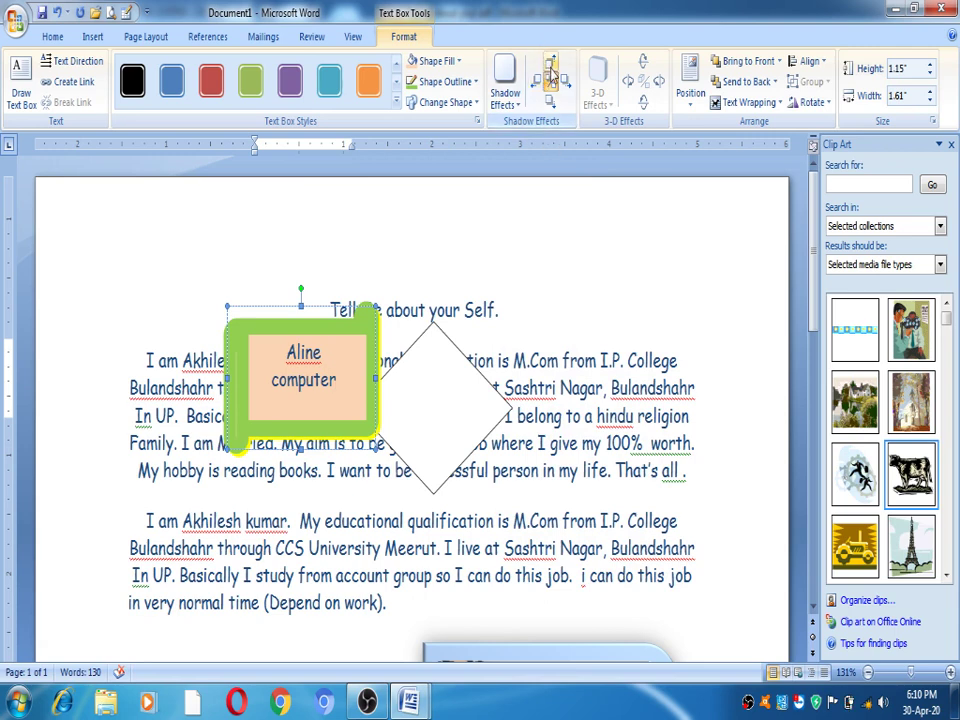
pyautogui.click(551, 64)
pyautogui.click(551, 64)
pyautogui.click(551, 64)
pyautogui.click(551, 64)
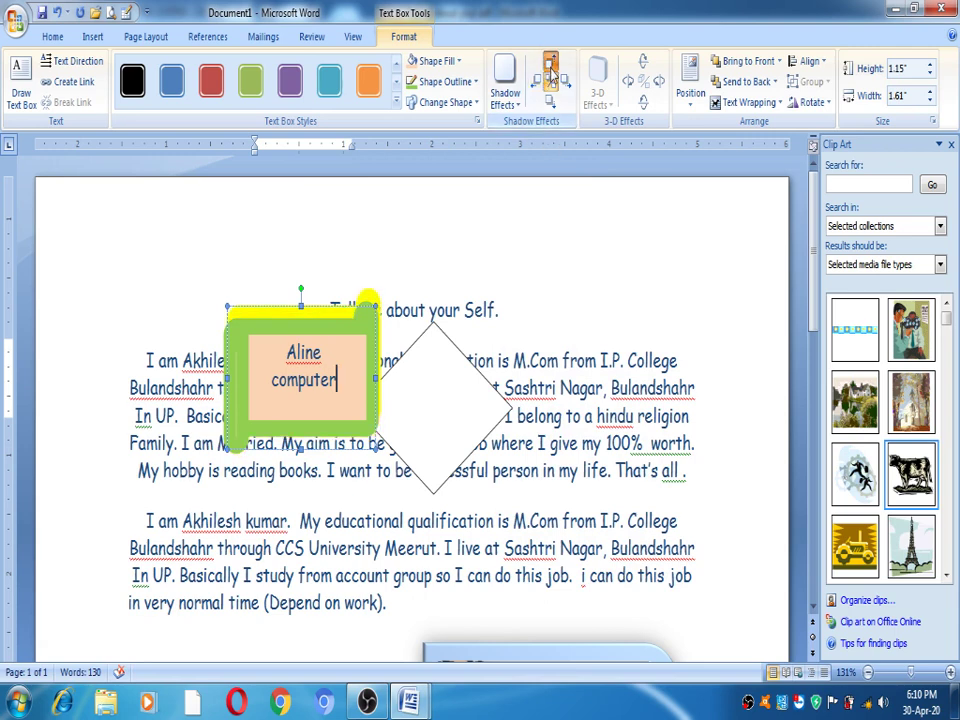
pyautogui.click(551, 64)
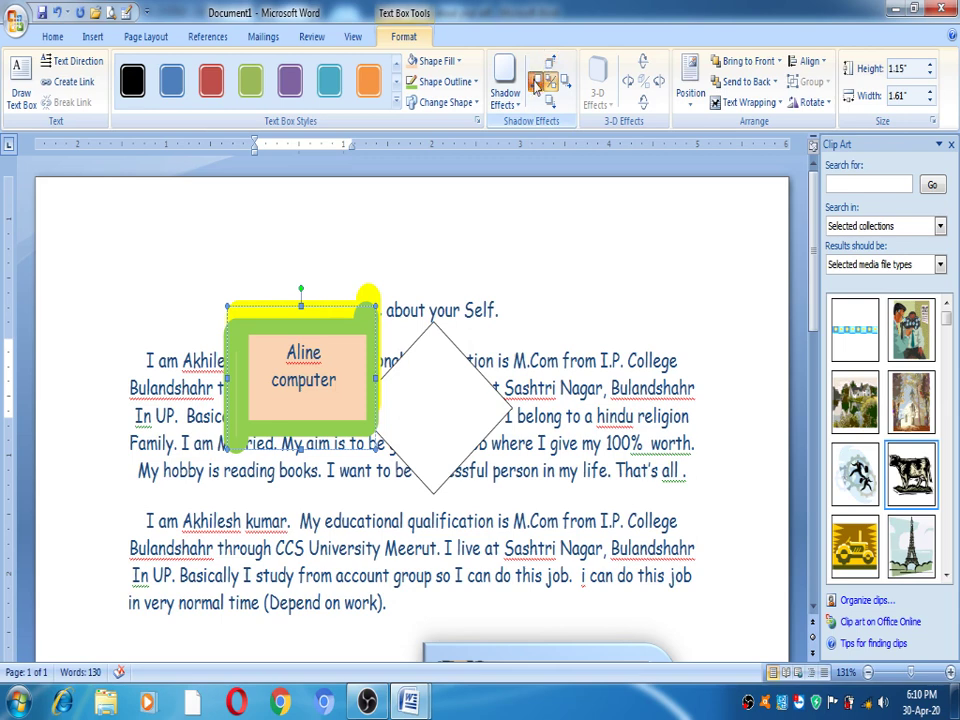
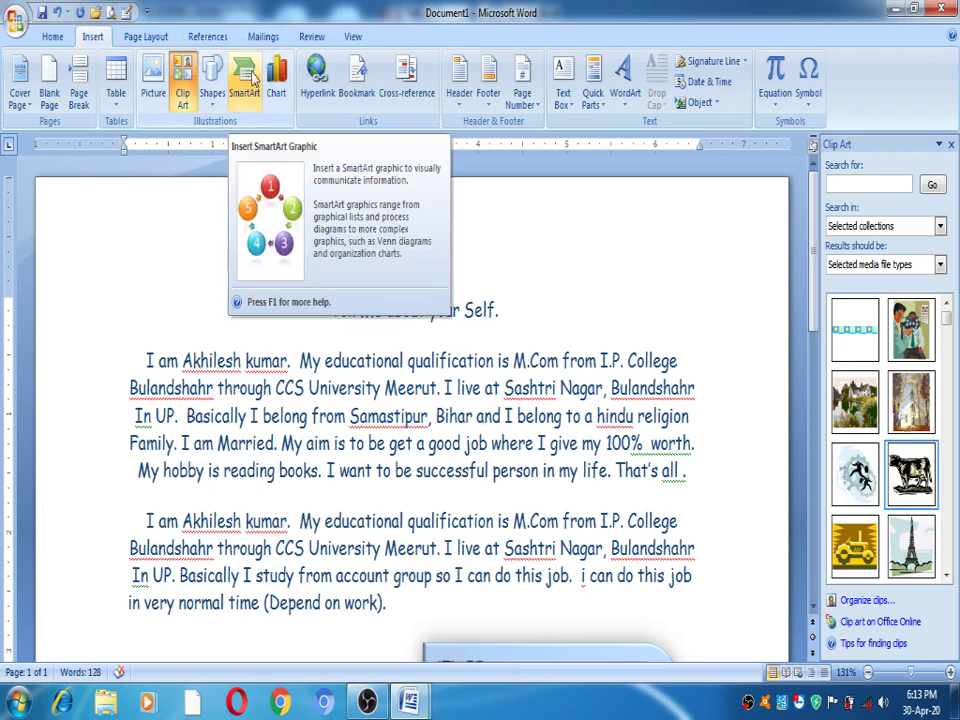
# Step: Insert a Table Hierarchy SmartArt graphic at the start of the document
pyautogui.click(245, 80)
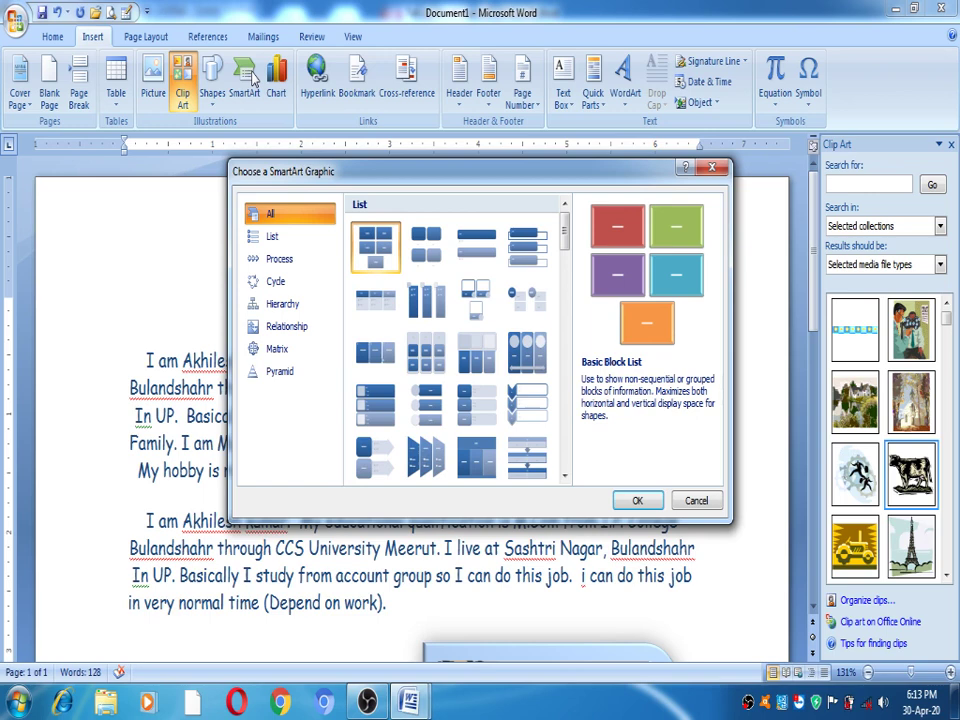
pyautogui.moveTo(563, 242); pyautogui.dragTo(564, 390)
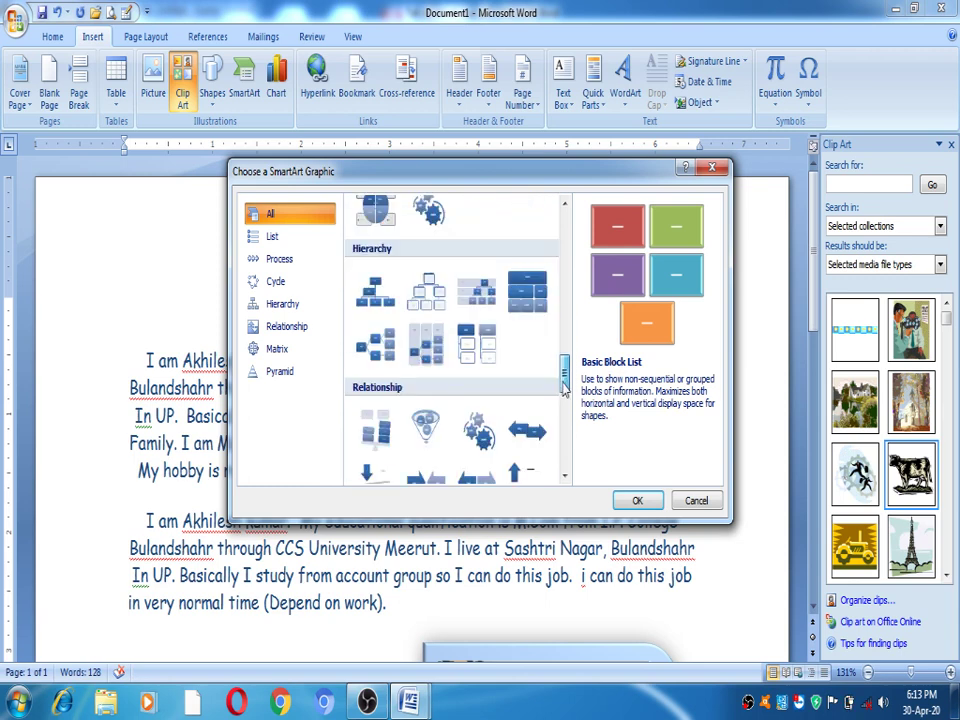
pyautogui.click(539, 305)
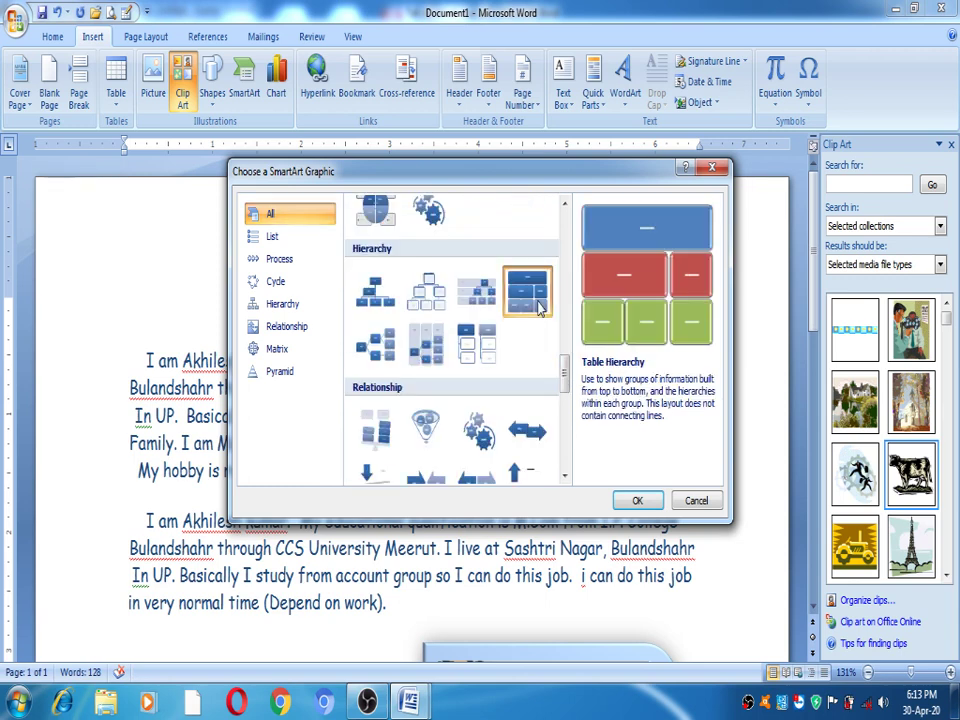
pyautogui.click(641, 501)
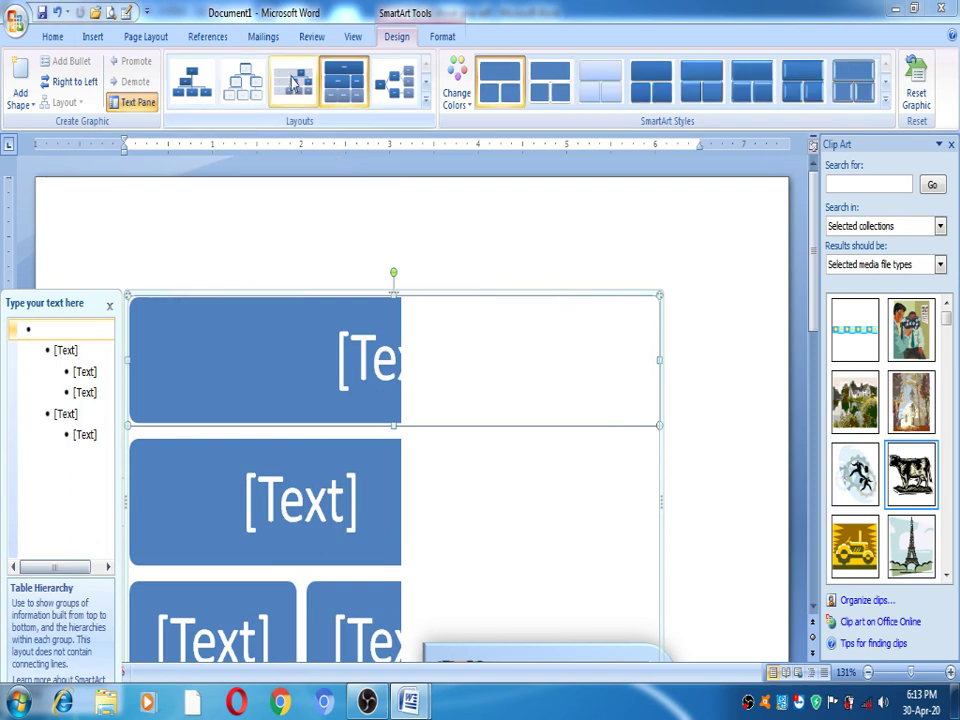
# Step: Try the Organization Chart layout on the hierarchy SmartArt graphic and reduce the graphic's width
pyautogui.click(190, 80)
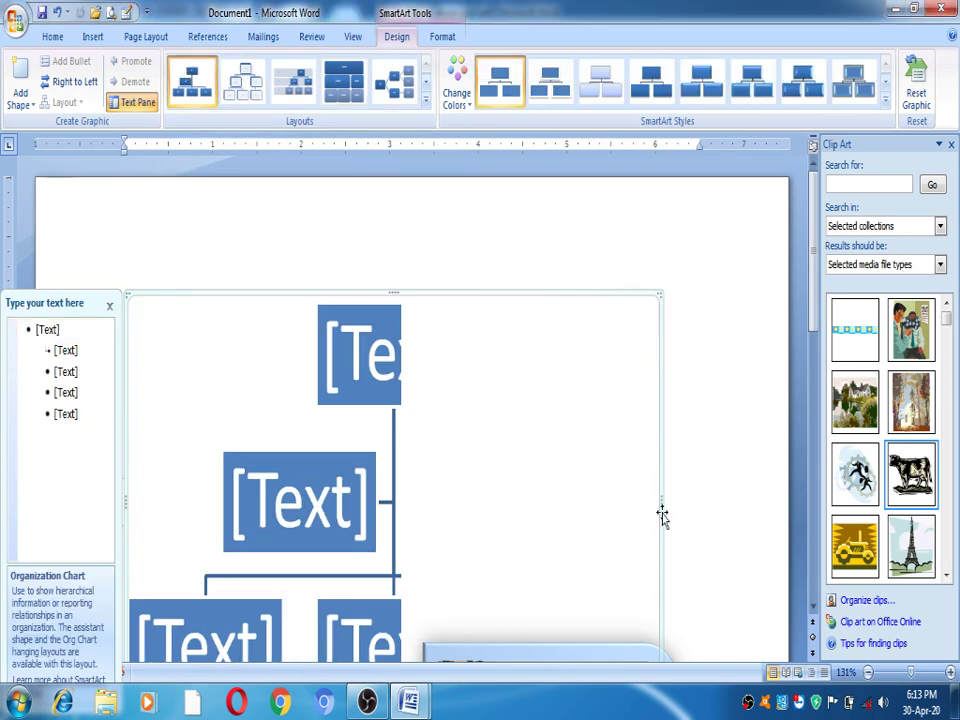
pyautogui.moveTo(662, 499); pyautogui.dragTo(481, 494)
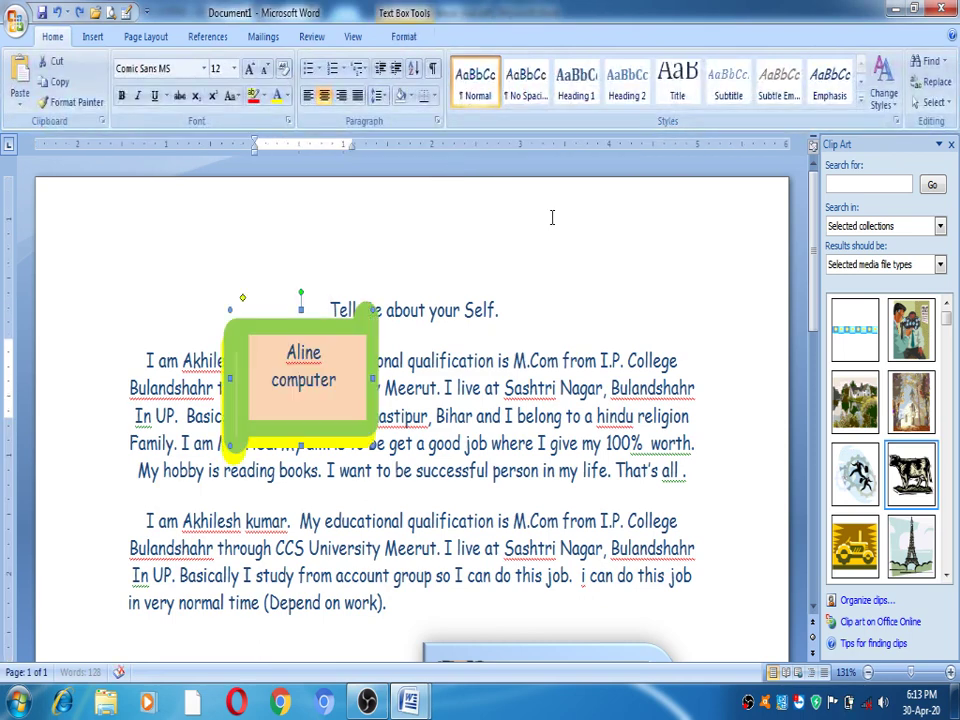
# Step: Insert a Vertical Picture List SmartArt graphic from the List category at the start of the document
pyautogui.click(551, 216)
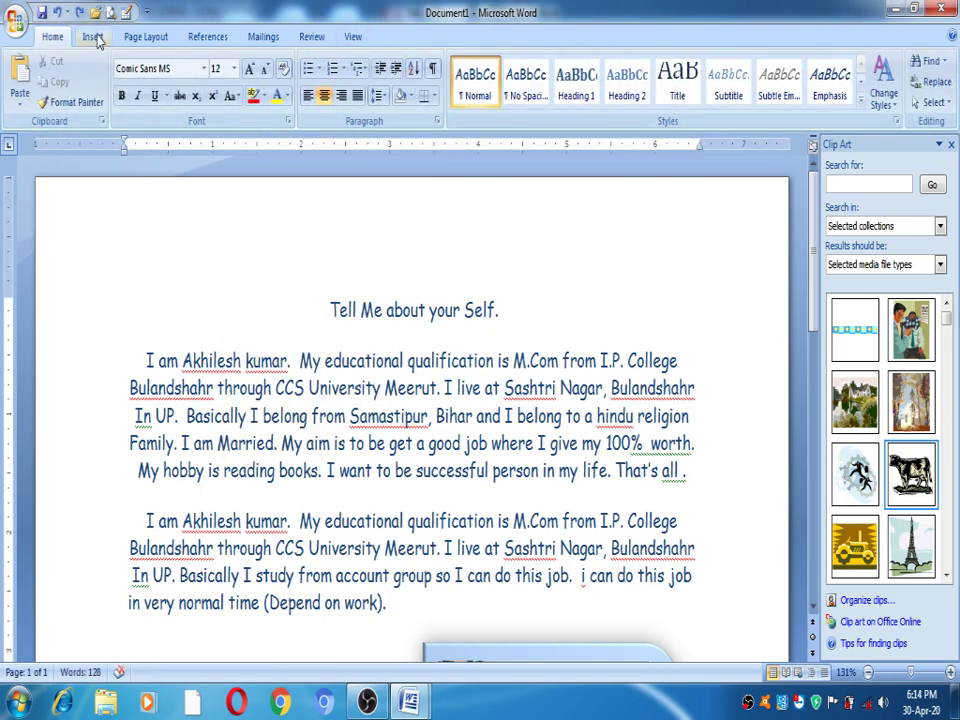
pyautogui.click(93, 37)
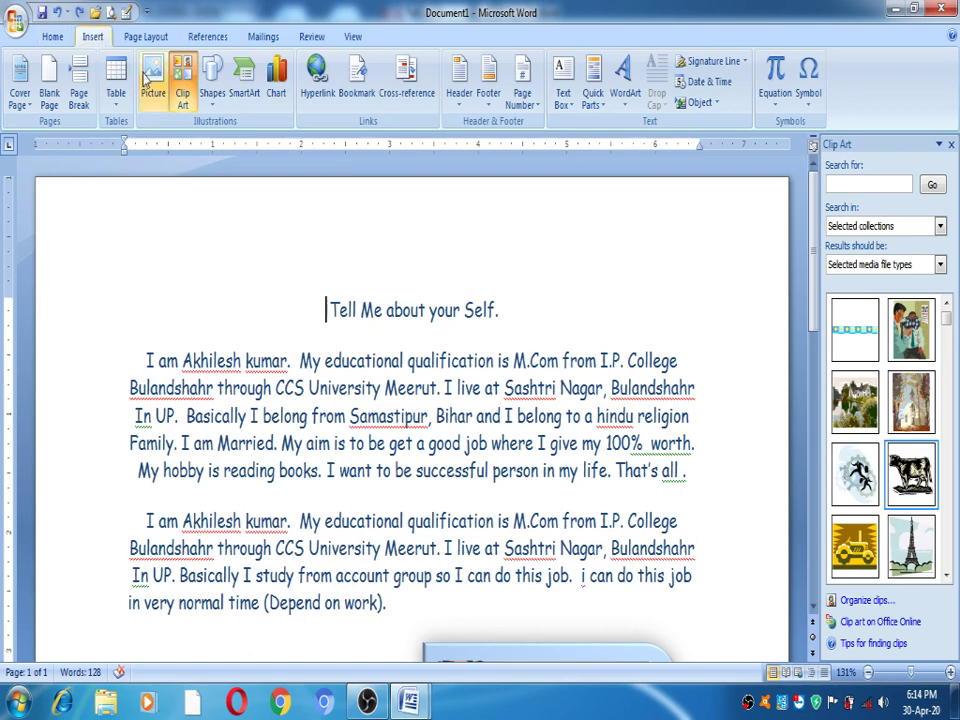
pyautogui.click(246, 78)
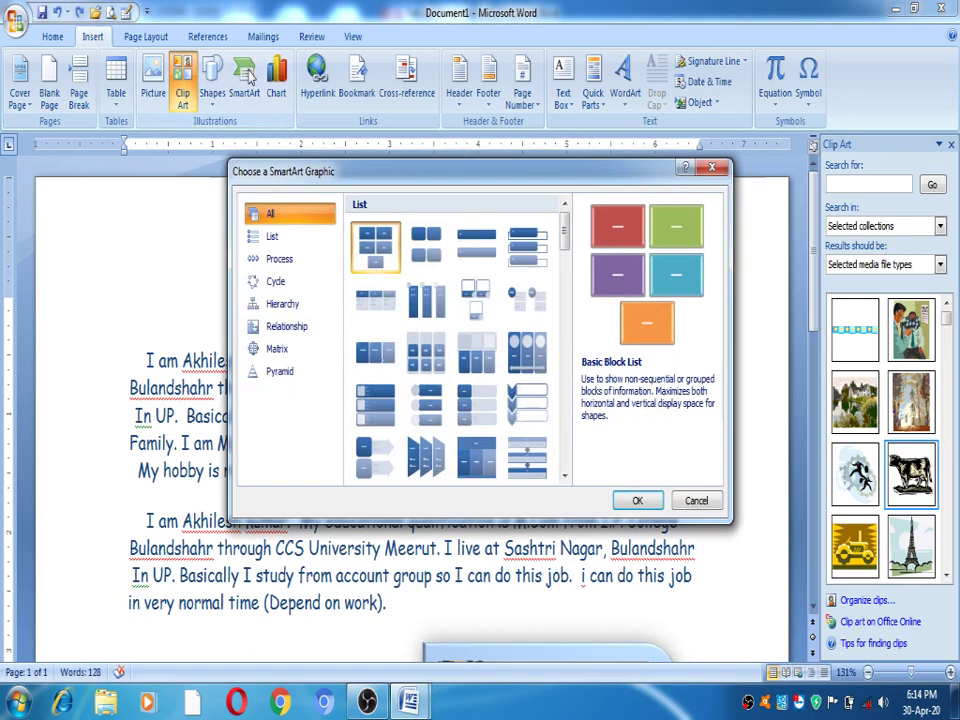
pyautogui.click(300, 238)
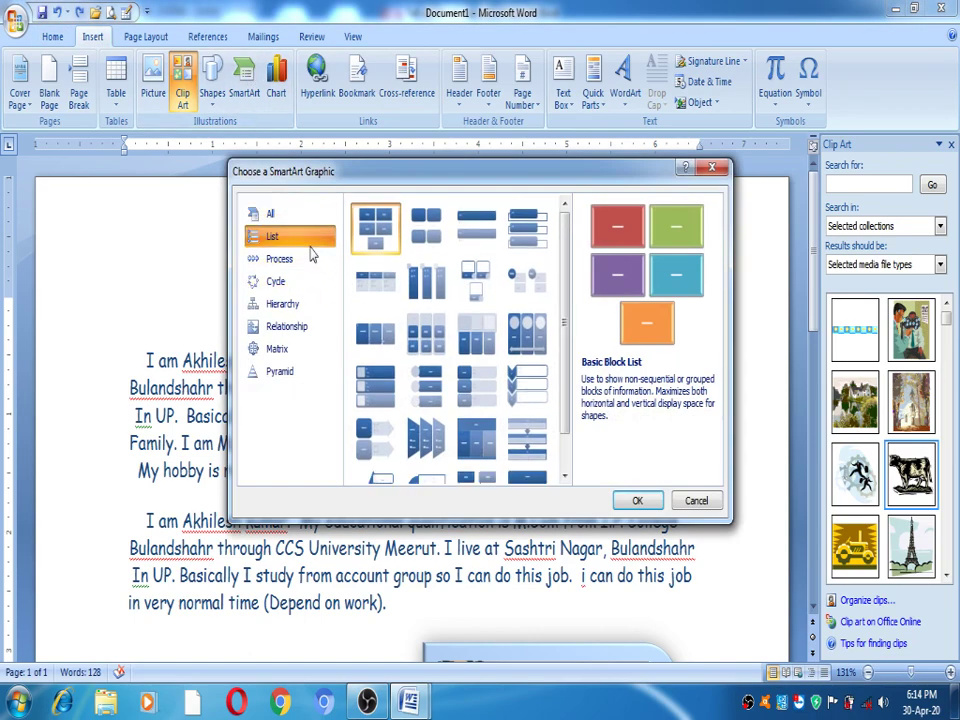
pyautogui.click(376, 402)
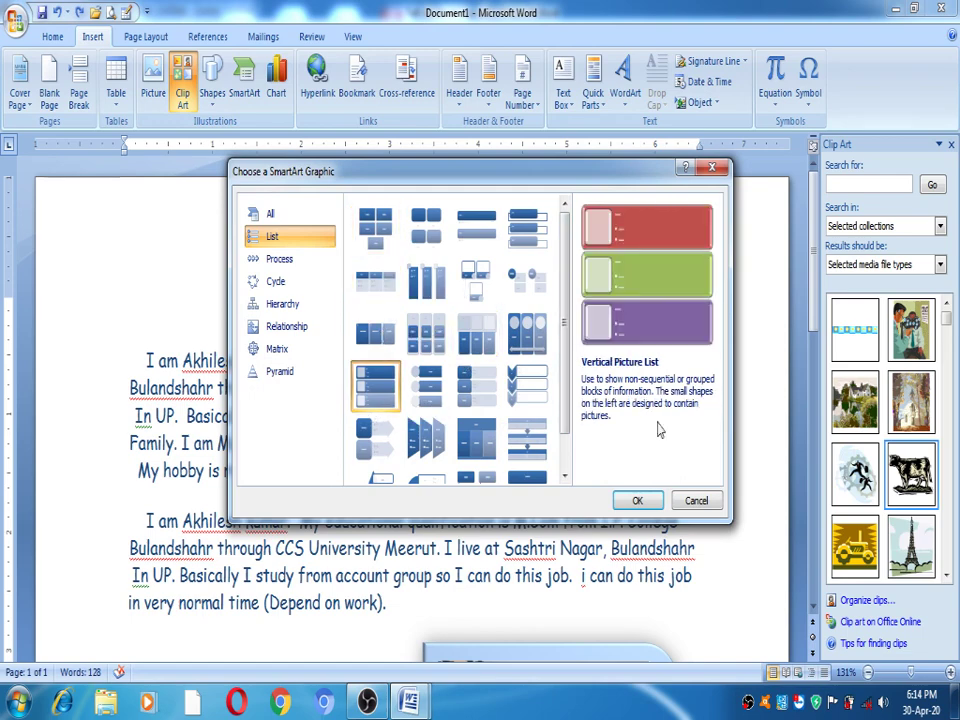
pyautogui.click(637, 500)
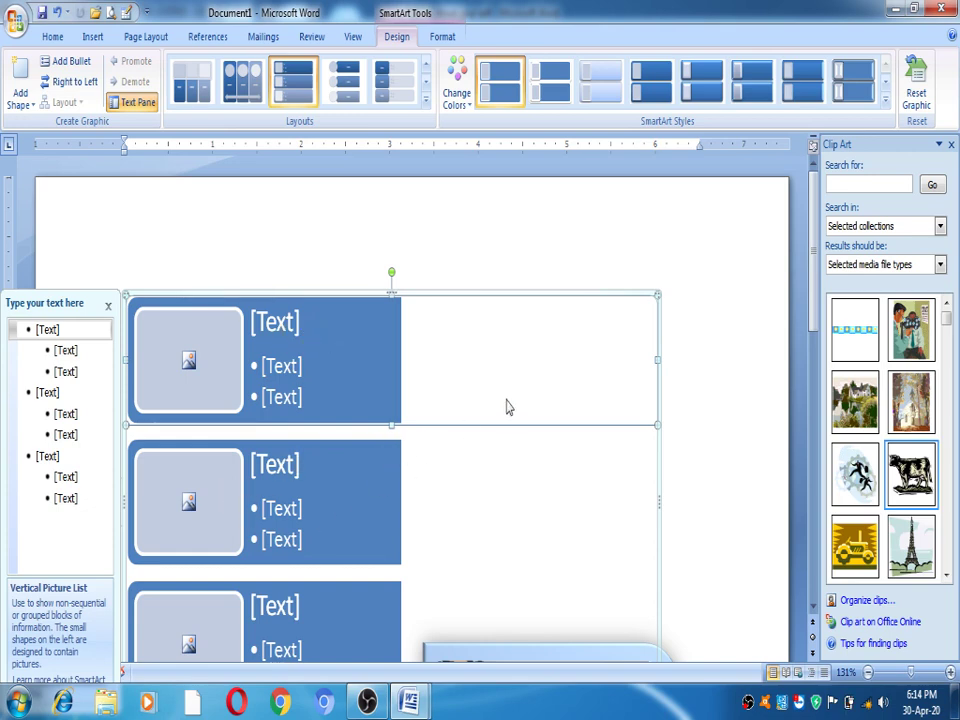
# Step: Fill the three picture placeholders from the first entry downward with the sample pictures Koala, Penguins and Hydrangeas
pyautogui.moveTo(811, 300)
pyautogui.mouseDown()
pyautogui.moveTo(811, 350)
pyautogui.moveTo(811, 309)
pyautogui.mouseUp()
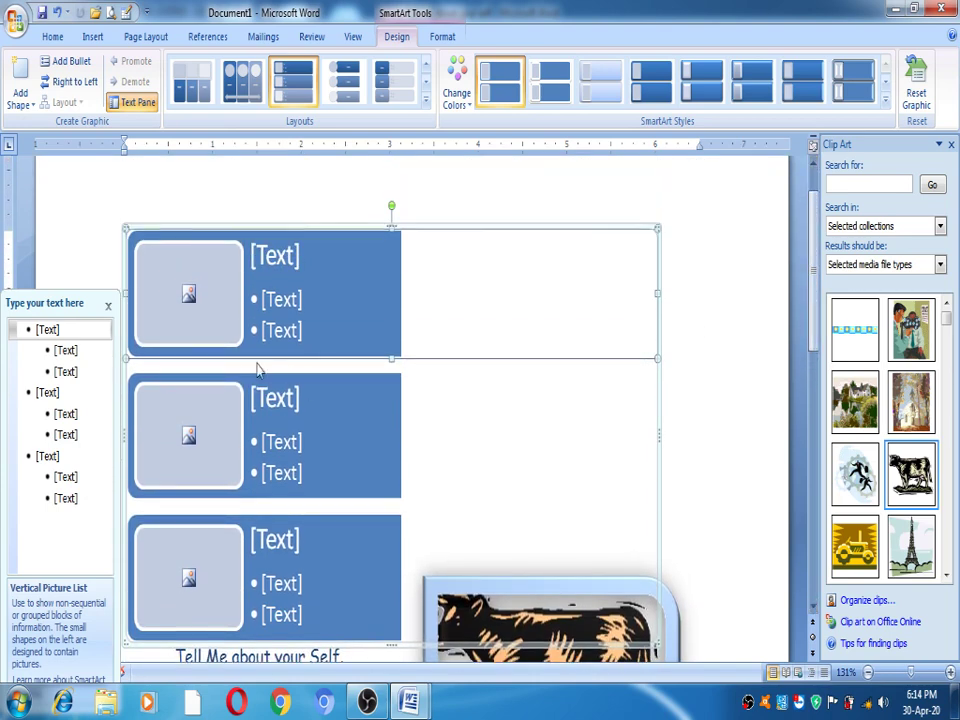
pyautogui.click(208, 319)
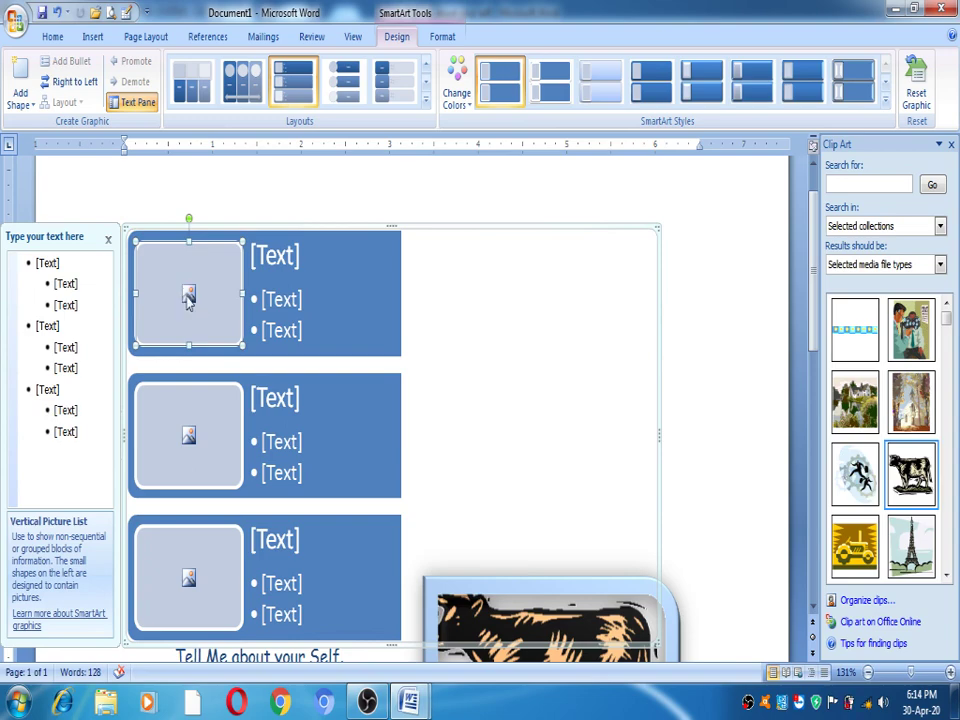
pyautogui.click(189, 294)
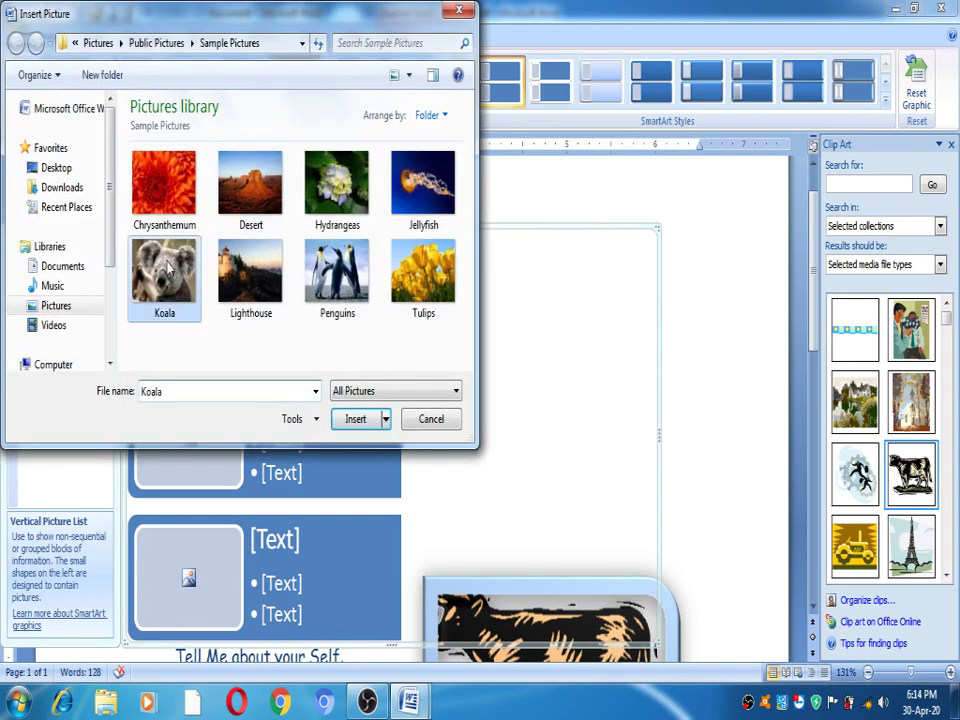
pyautogui.doubleClick(160, 263)
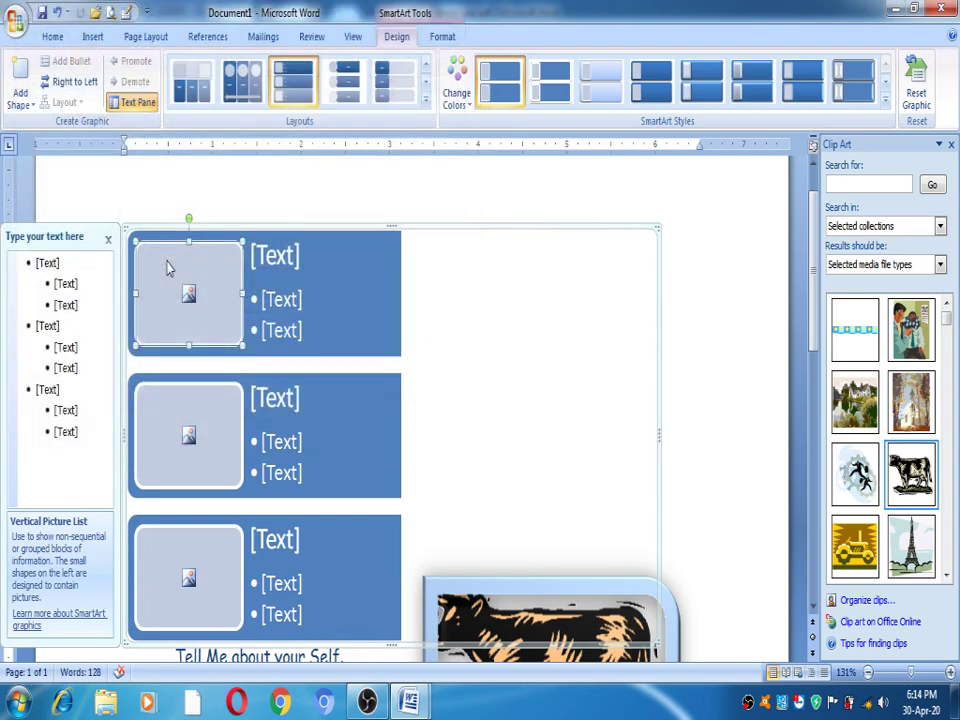
pyautogui.click(189, 435)
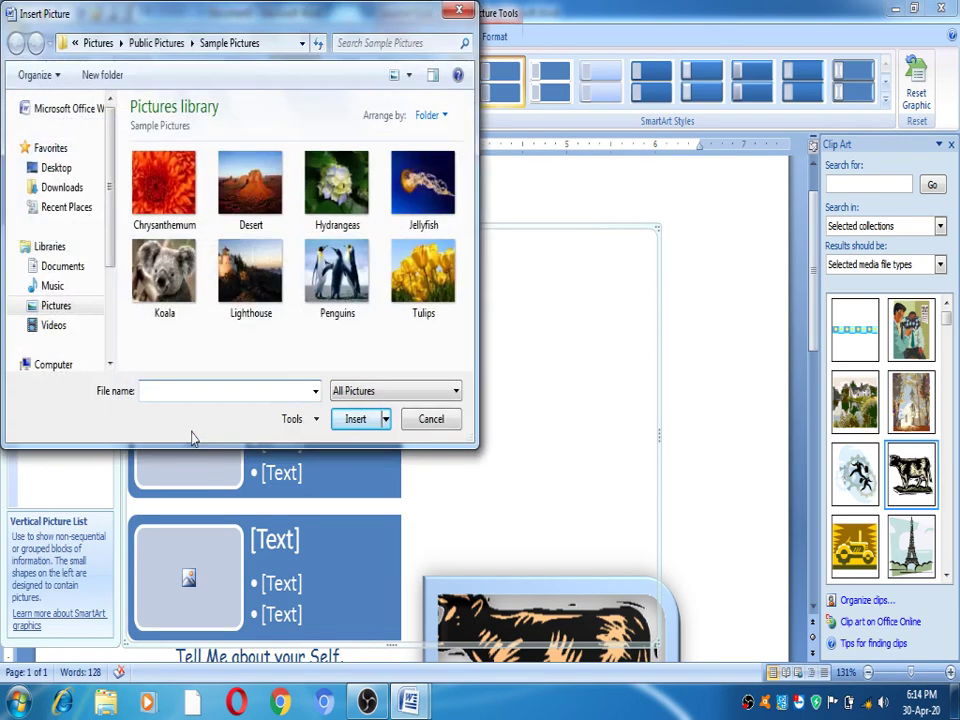
pyautogui.doubleClick(337, 272)
pyautogui.click(191, 574)
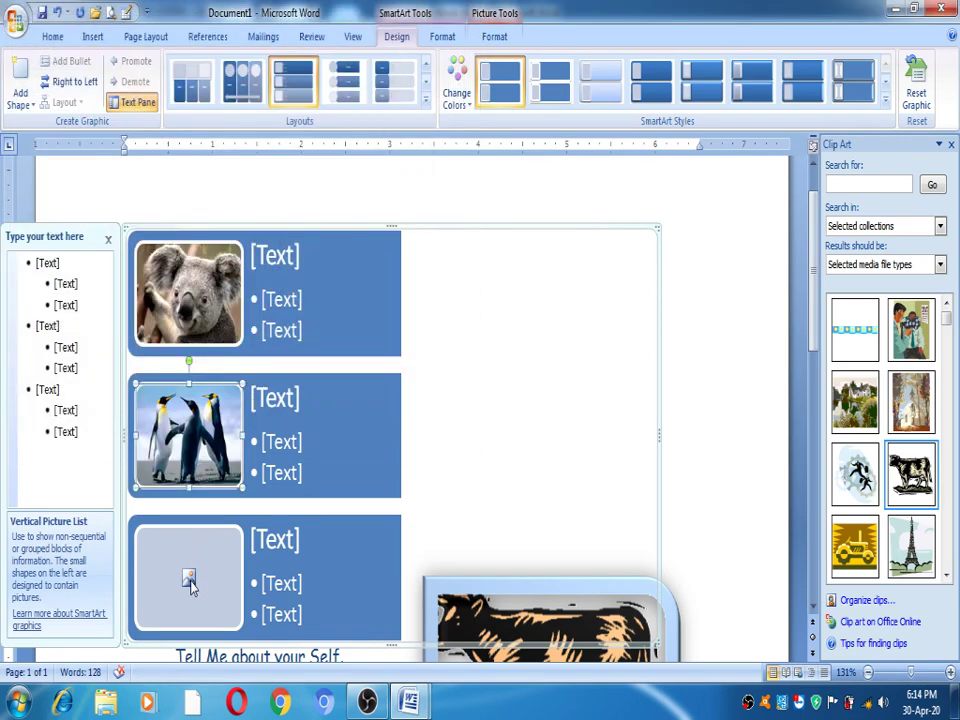
pyautogui.click(445, 182)
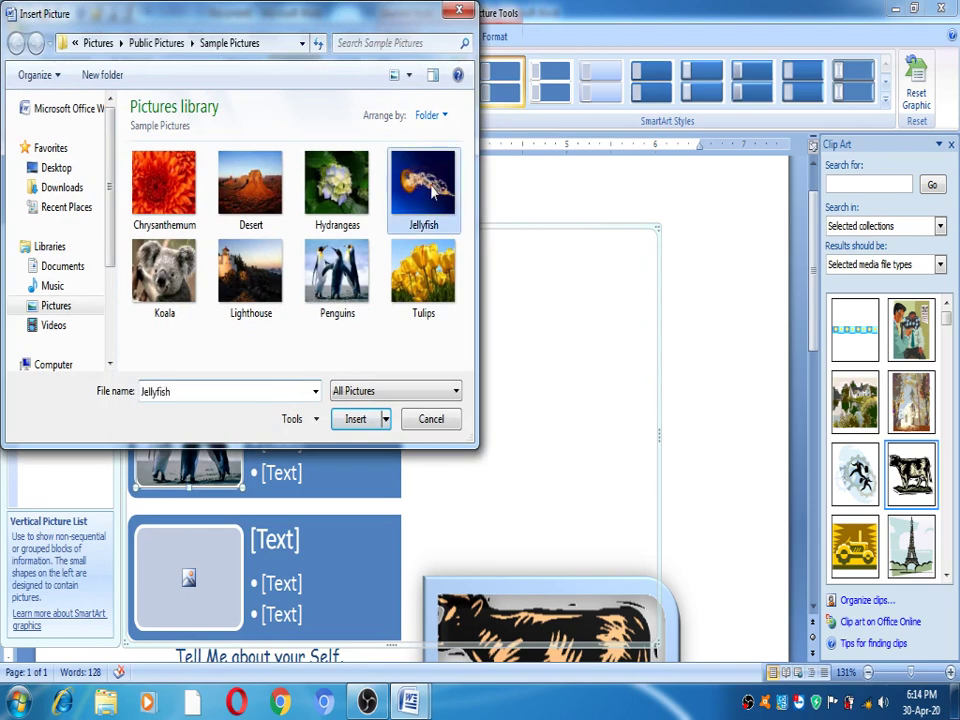
pyautogui.doubleClick(337, 183)
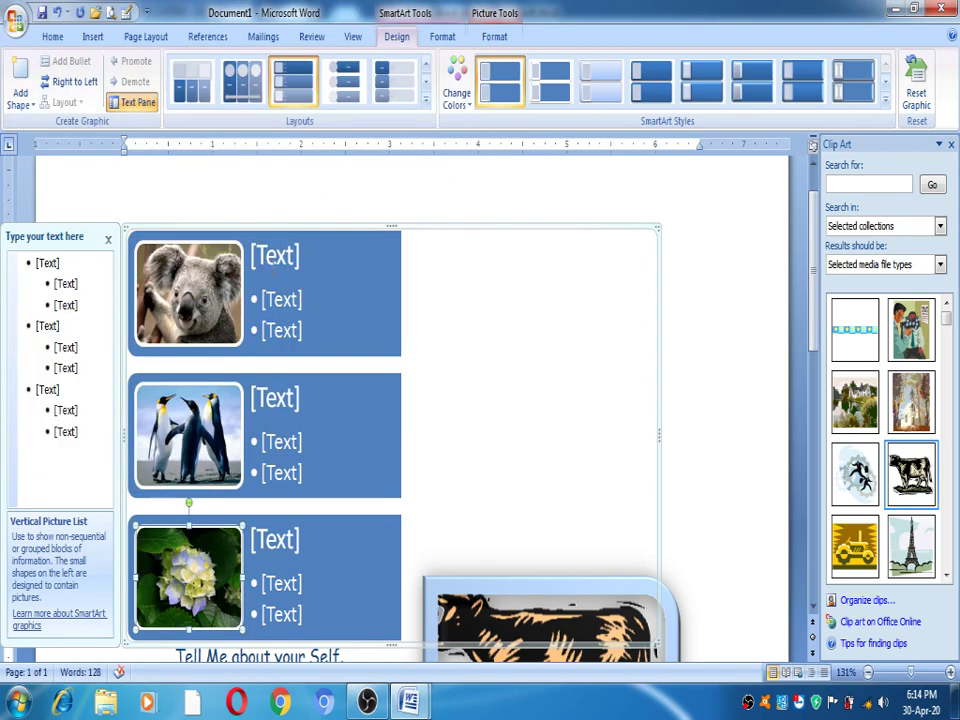
# Step: Enter a person's first name as the heading of each of the three picture list entries
pyautogui.click(272, 270)
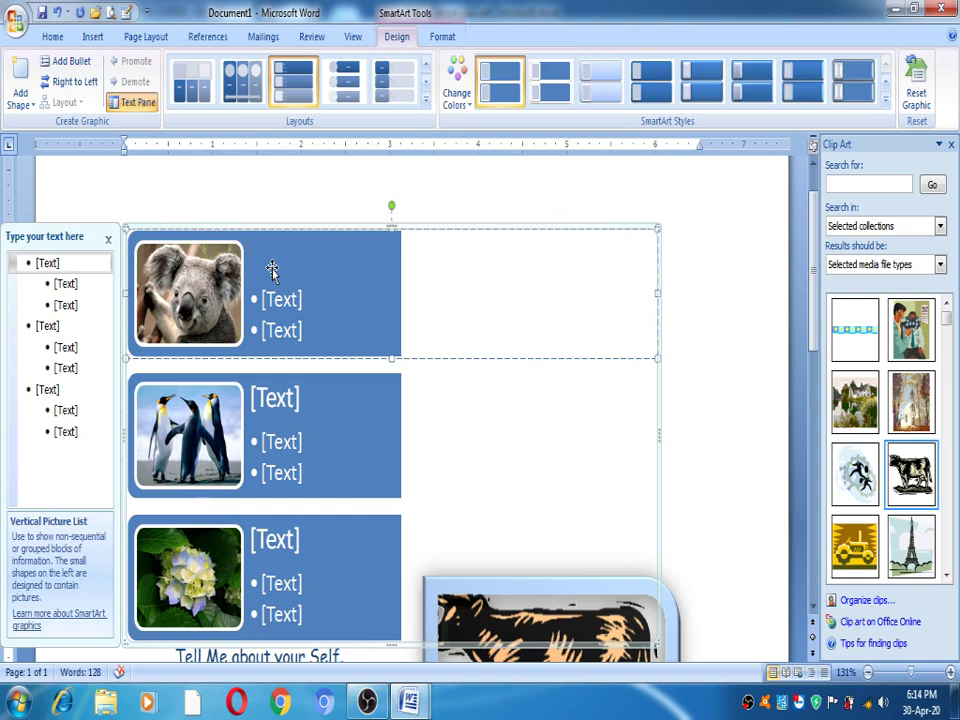
pyautogui.write('A')
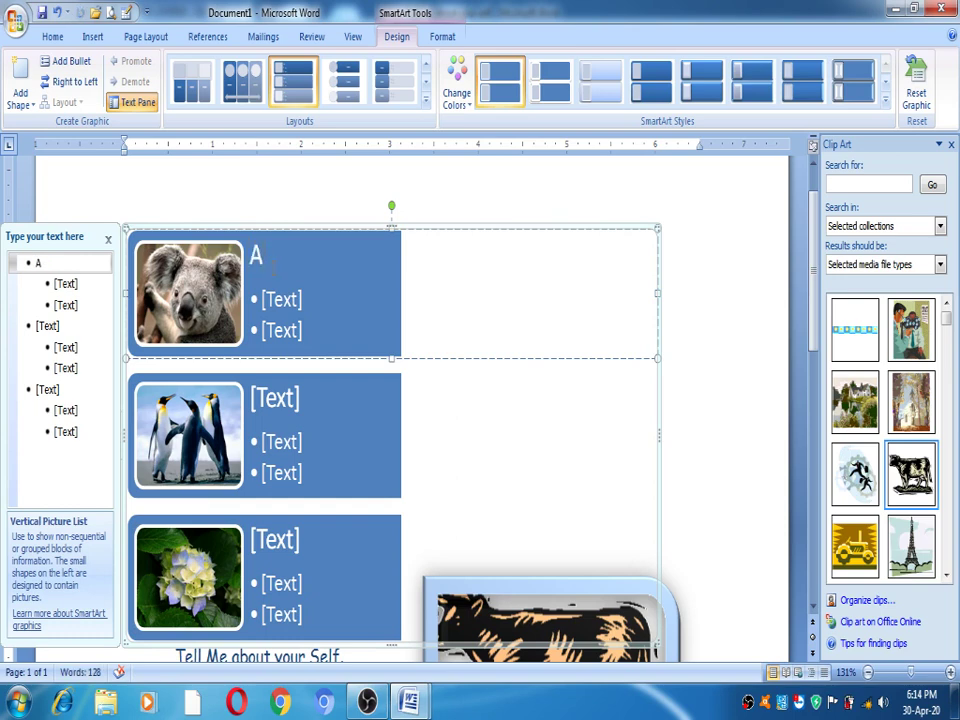
pyautogui.write('yush')
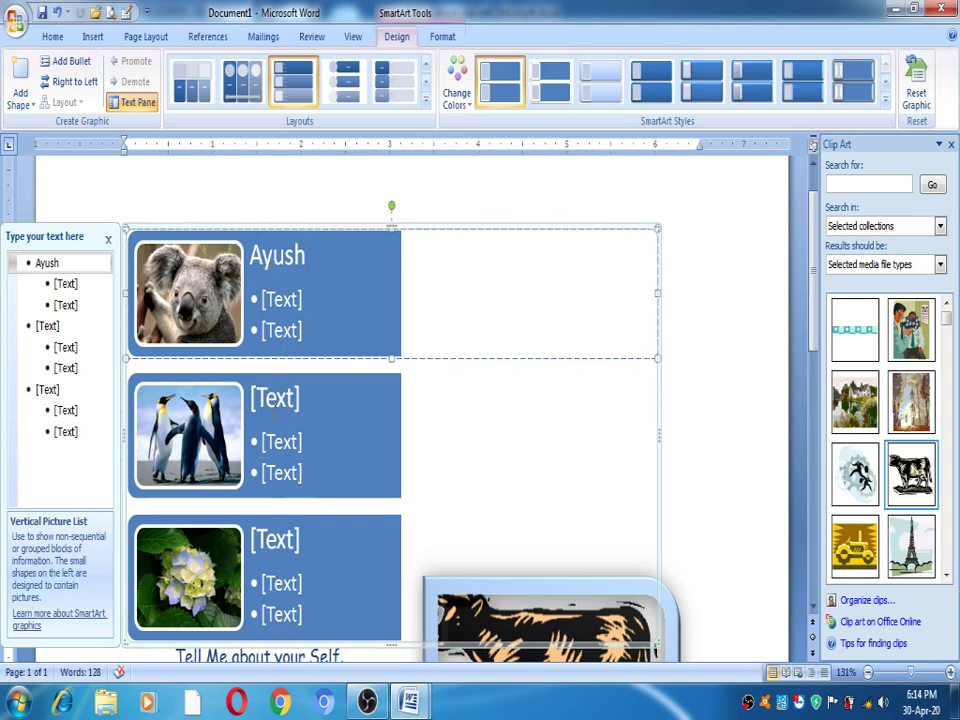
pyautogui.click(273, 410)
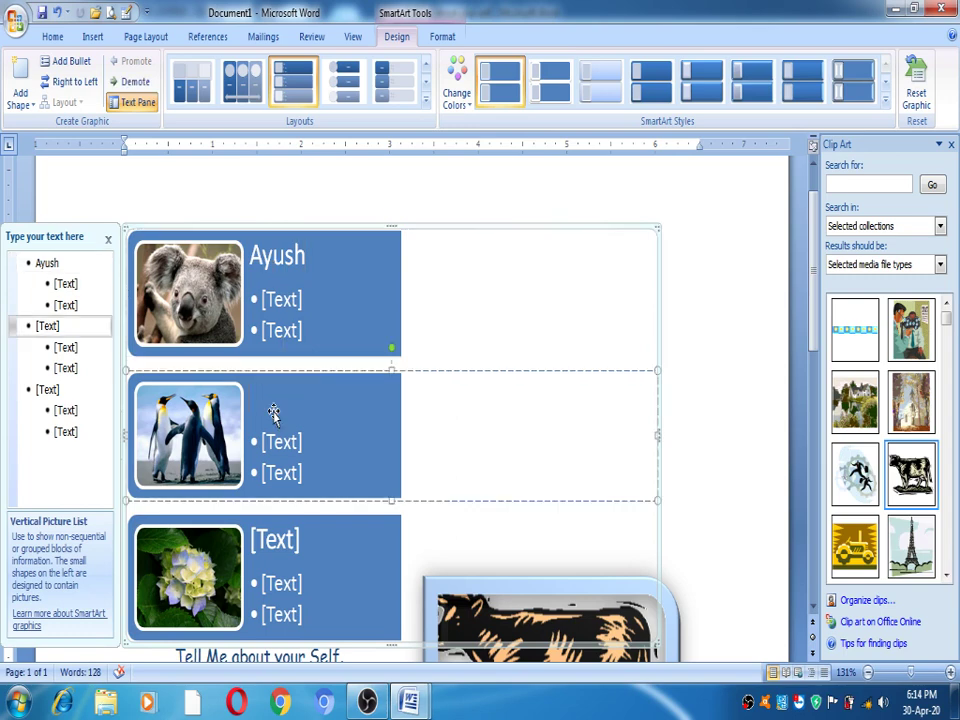
pyautogui.write('swaraj')
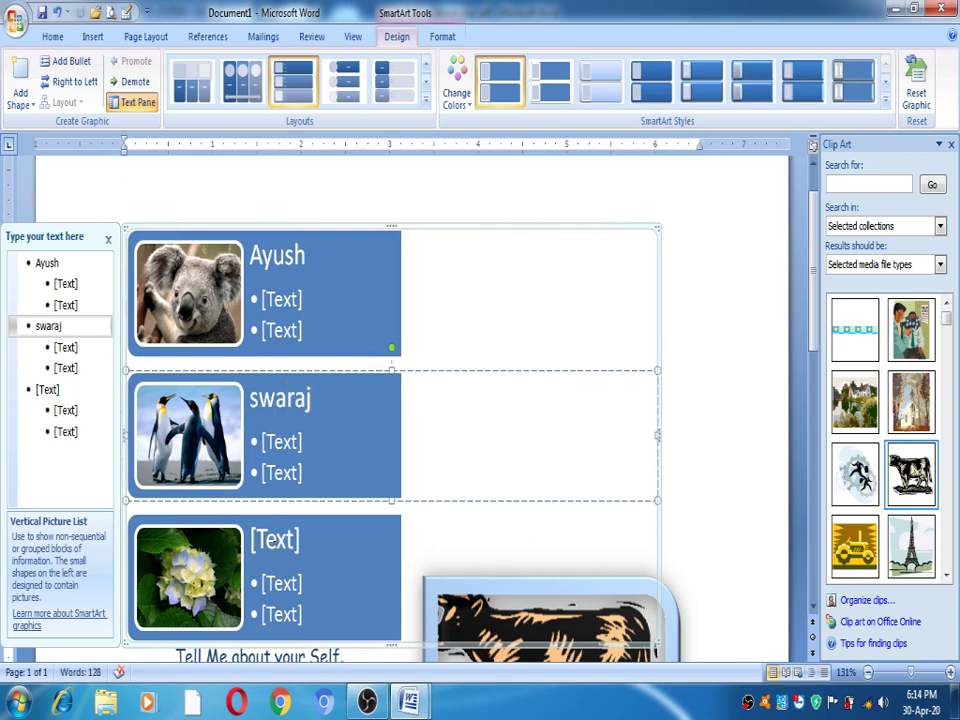
pyautogui.click(274, 550)
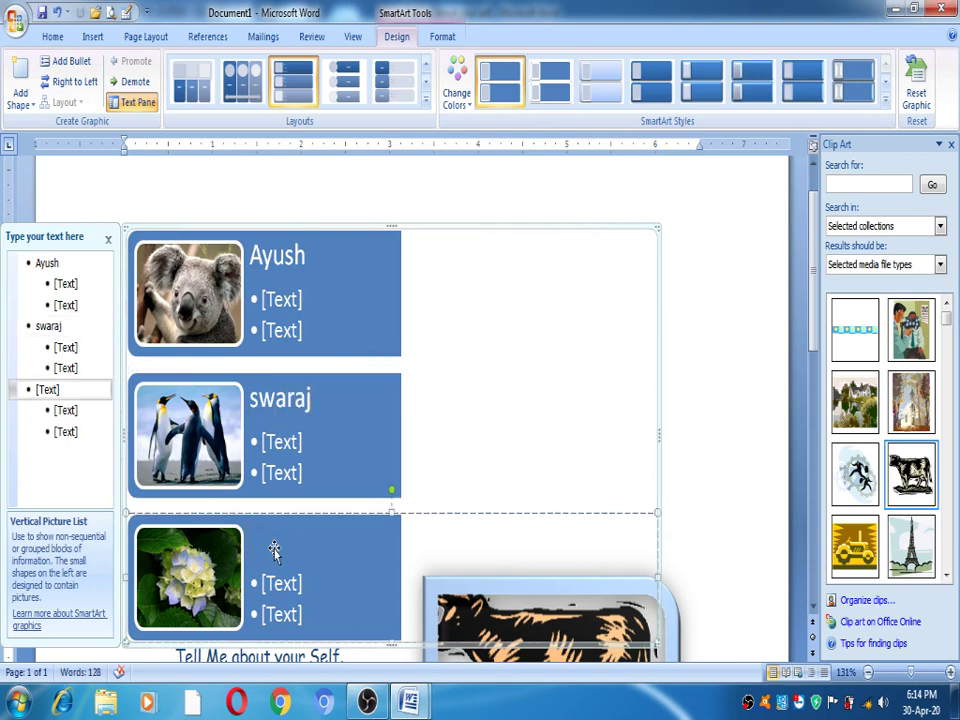
pyautogui.write('adarsh')
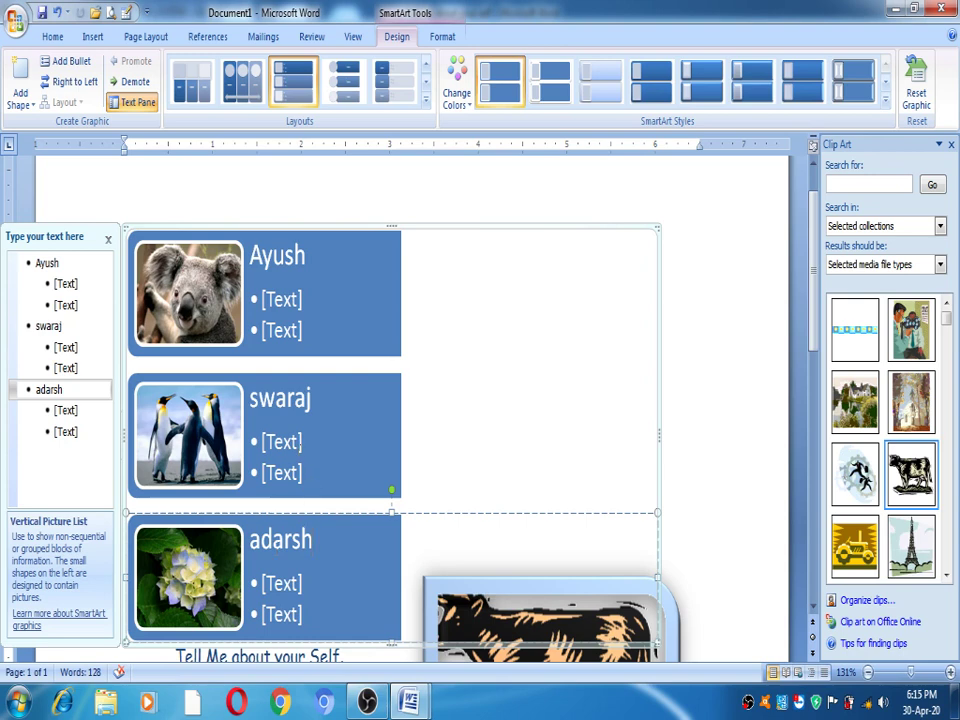
# Step: Fill in the first bullet of the three entries with "vi", "vi" and "ii" in order
pyautogui.click(280, 299)
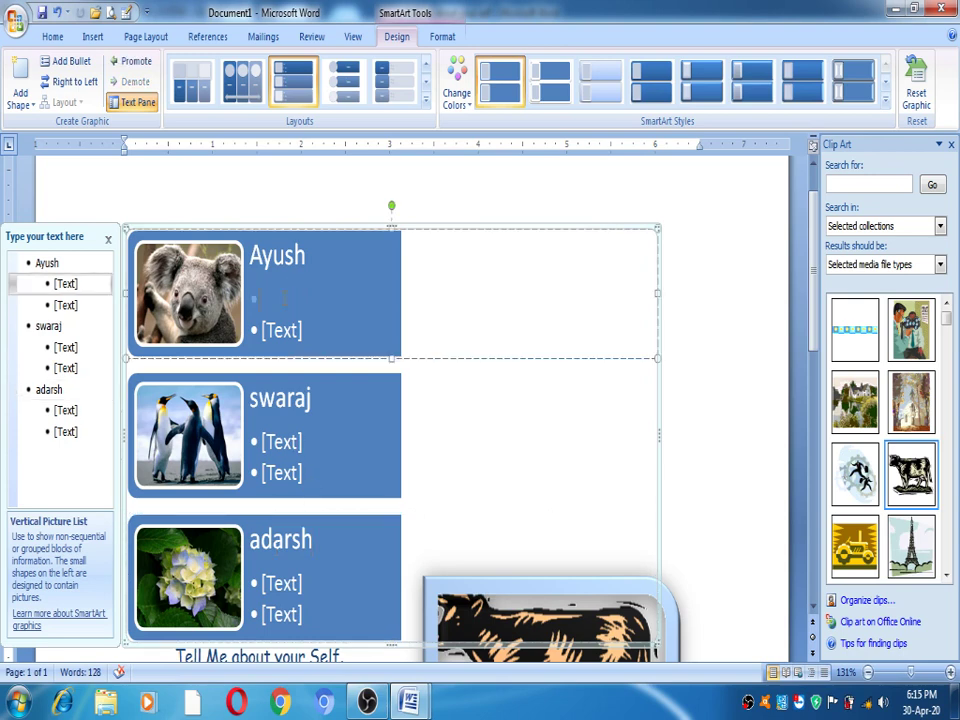
pyautogui.write('vi')
pyautogui.click(278, 443)
pyautogui.write('vi')
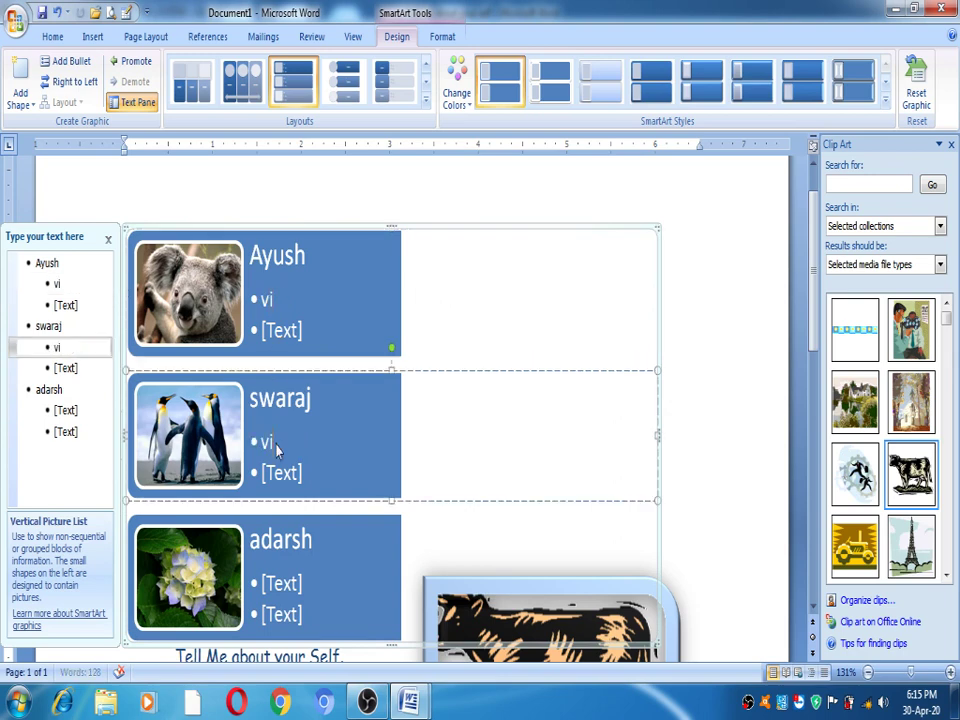
pyautogui.click(279, 583)
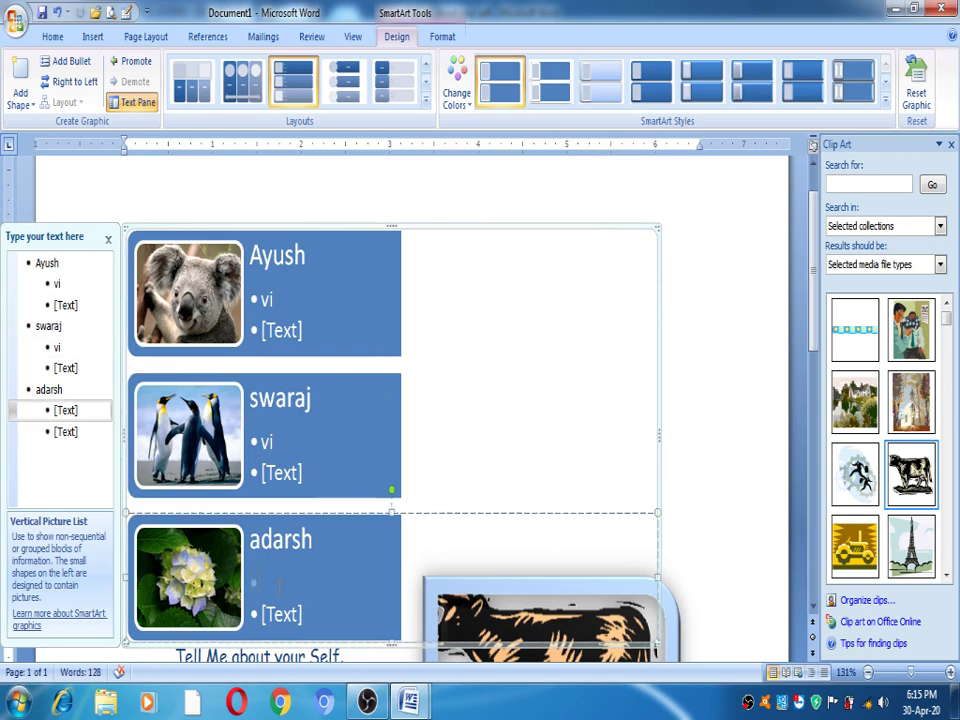
pyautogui.write('ii')
# Step: Fill in the second bullet of the three entries with "Nps", "mps" and "vks" in order
pyautogui.click(277, 331)
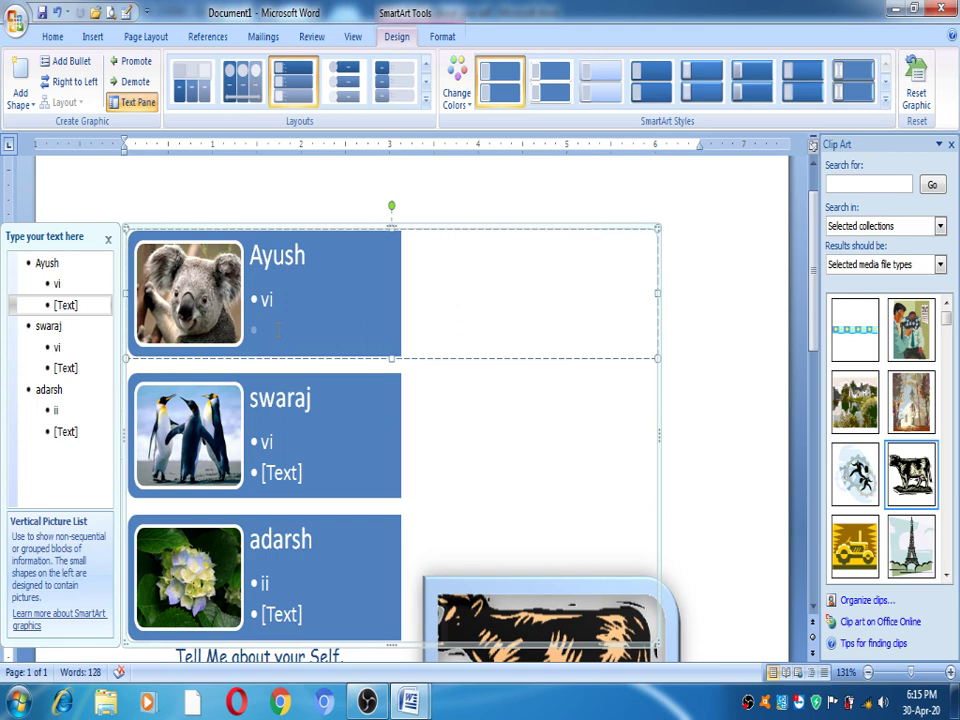
pyautogui.write('Nps')
pyautogui.click(290, 464)
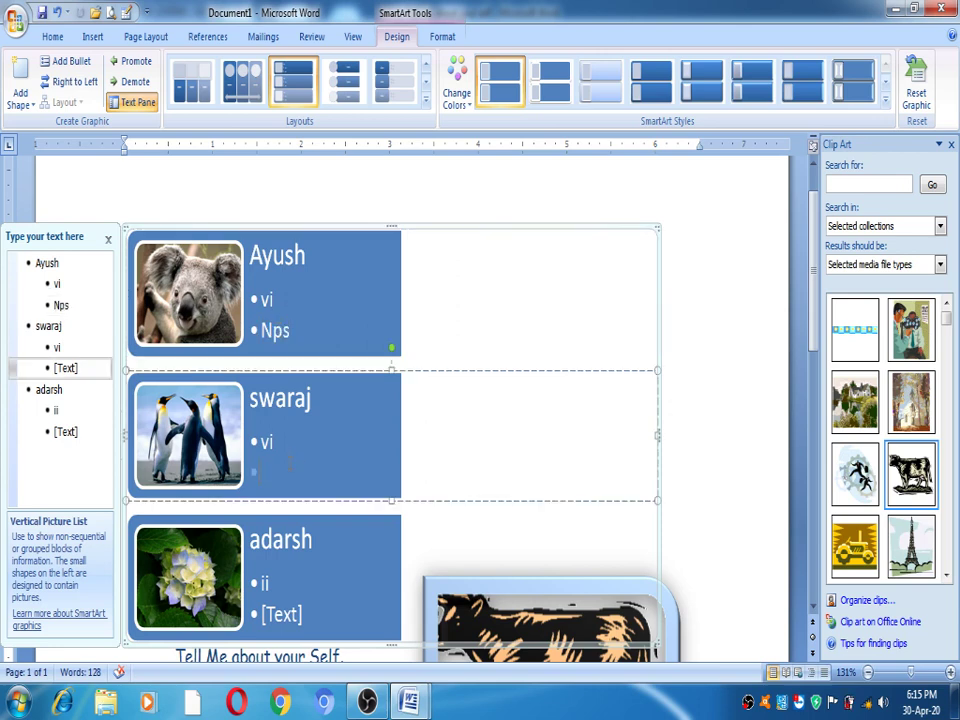
pyautogui.write('mps')
pyautogui.click(288, 617)
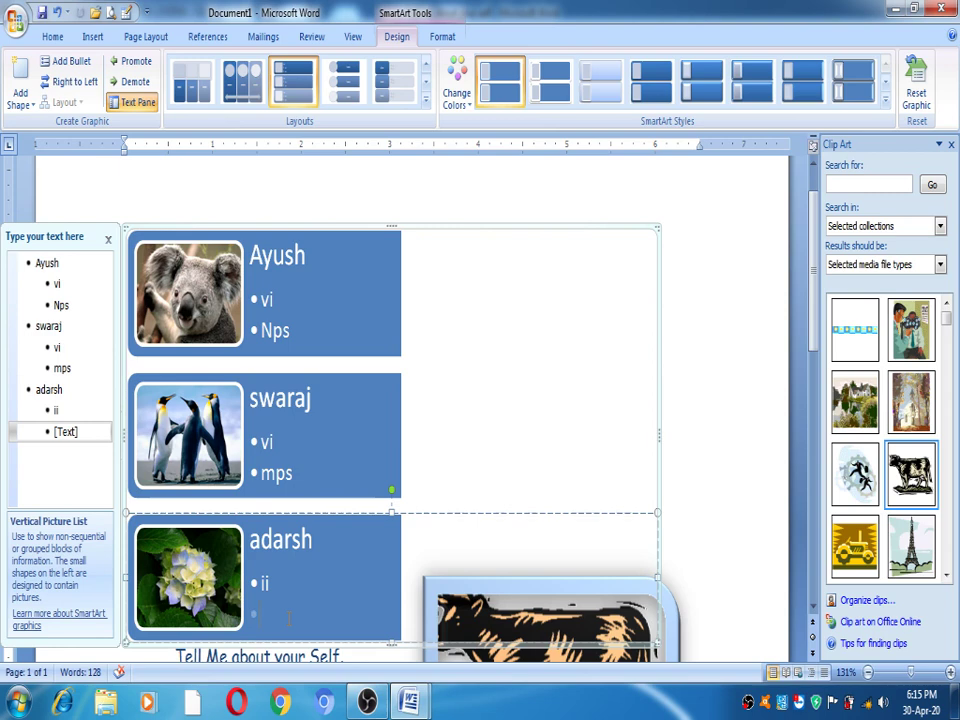
pyautogui.write('vks')
# Step: Add two empty bullets below "vks" in the third entry of the picture list
pyautogui.click(63, 62)
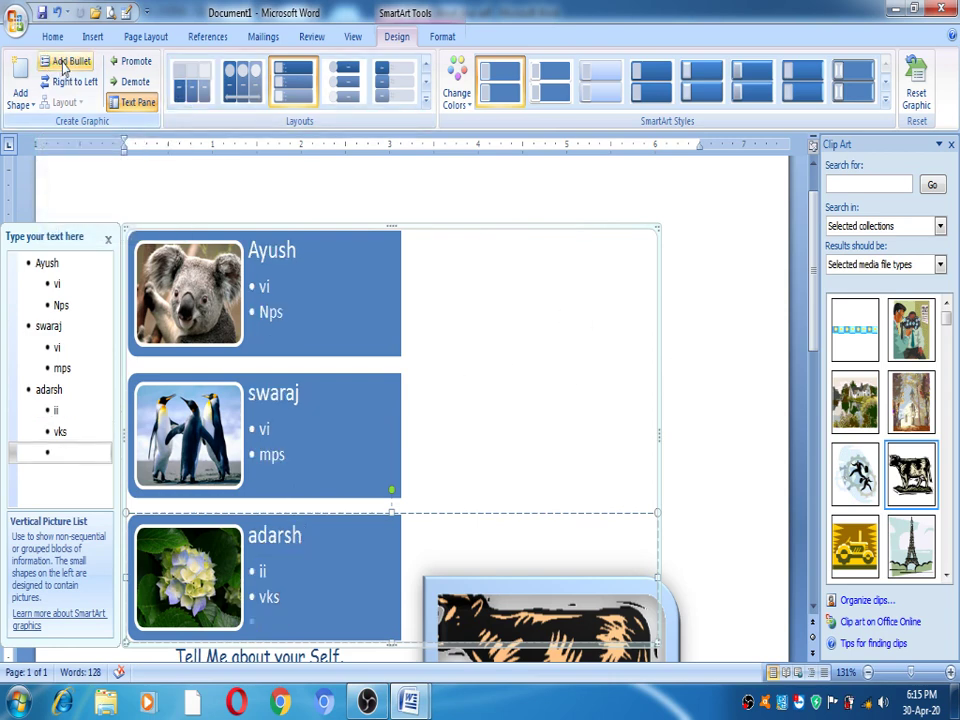
pyautogui.click(63, 62)
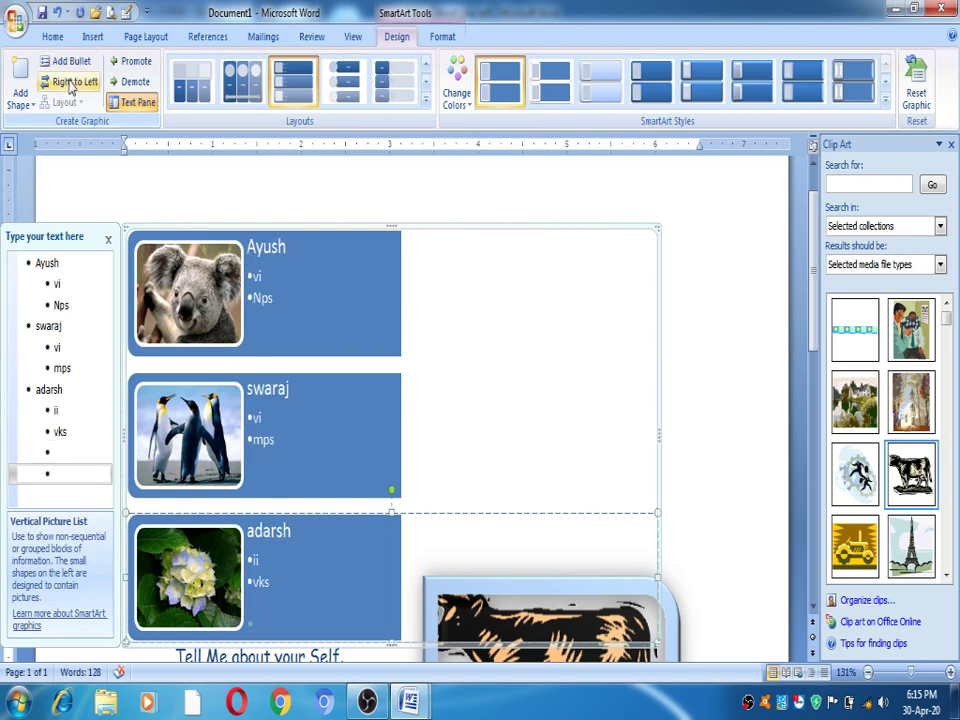
# Step: Try a right-to-left layout and an extra shape after the third entry, and undo both changes
pyautogui.click(70, 86)
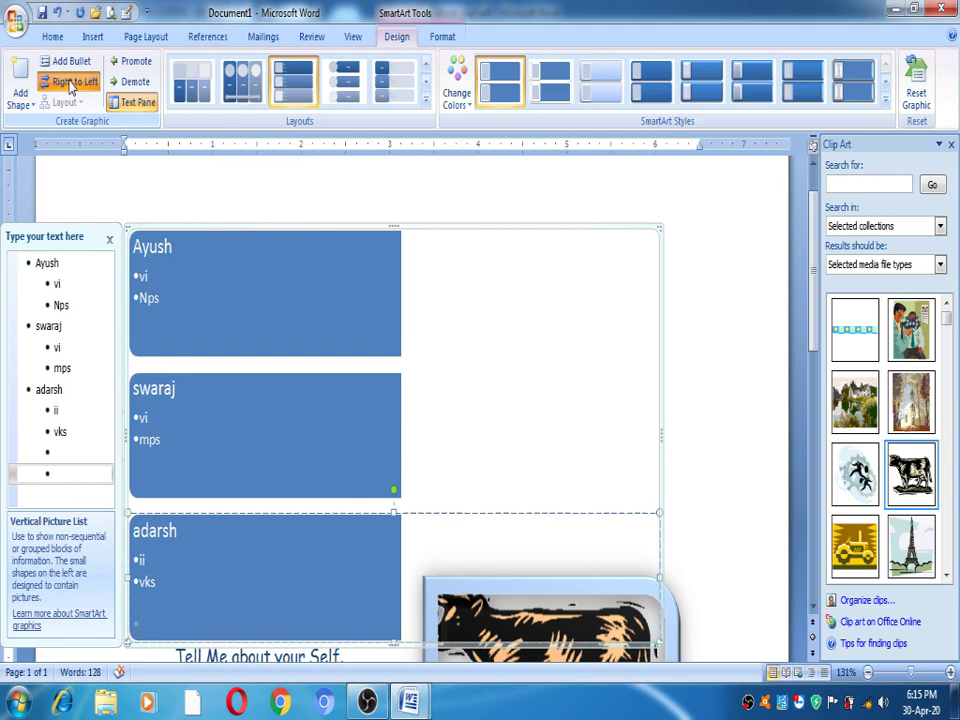
pyautogui.click(26, 96)
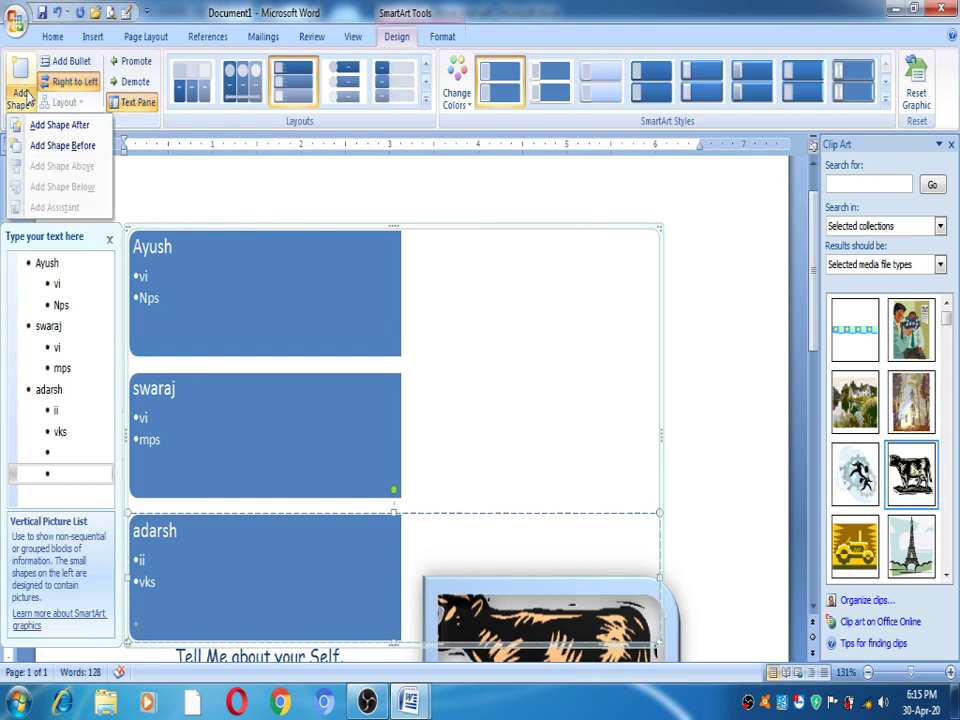
pyautogui.click(46, 127)
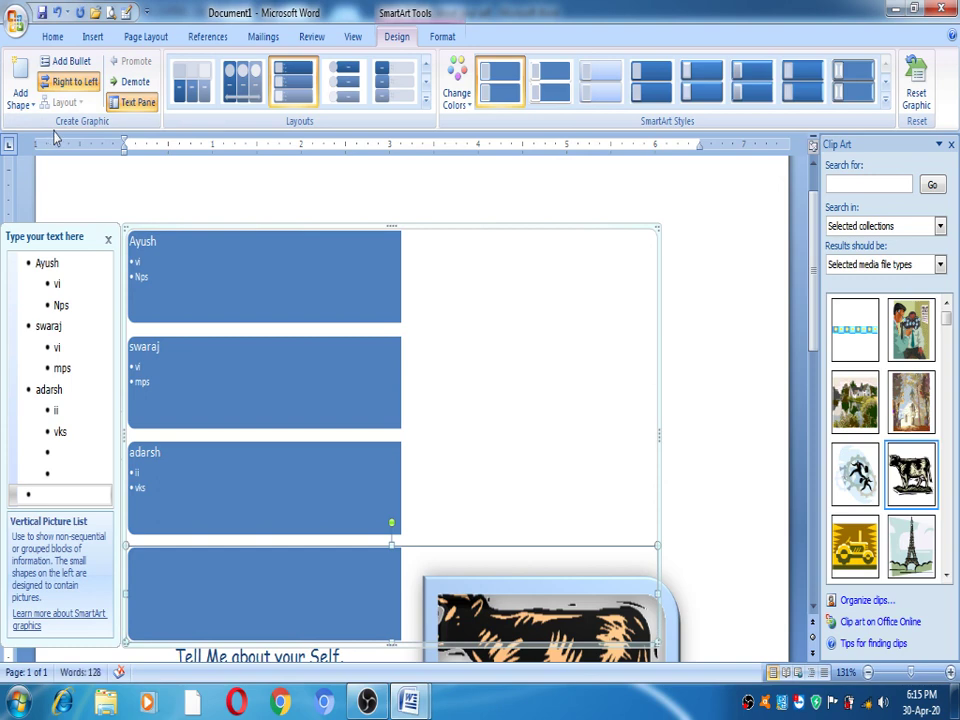
pyautogui.press('BackSpace')
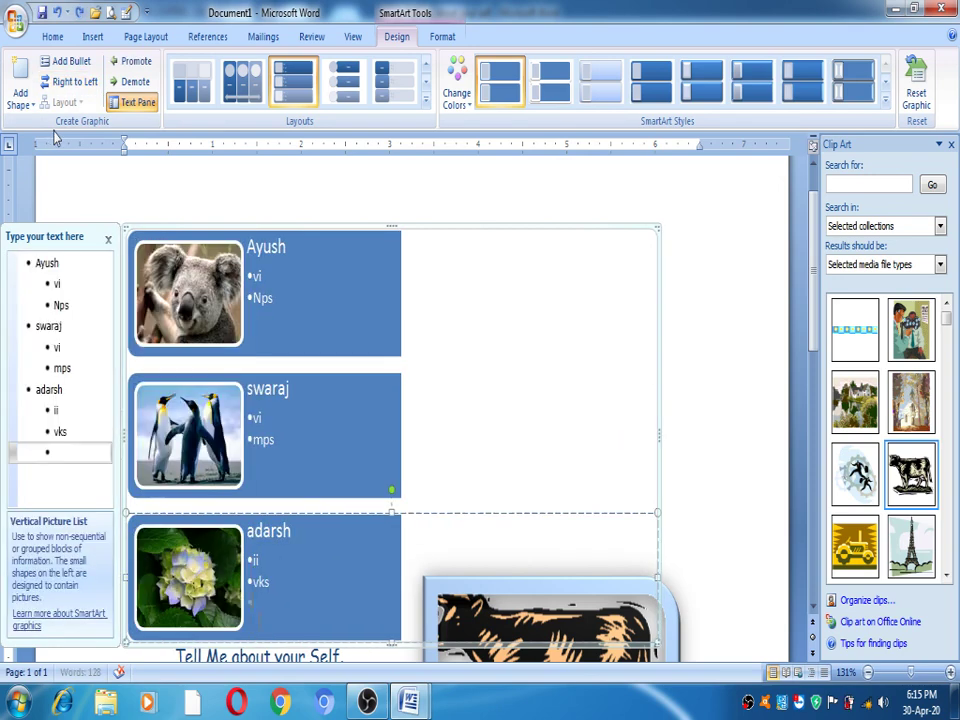
# Step: Promote the empty bullet below "vks" to a top-level entry and demote it back to a sub-bullet
pyautogui.click(140, 62)
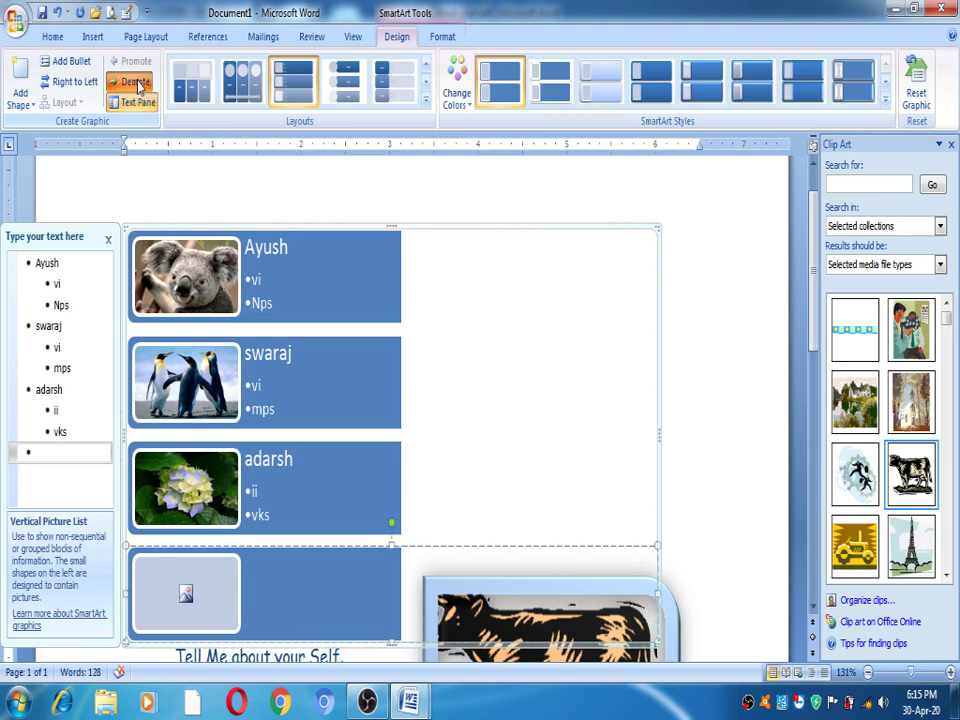
pyautogui.click(137, 83)
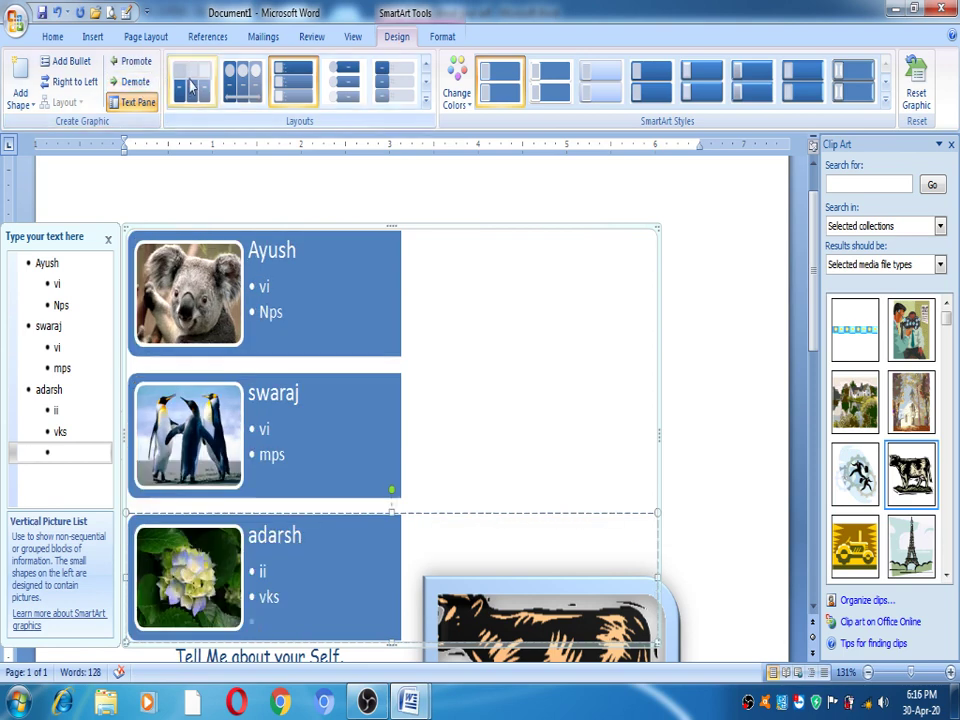
# Step: Try the Horizontal Picture List layout on the SmartArt graphic and switch it to Basic Block List
pyautogui.click(192, 90)
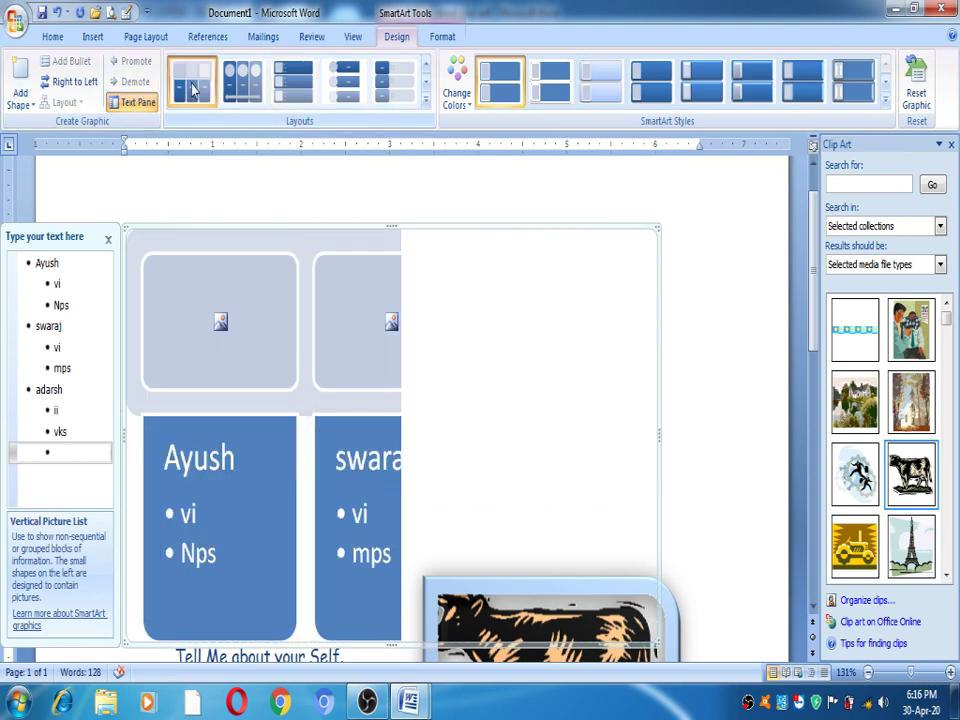
pyautogui.click(427, 104)
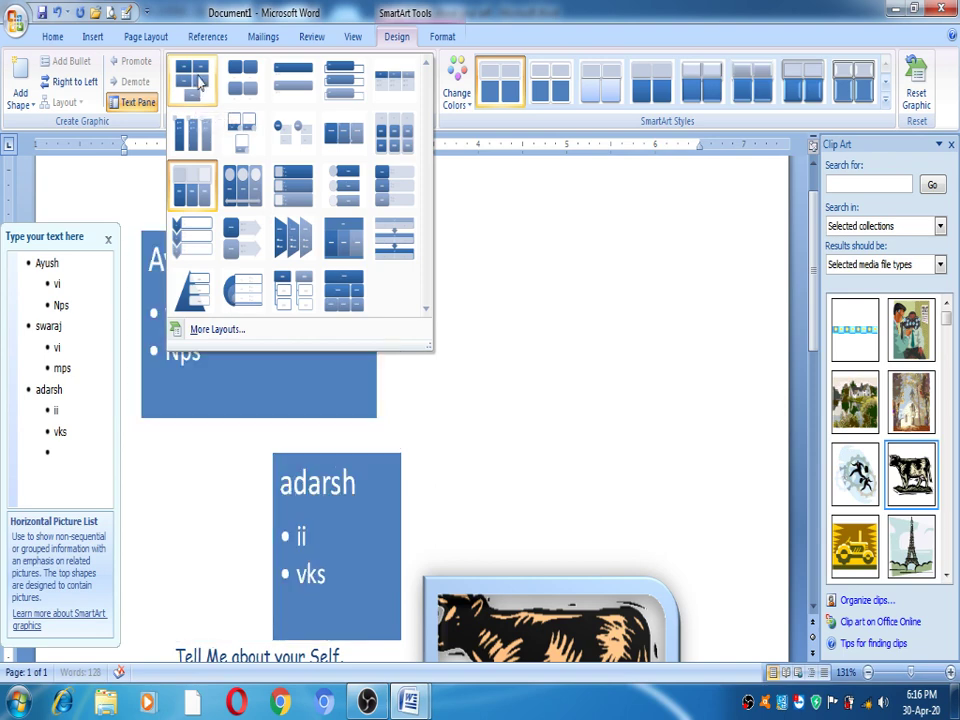
pyautogui.click(197, 82)
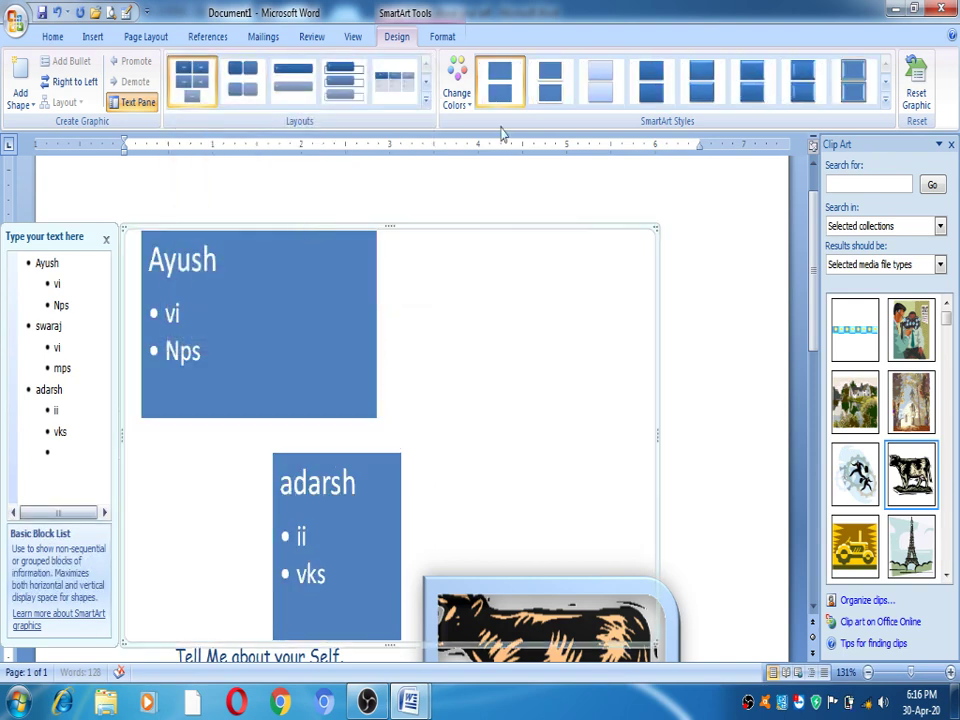
# Step: Open the colour variations available for the SmartArt graphic
pyautogui.click(455, 88)
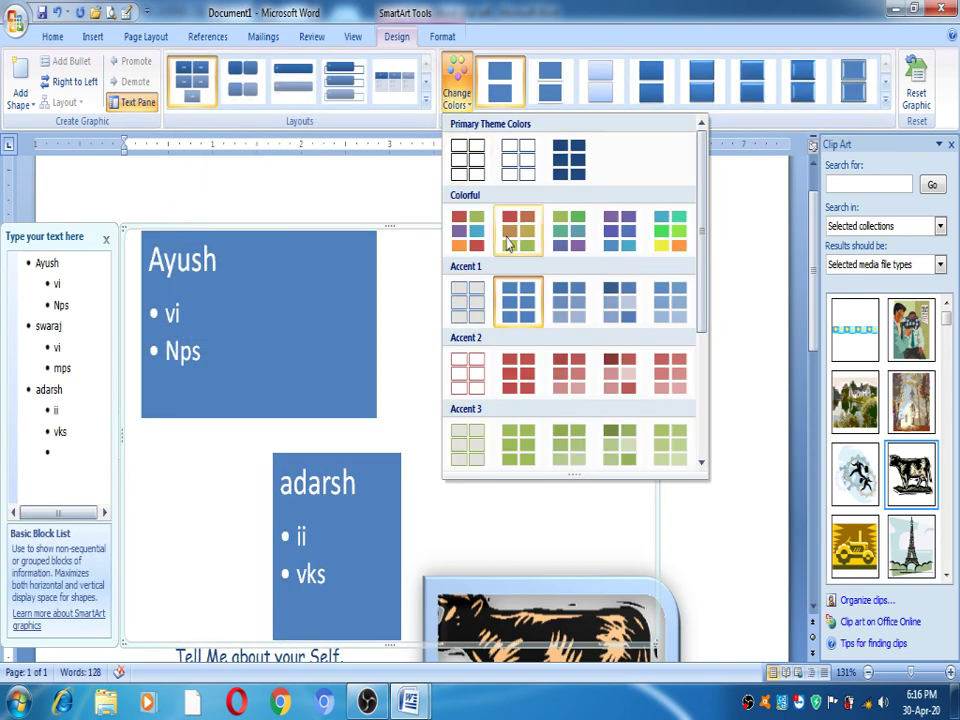